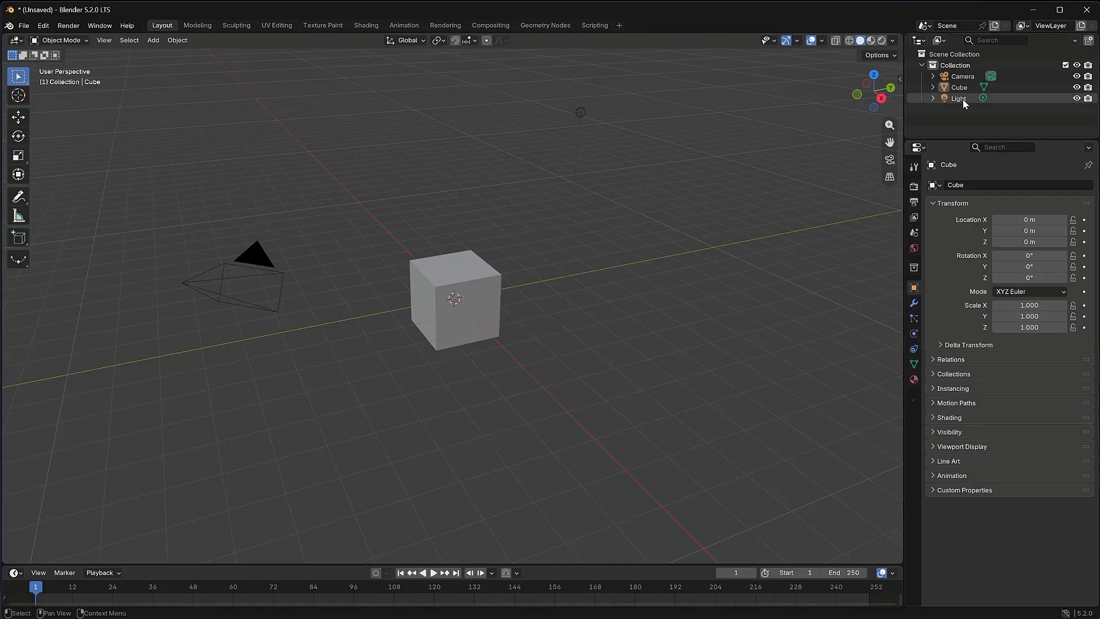
Delete the camera and the light from the scene
left_click(963, 76, "ctrl")
key("Delete")
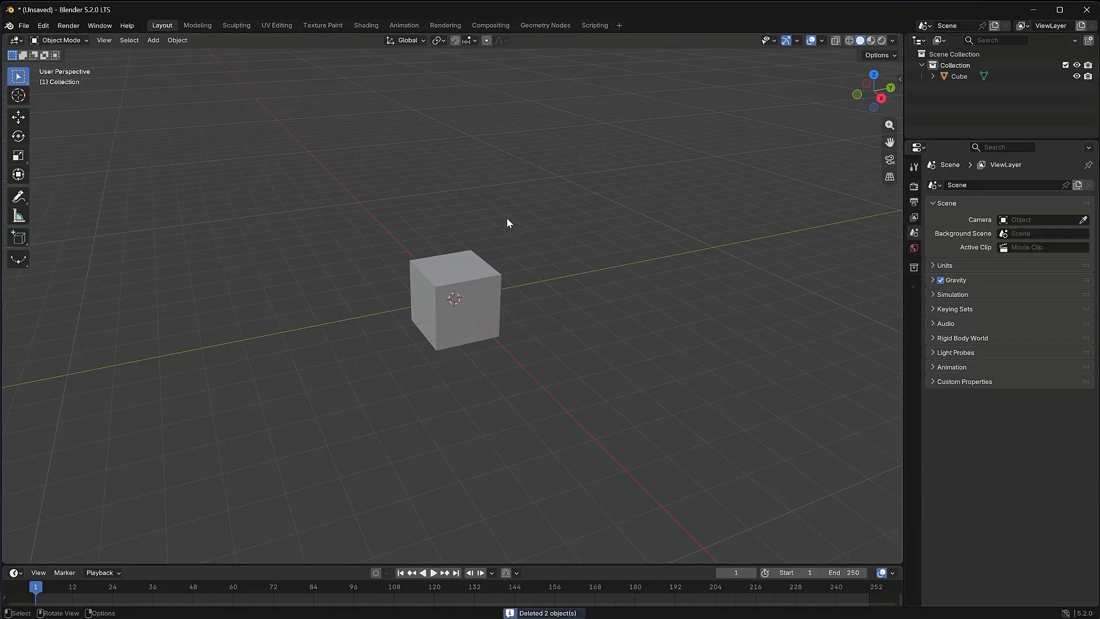
Set the cube's dimensions to 3 m in X, 4 m in Y and 2 m in Z
left_click(461, 312)
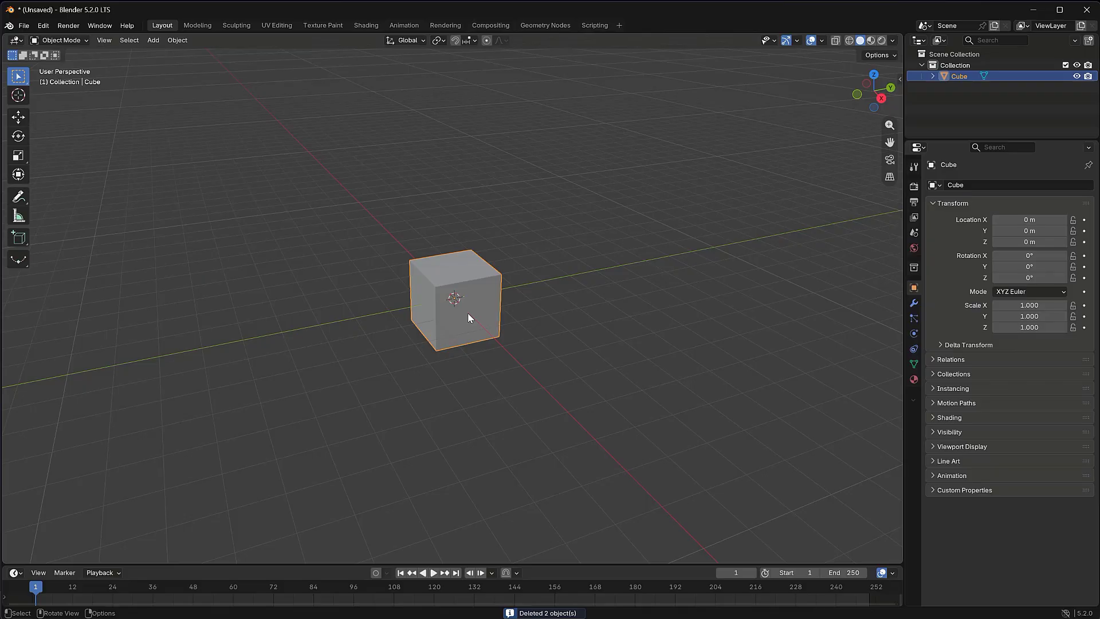
key("n")
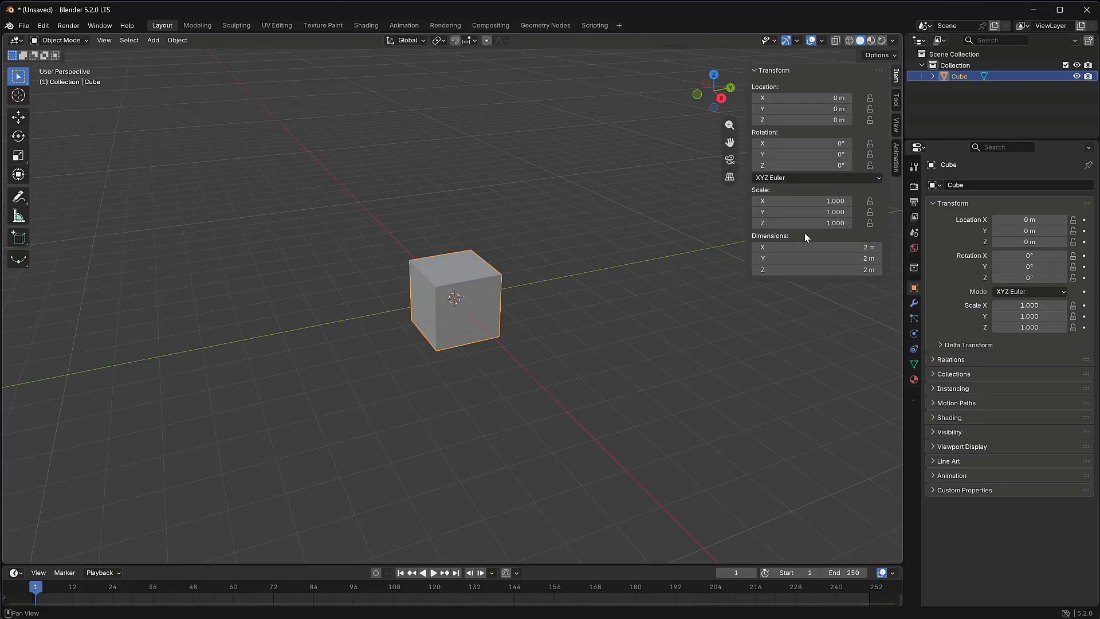
left_click(862, 249)
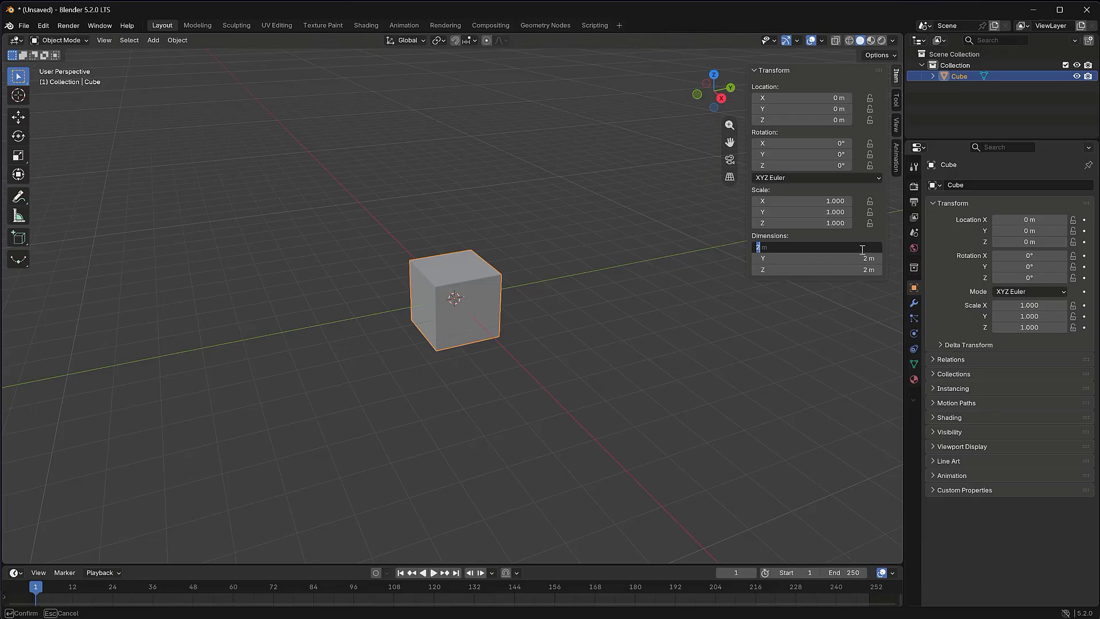
type("3")
key("Tab")
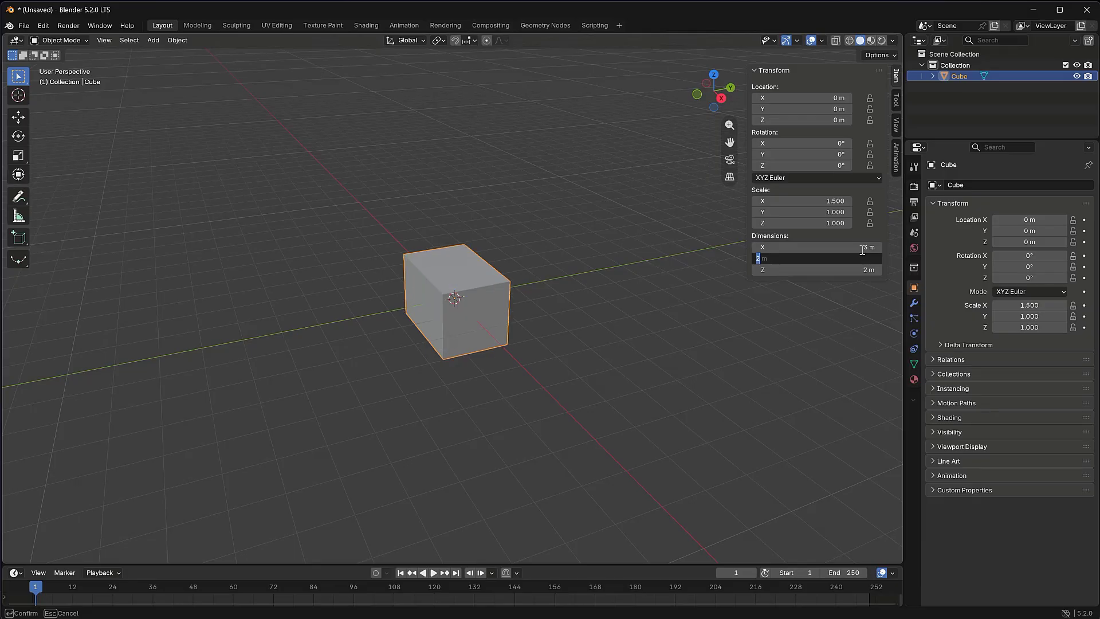
type("4")
key("Tab")
type("2")
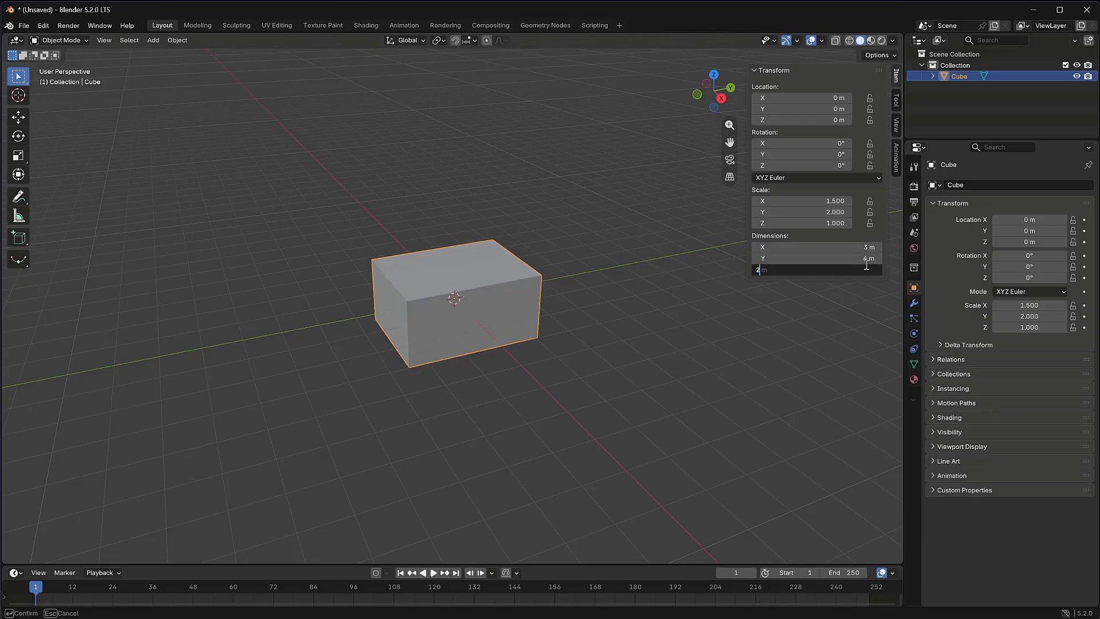
key("Return")
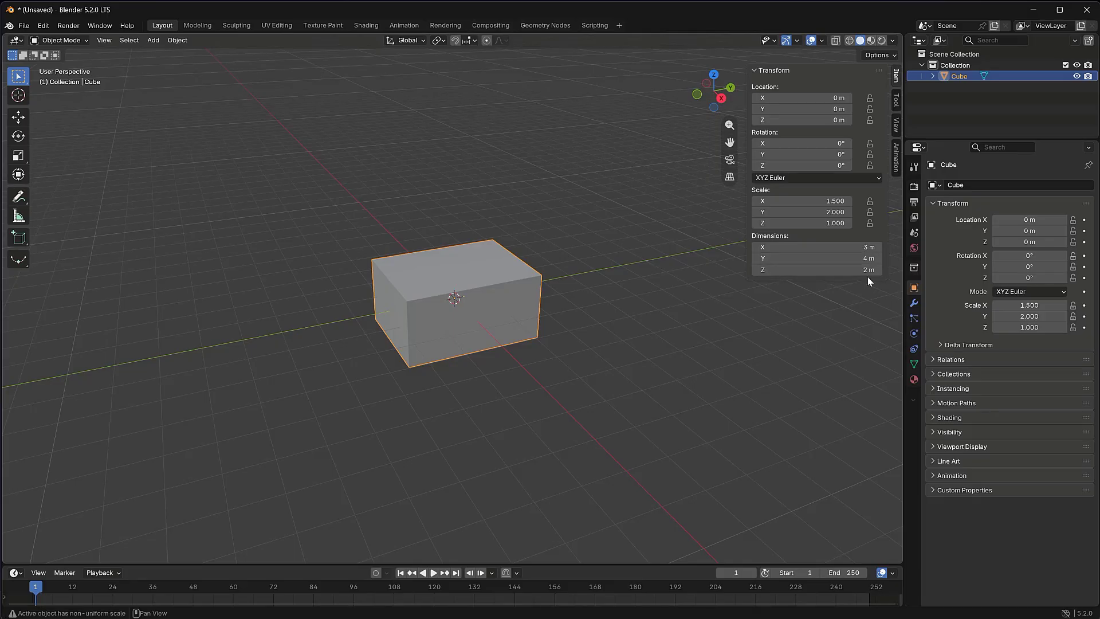
Flatten the cube into a square slab by setting its Y dimension to 3 m and its Z dimension to 0.1 m
left_click(867, 258)
type("3")
key("Tab")
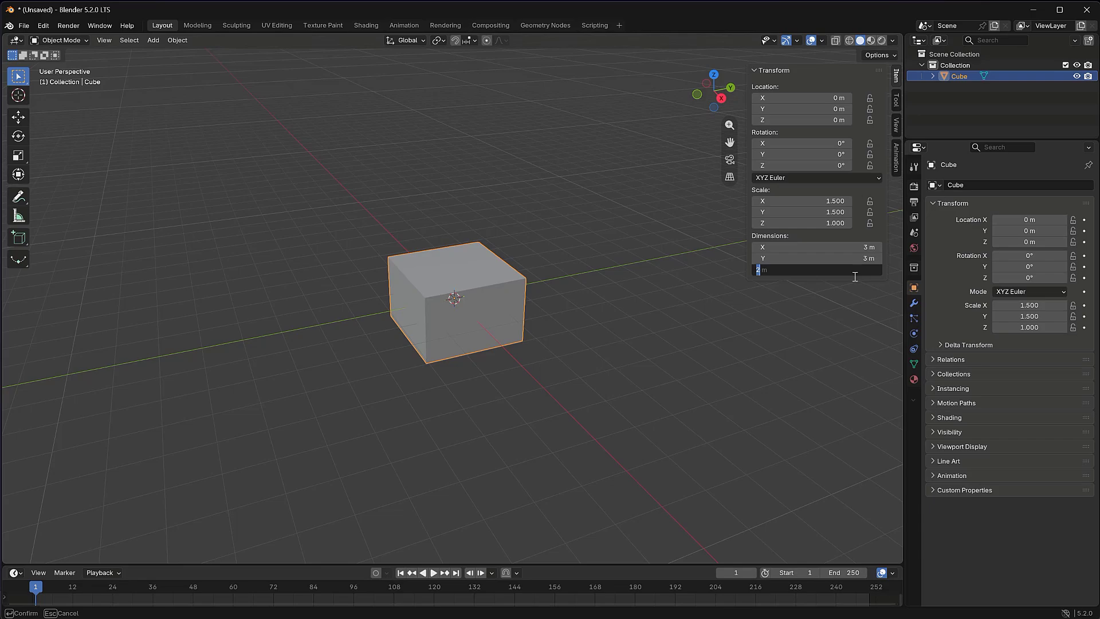
type("0.1")
key("Return")
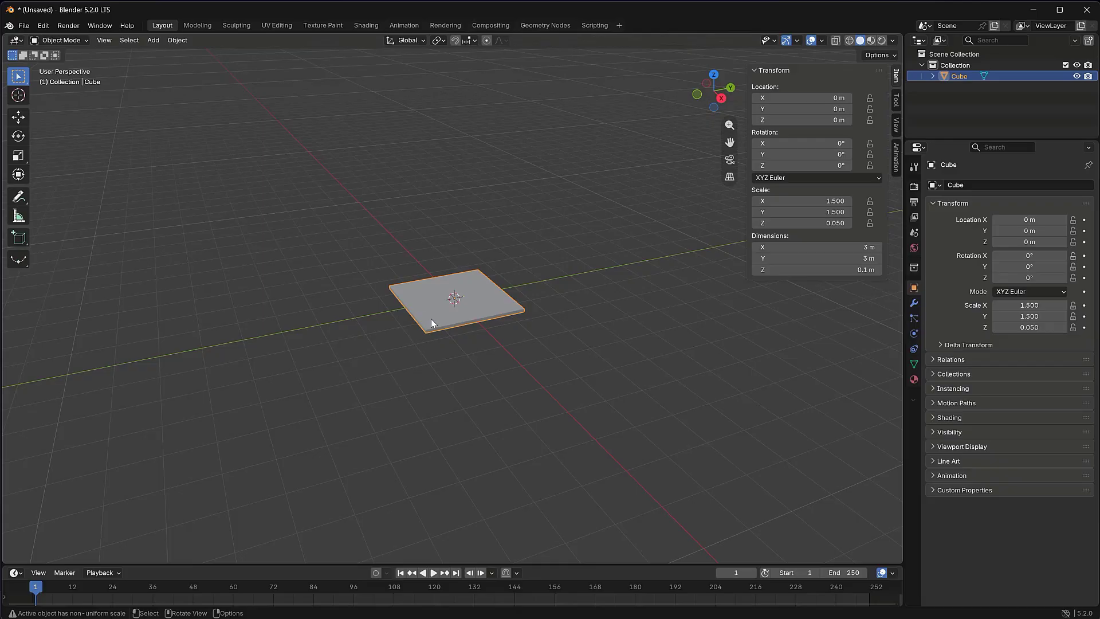
Snap the 3D cursor to the vertical edge at the slab's negative X, negative Y corner in Edit Mode
scroll(401, 327, "up", 5)
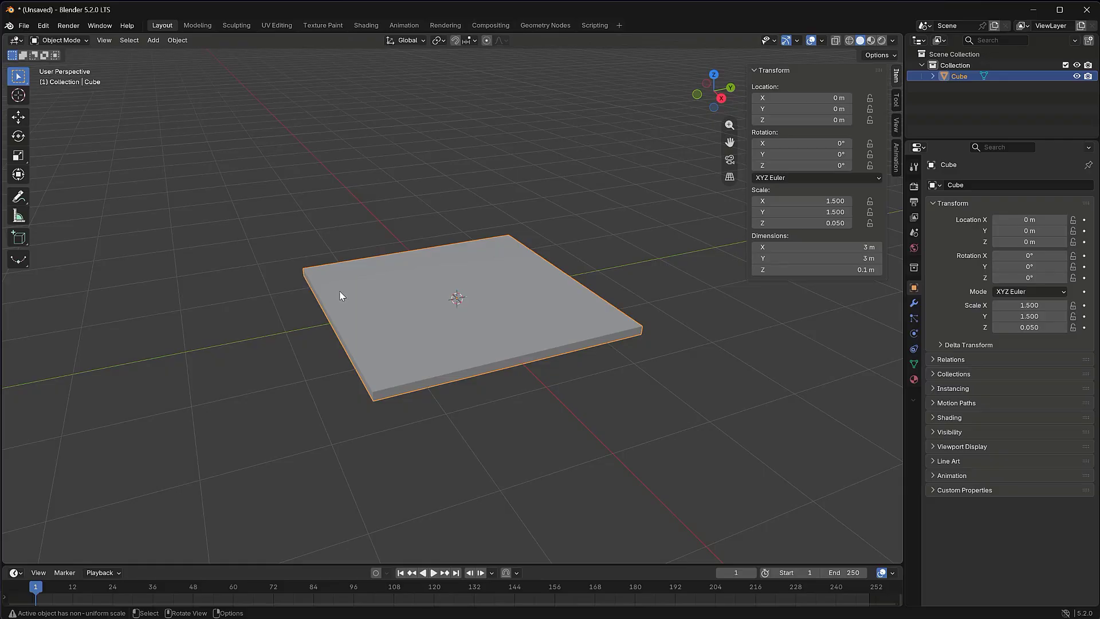
key("Tab")
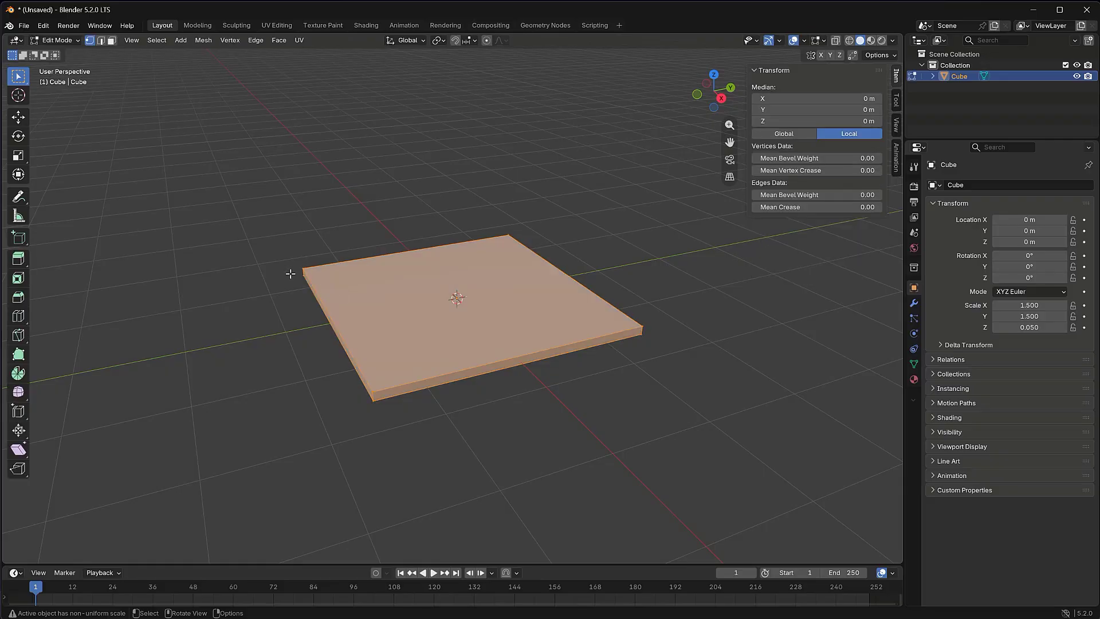
left_click(101, 40)
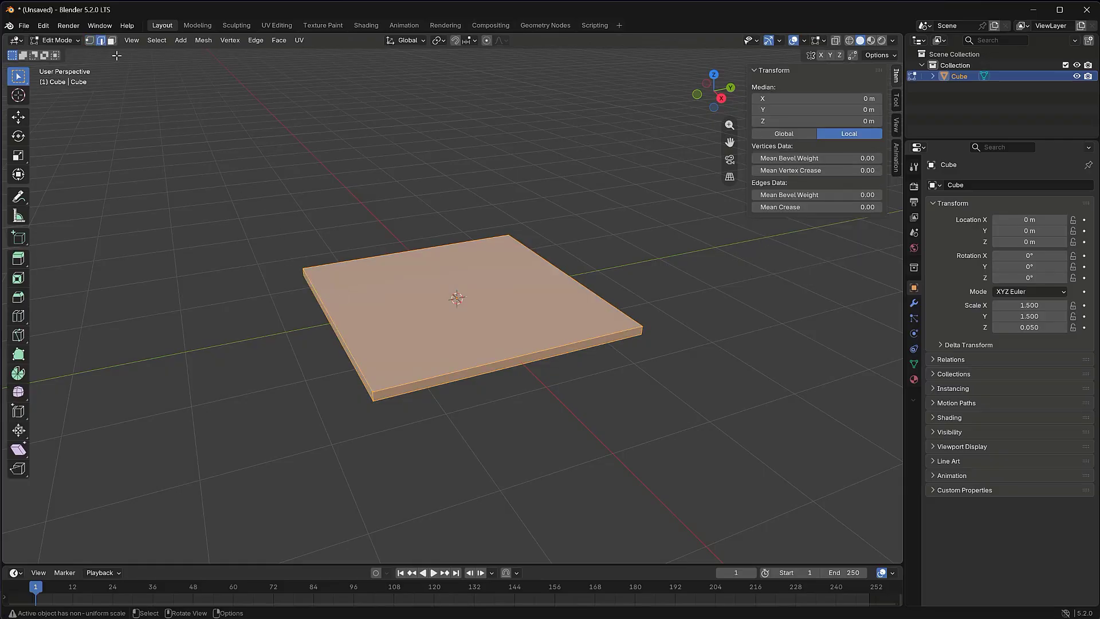
left_click(302, 273)
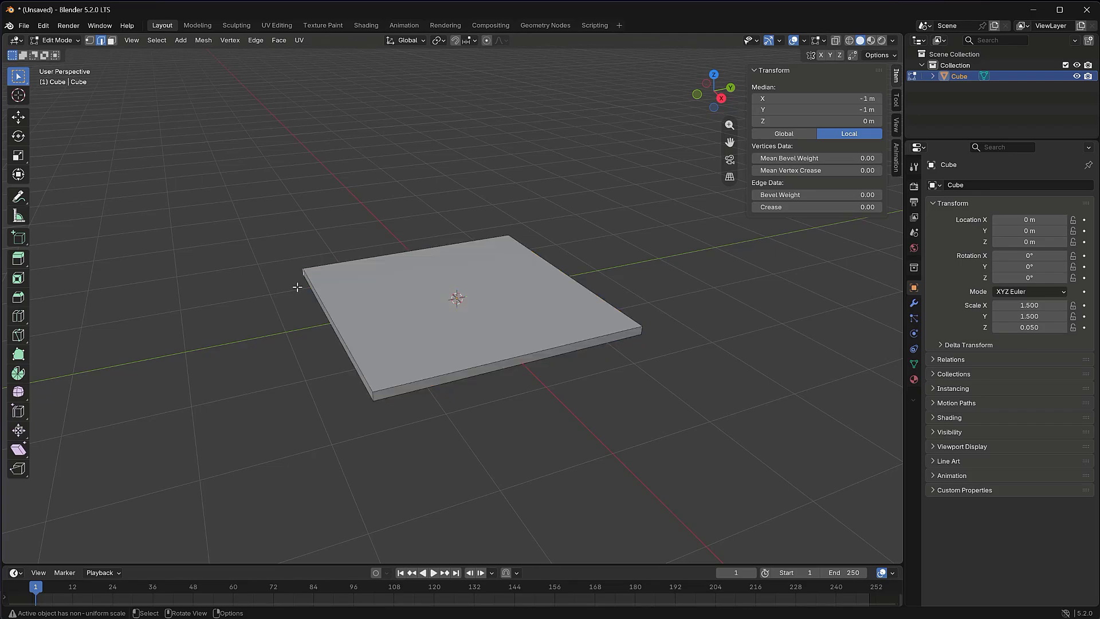
scroll(291, 287, "up", 3)
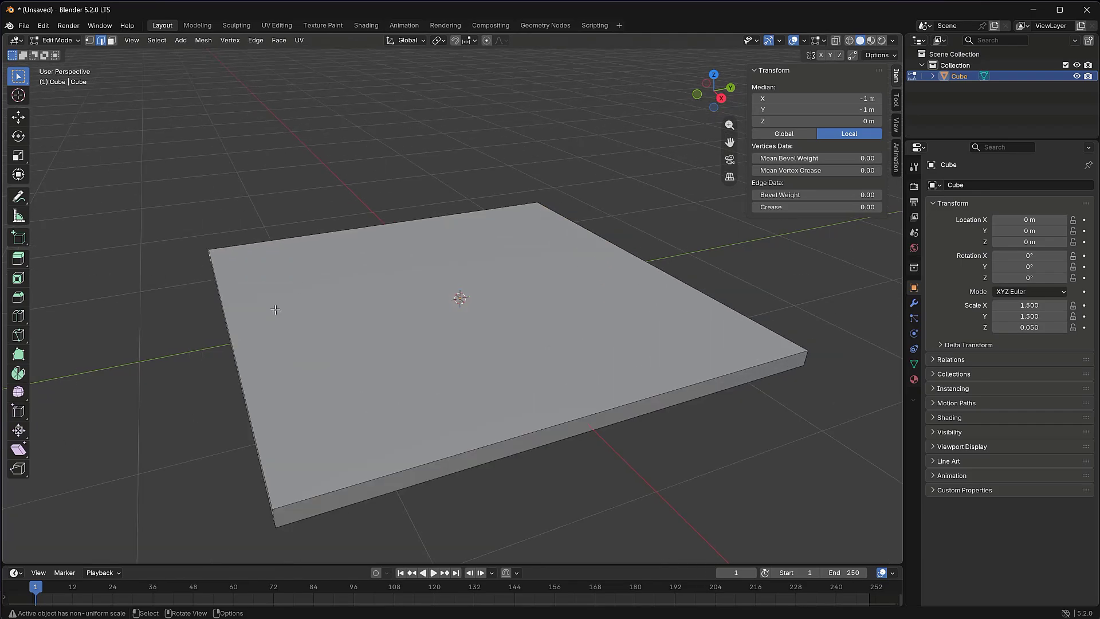
middle_click_drag(297, 313, 388, 331)
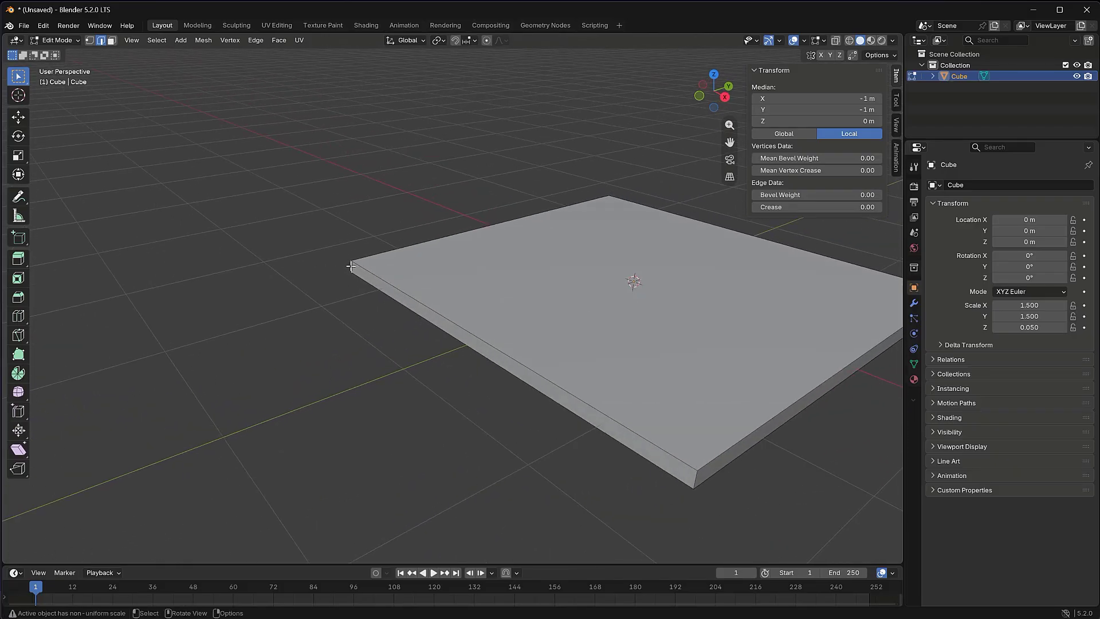
key("alt+s")
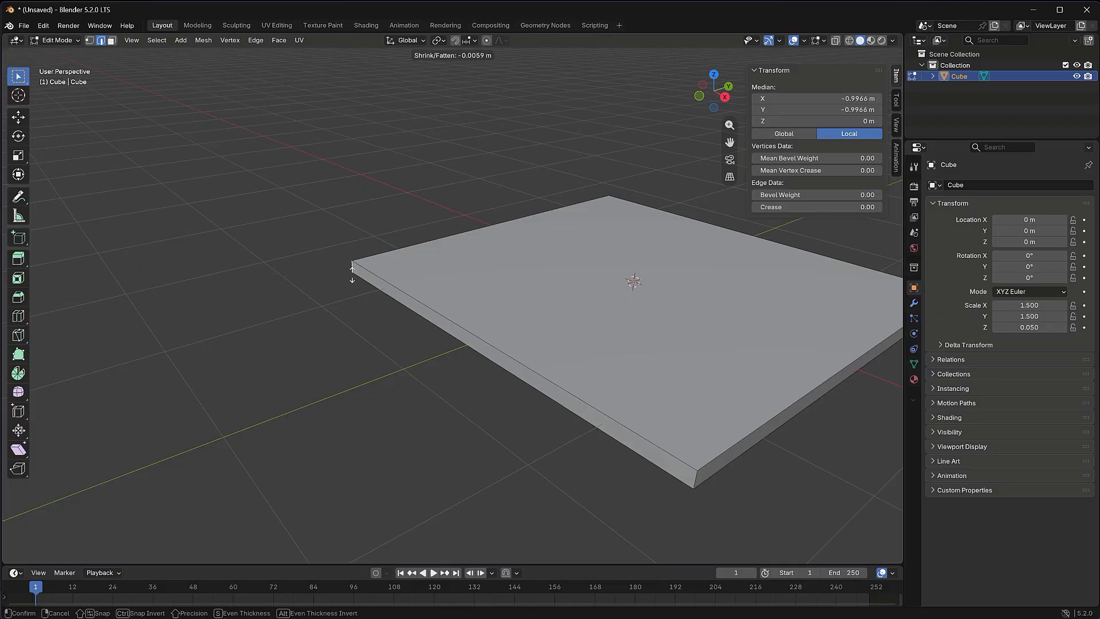
key("Escape")
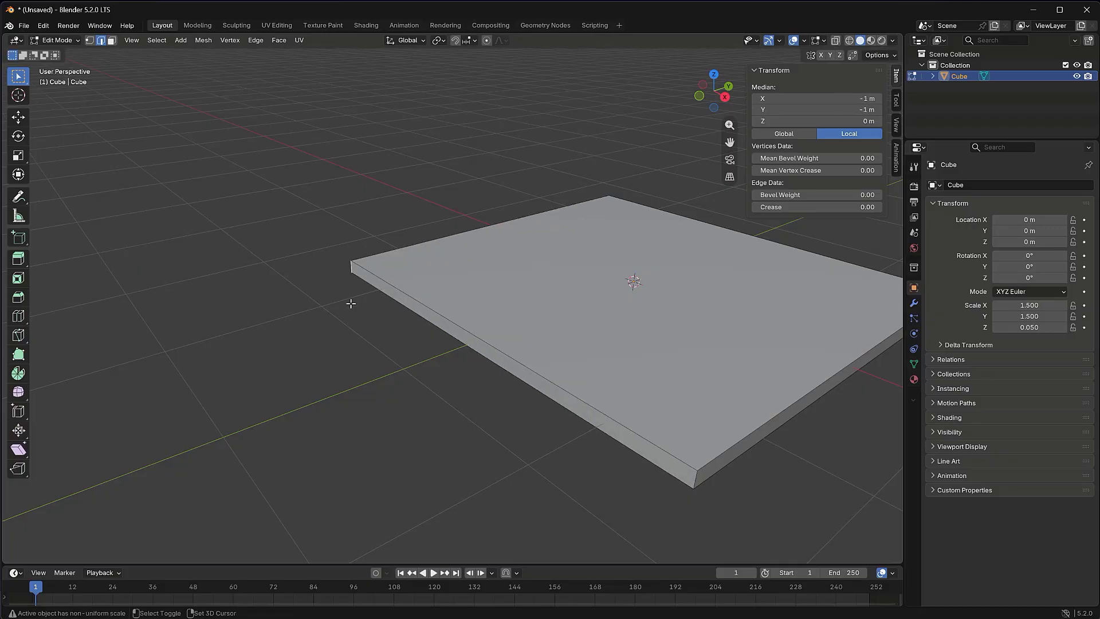
key("shift+s")
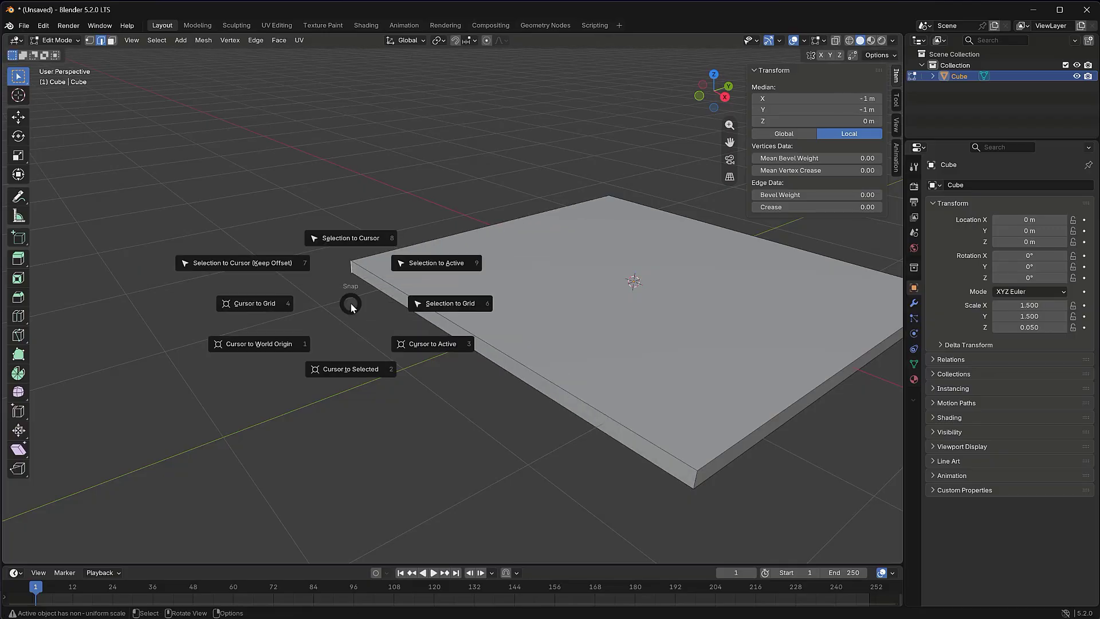
left_click(364, 369)
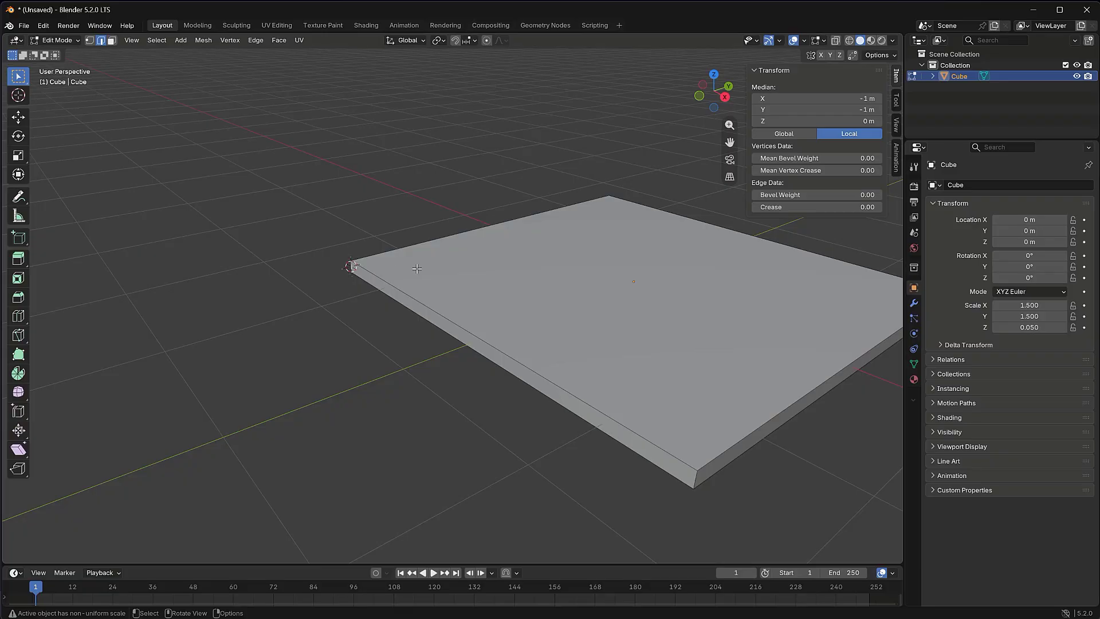
Return to Object Mode and set the slab's origin to the 3D cursor
key("Tab")
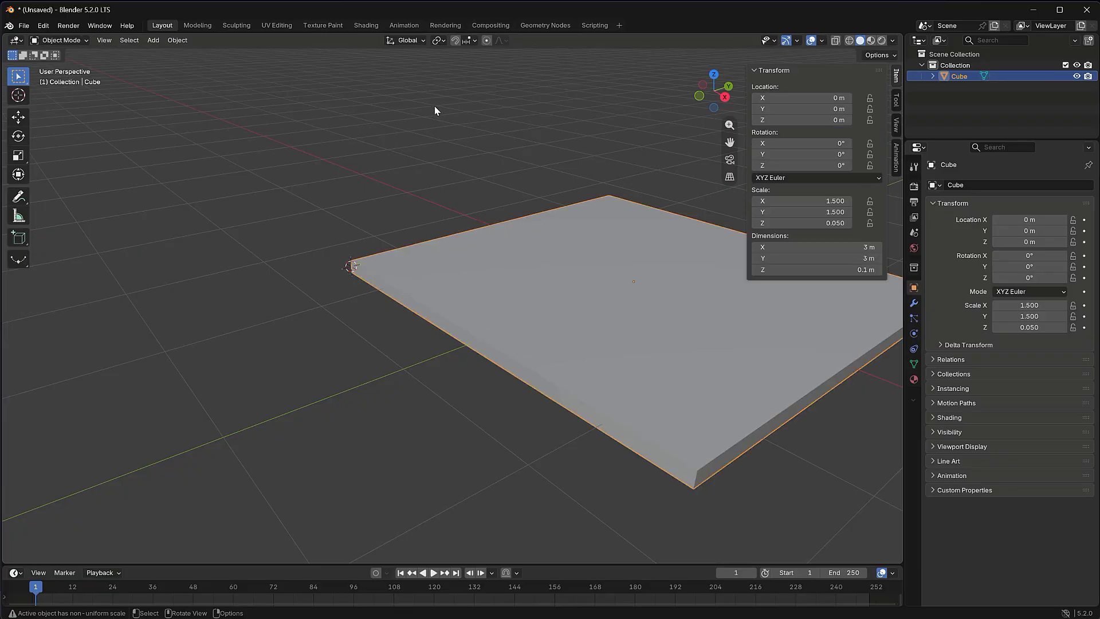
left_click(168, 39)
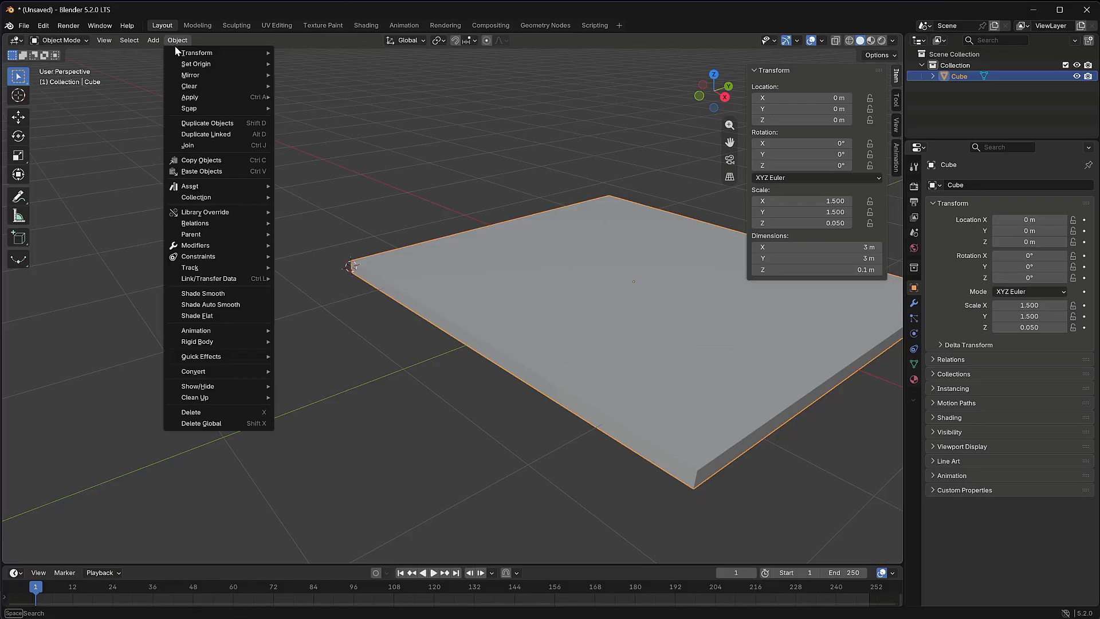
mouse_move(201, 56)
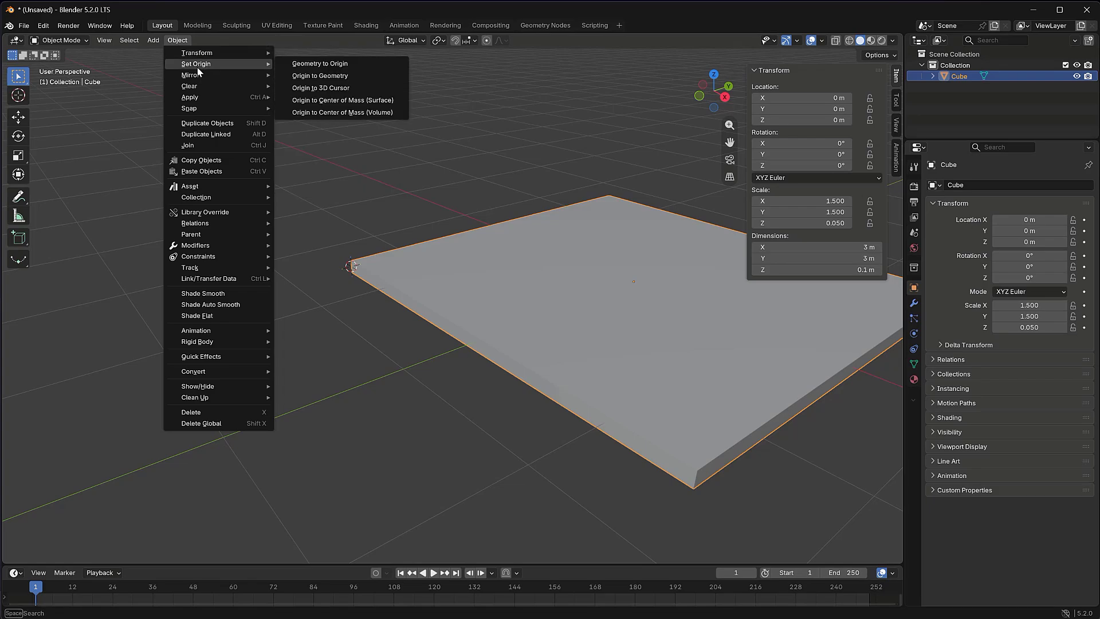
left_click(332, 90)
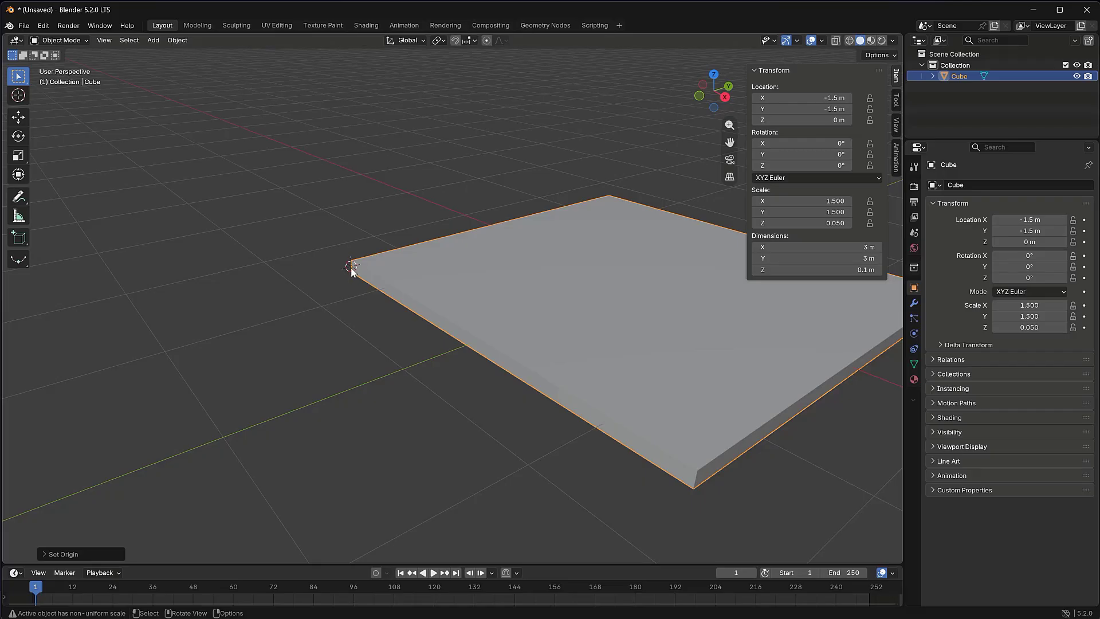
Set the slab's X and Y location to 0 m so its corner origin sits at the world origin
left_click(812, 98)
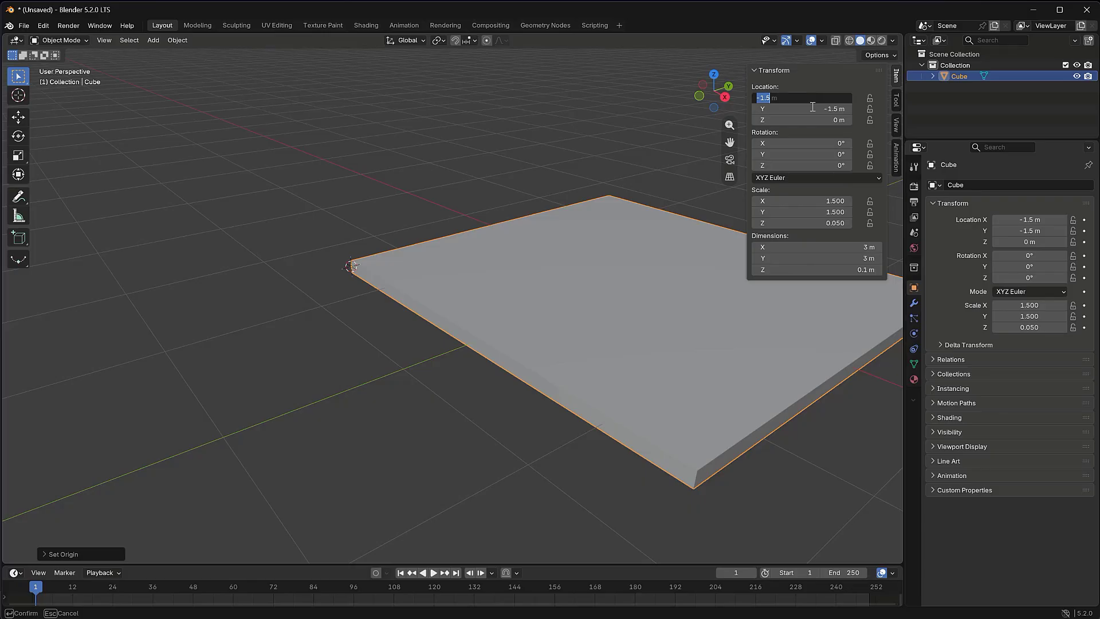
type("0")
key("Tab")
type("0")
key("Tab")
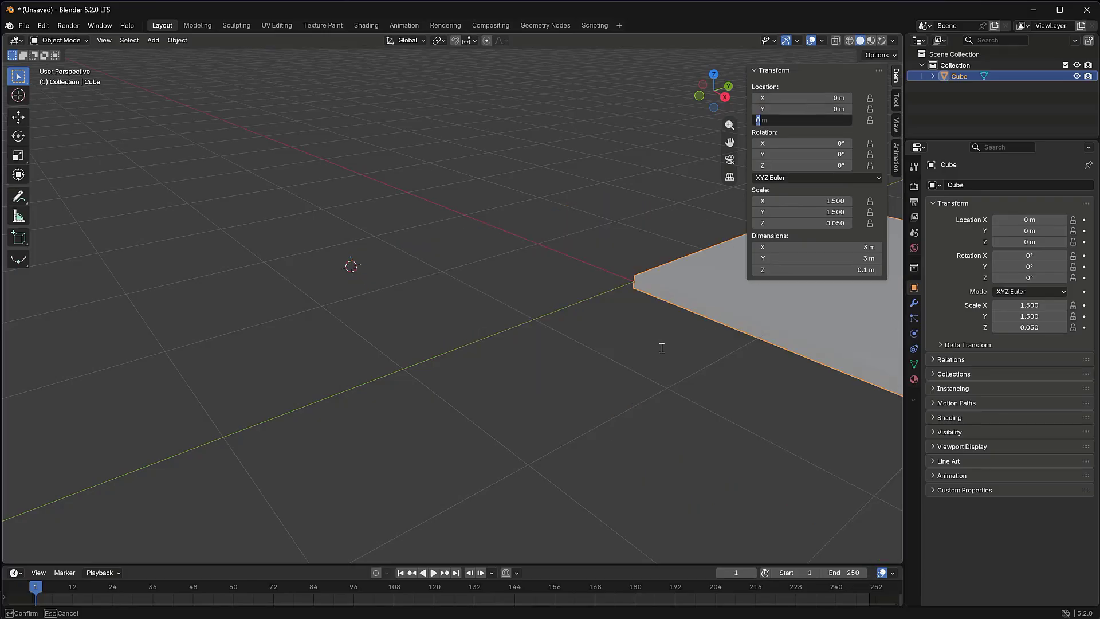
key("Return")
Delete the slab's four narrow side faces in Edit Mode, keeping the top and bottom faces
scroll(647, 353, "down", 3)
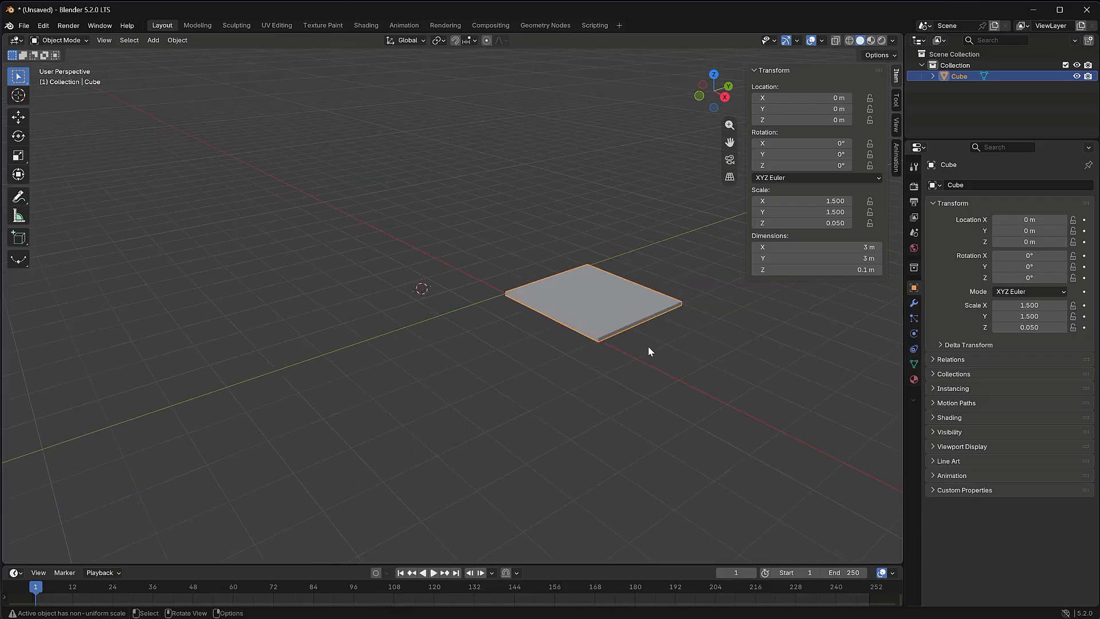
mouse_move(648, 347)
middle_mouse_down()
mouse_move(620, 410)
mouse_move(596, 416)
mouse_move(646, 396)
mouse_move(634, 361)
middle_mouse_up()
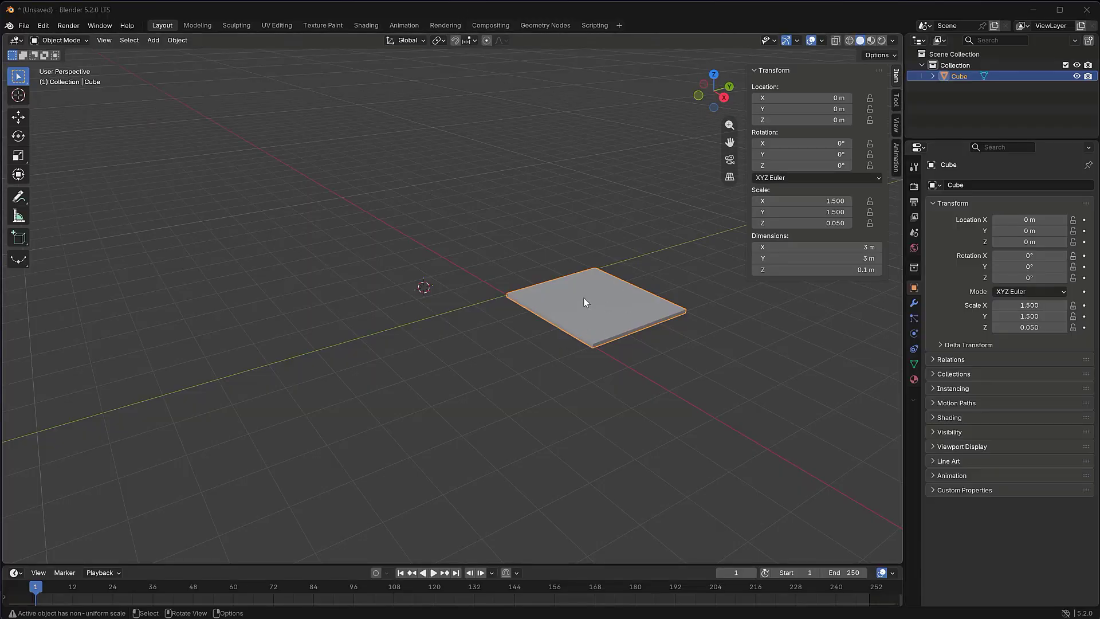
key("Tab")
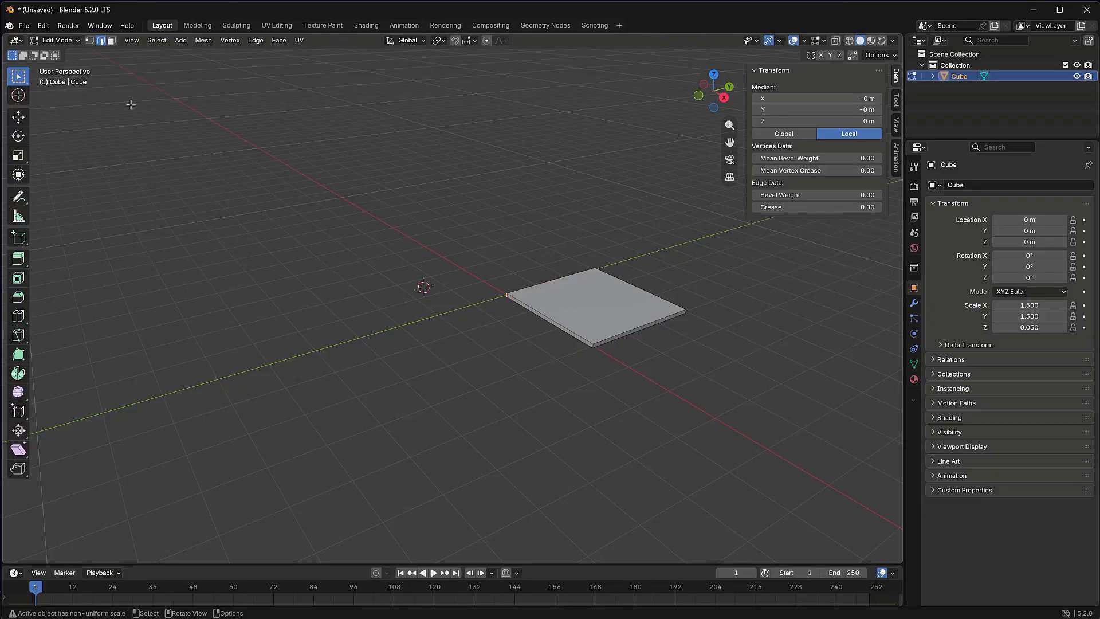
left_click(112, 41)
scroll(572, 344, "up", 3)
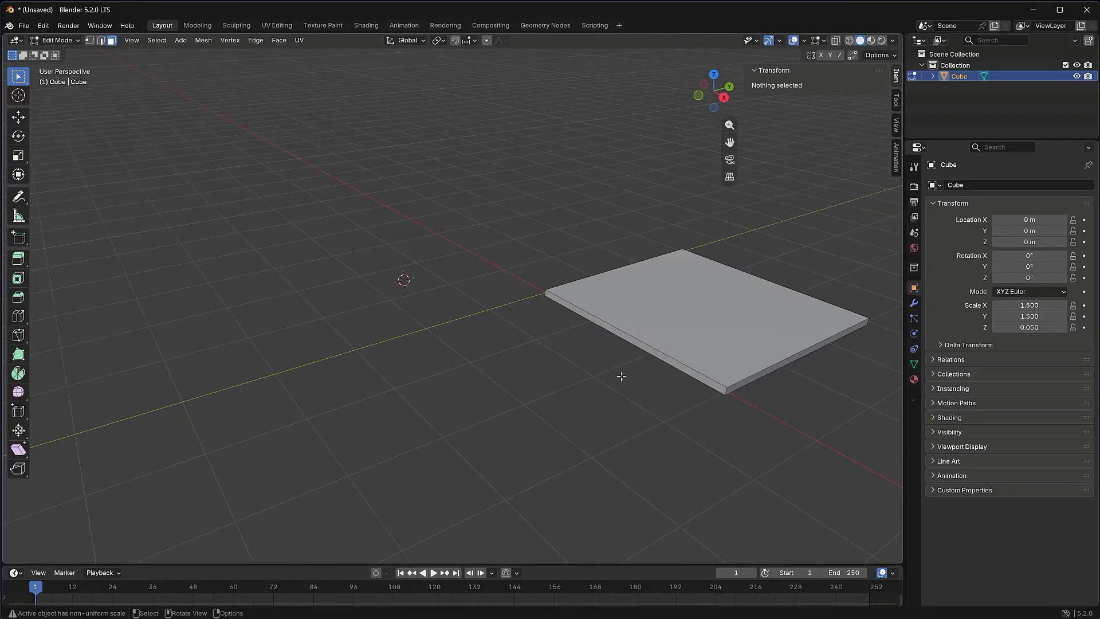
right_click(670, 404)
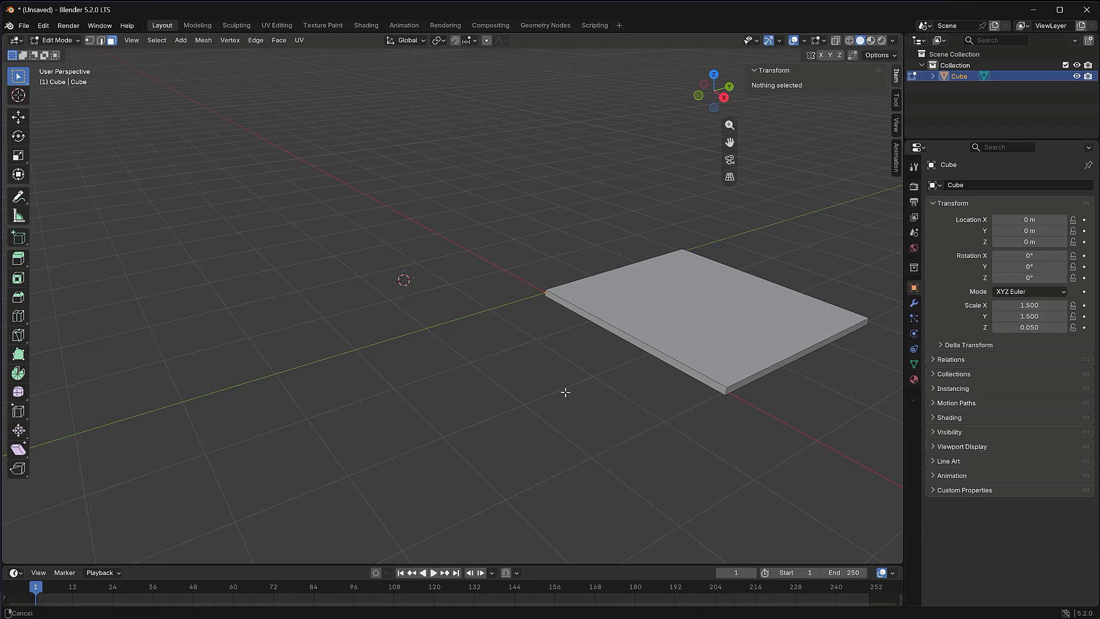
middle_click_drag(562, 393, 351, 375, "shift")
scroll(352, 376, "up", 3)
scroll(612, 437, "down", 1)
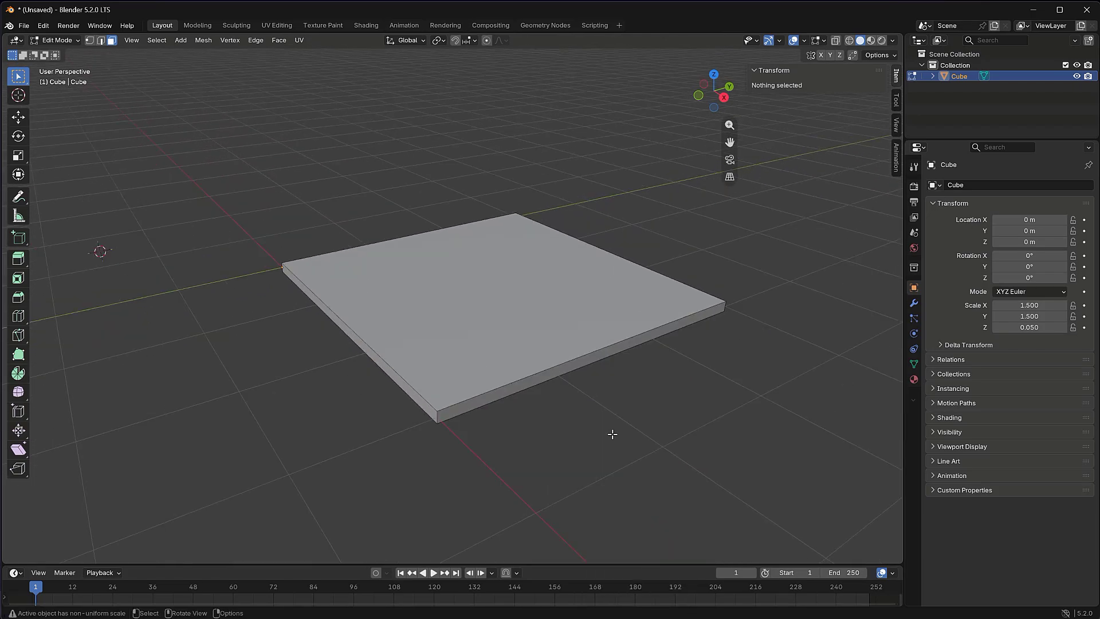
left_click(455, 421)
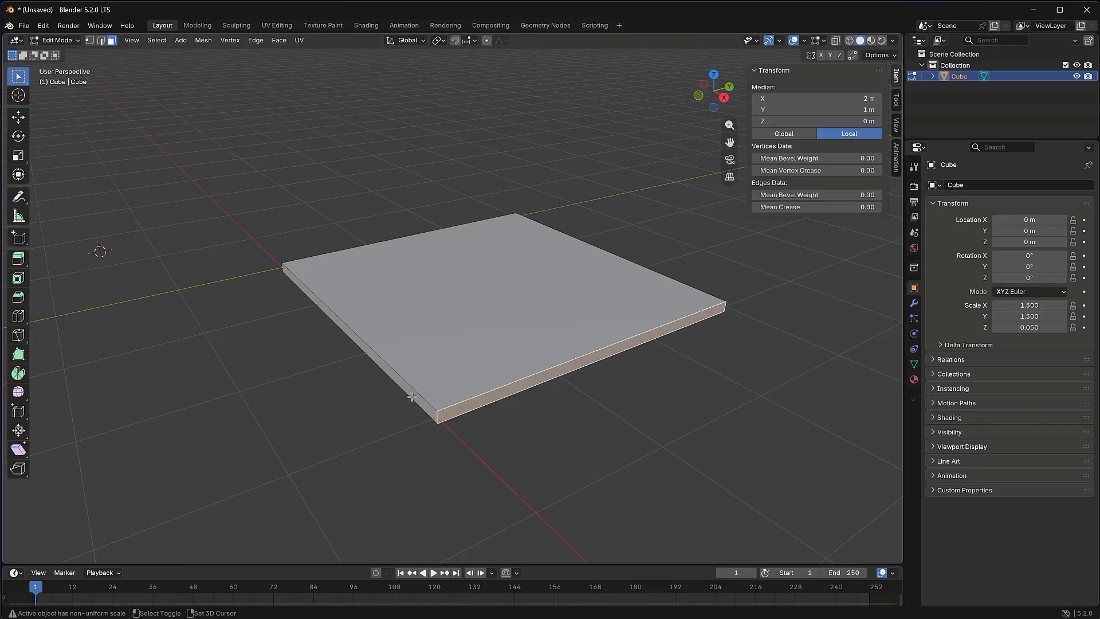
left_click(433, 413, "shift")
middle_click_drag(730, 388, 575, 388)
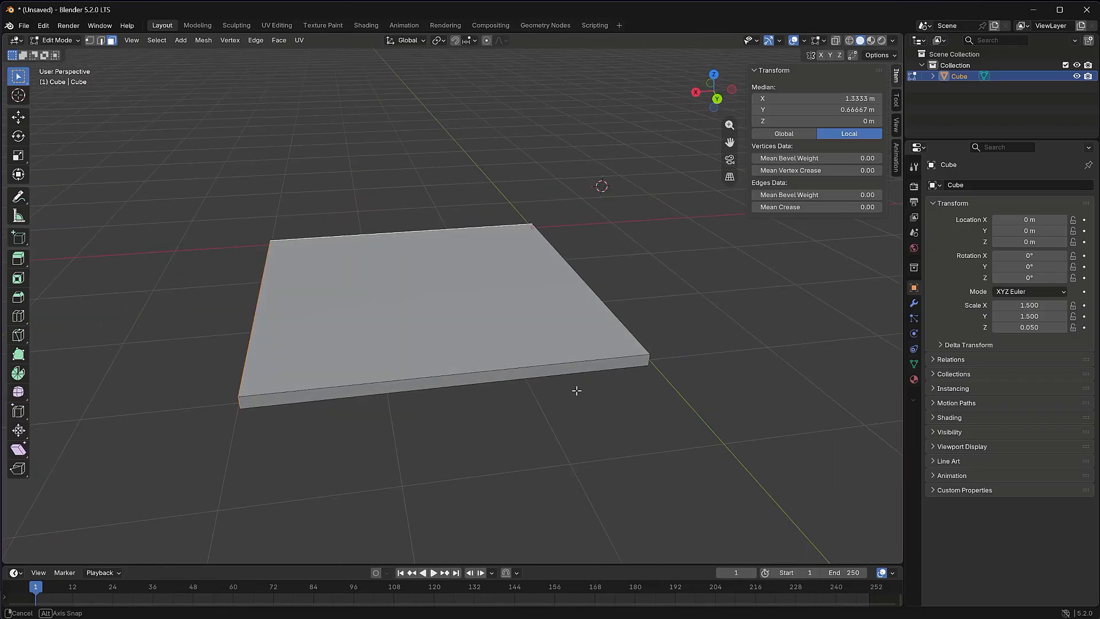
left_click(468, 378, "shift")
middle_click_drag(658, 418, 346, 361)
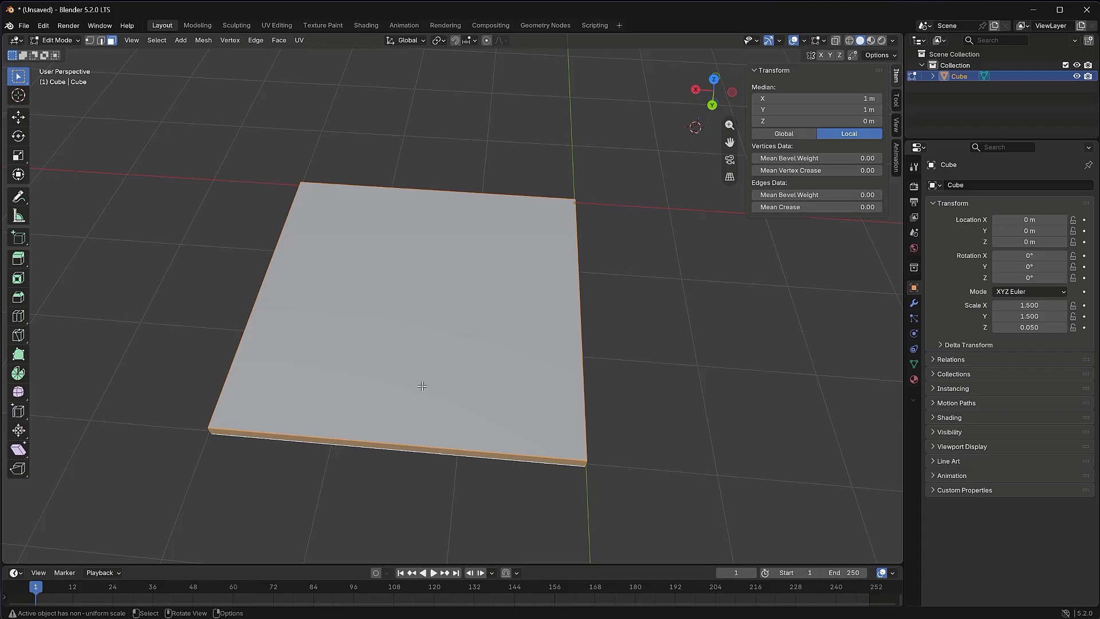
key("x")
left_click(382, 387)
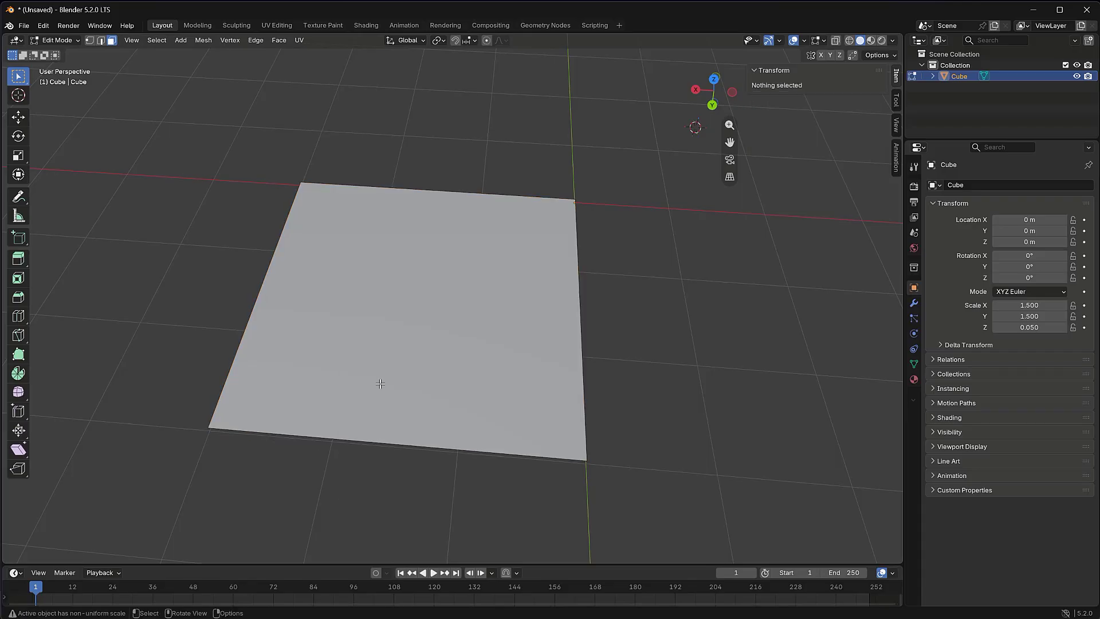
Return to Object Mode and open the slab's material settings
middle_click_drag(395, 408, 643, 442)
middle_click_drag(434, 373, 447, 405)
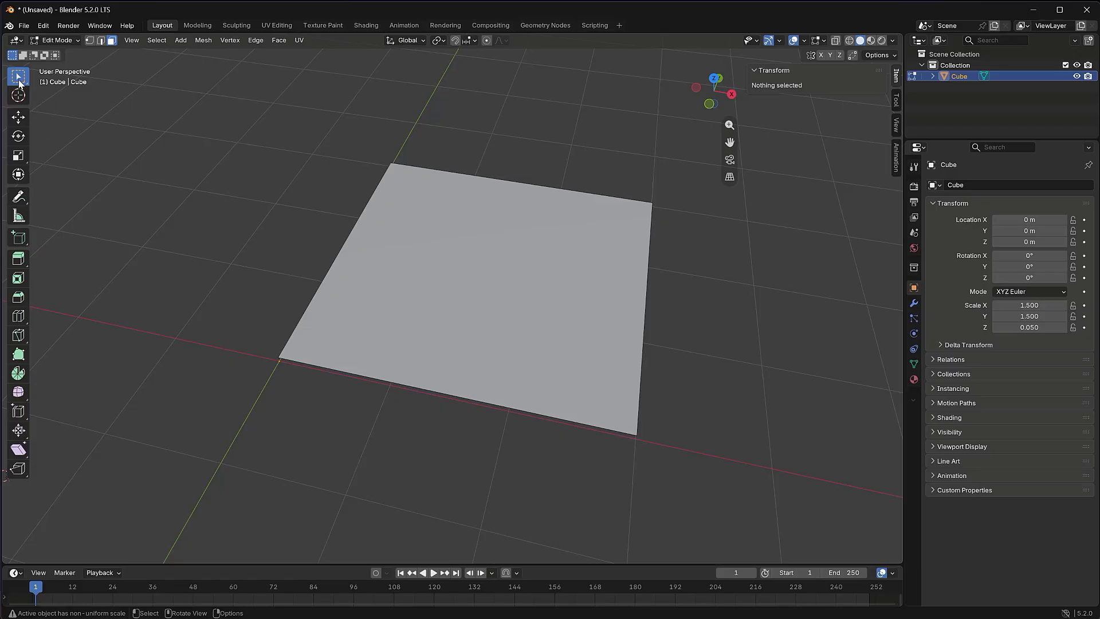
key("Tab")
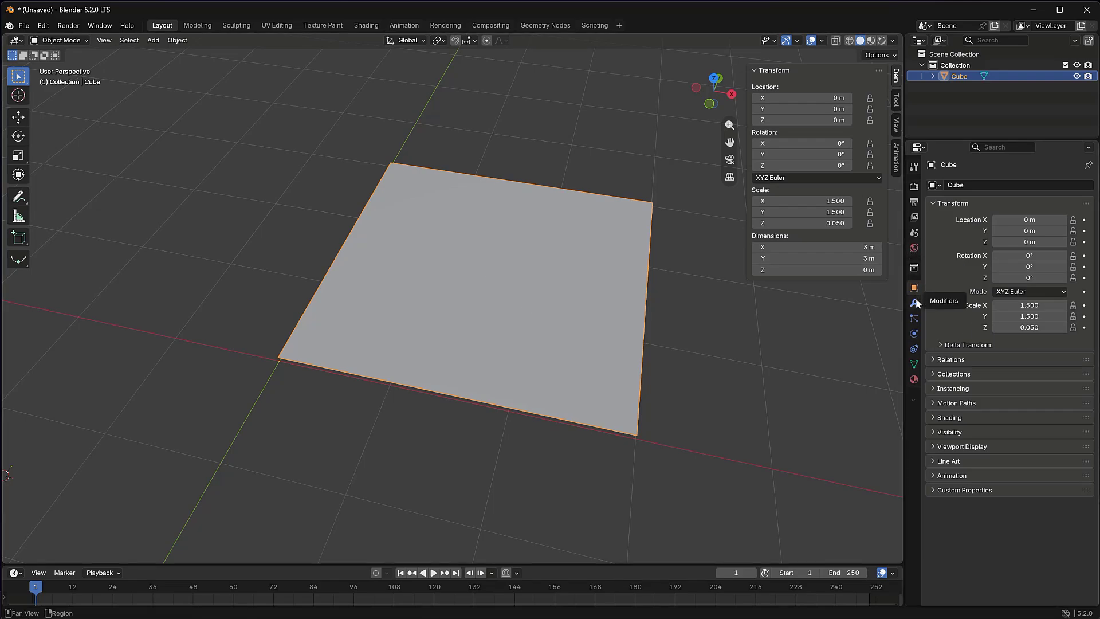
left_click(913, 248)
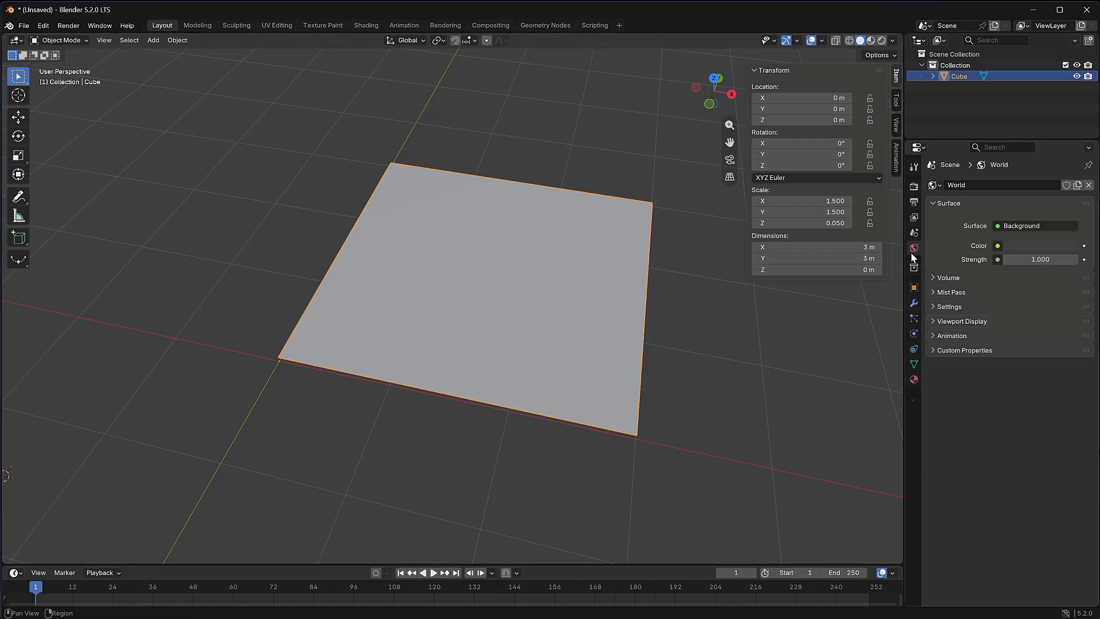
left_click(914, 380)
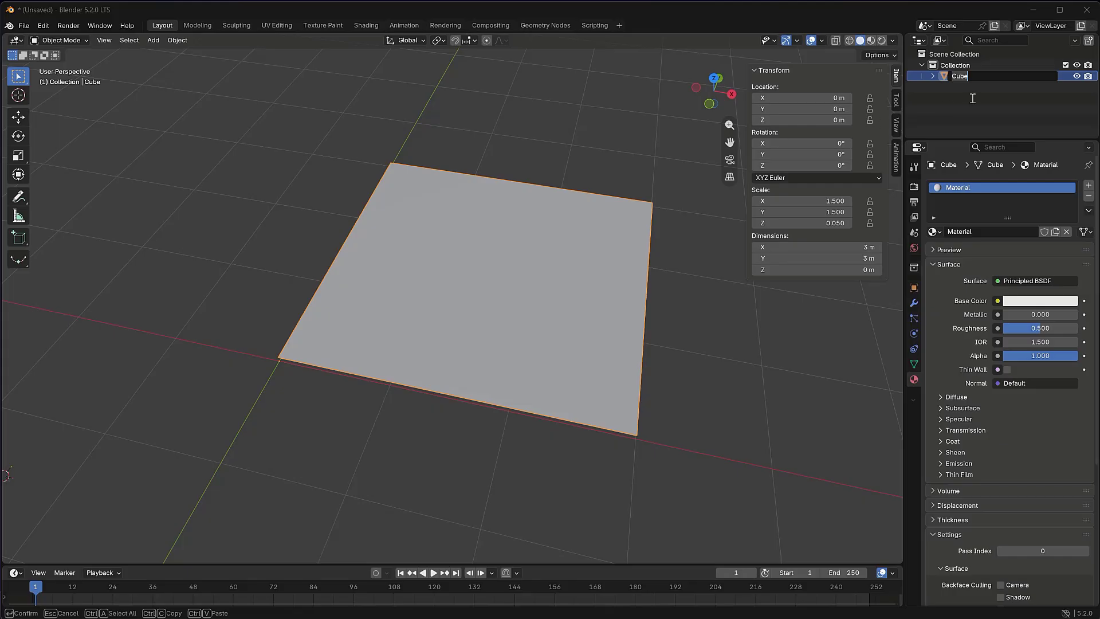
Rename the slab object as Plane in the scene collection
double_click(969, 76)
key("ctrl+a")
type("P")
type("anel")
key("BackSpace")
key("BackSpace")
key("BackSpace")
type("lane")
key("Return")
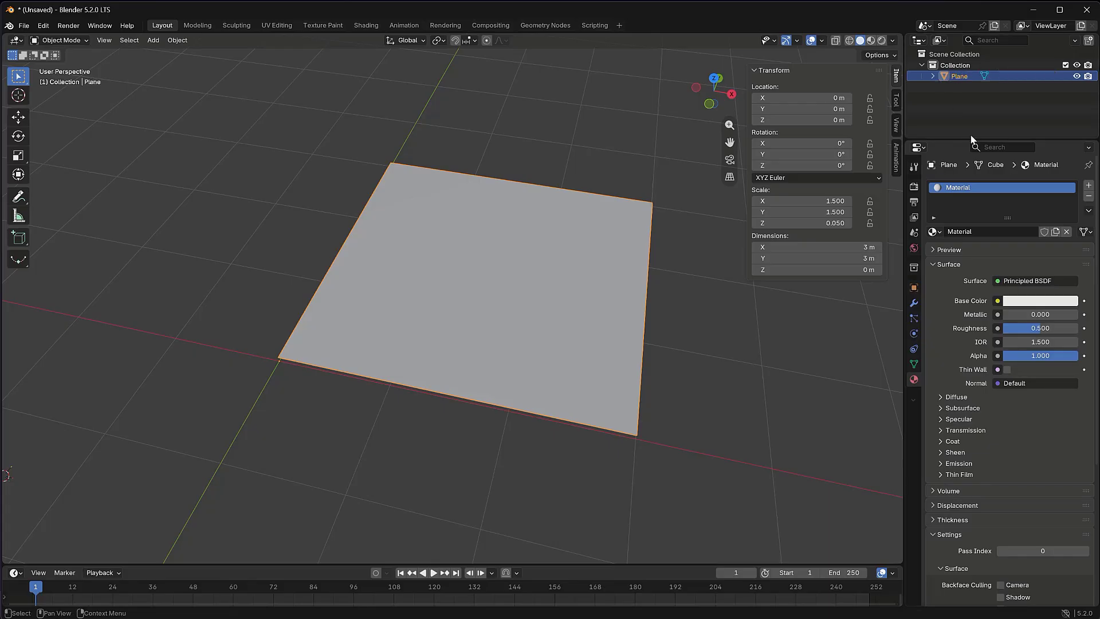
Rename the plane's material as MT_Plane
double_click(958, 188)
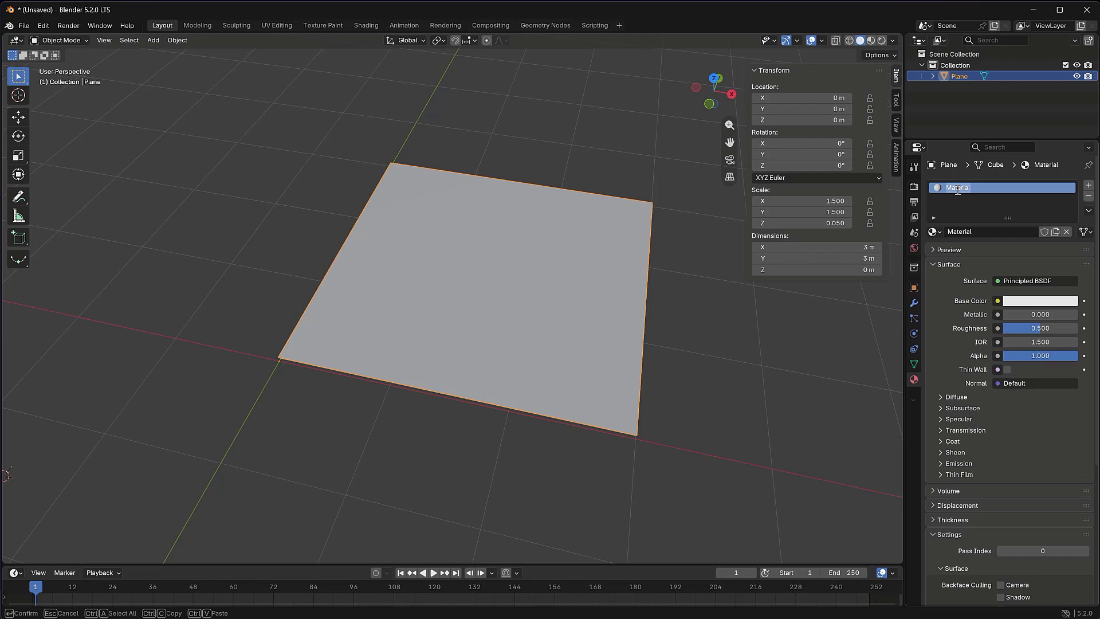
type("Ma")
key("BackSpace")
key("BackSpace")
type("MT")
key("BackSpace")
type("_")
key("Return")
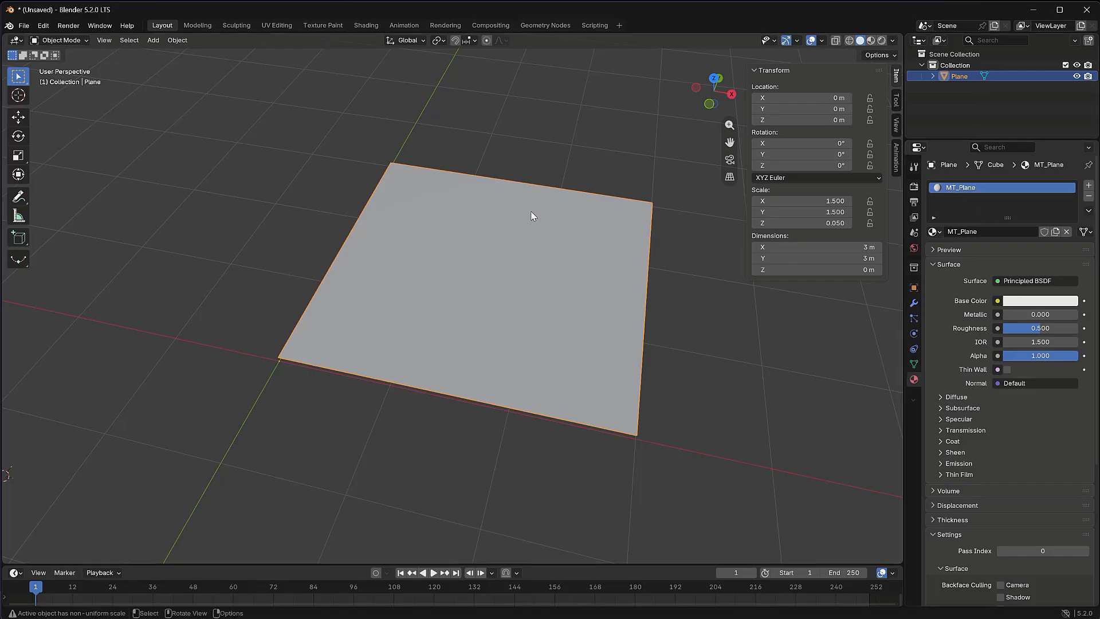
Unwrap the plane's top face with Unwrap Angle Based in the UV Editing workspace, then return to the Layout workspace
left_click(275, 25)
scroll(234, 333, "up", 4)
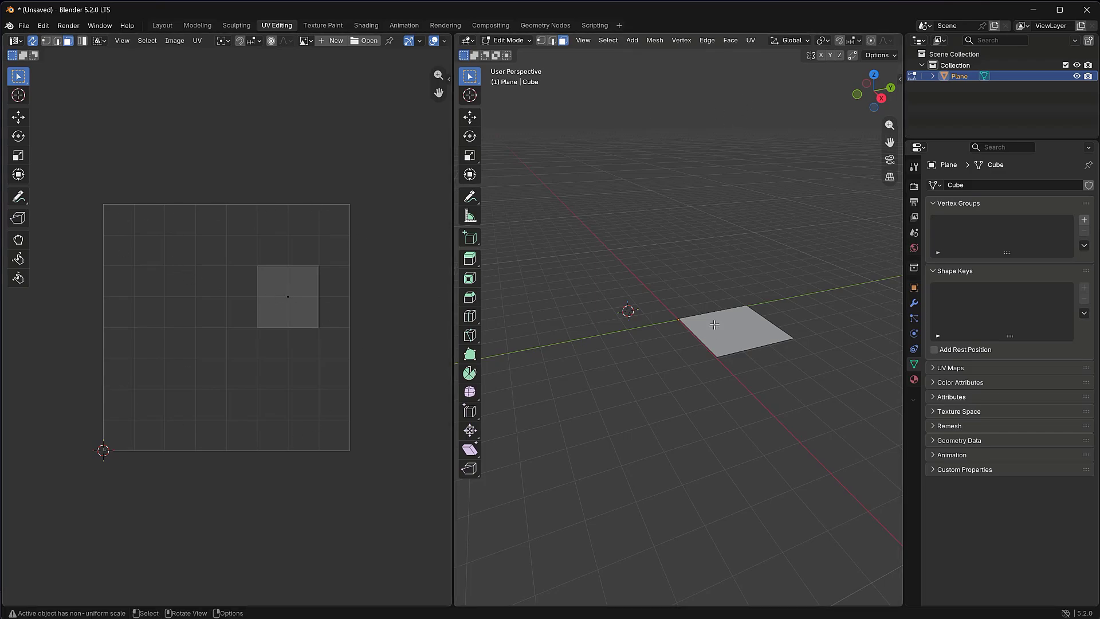
left_click(744, 340)
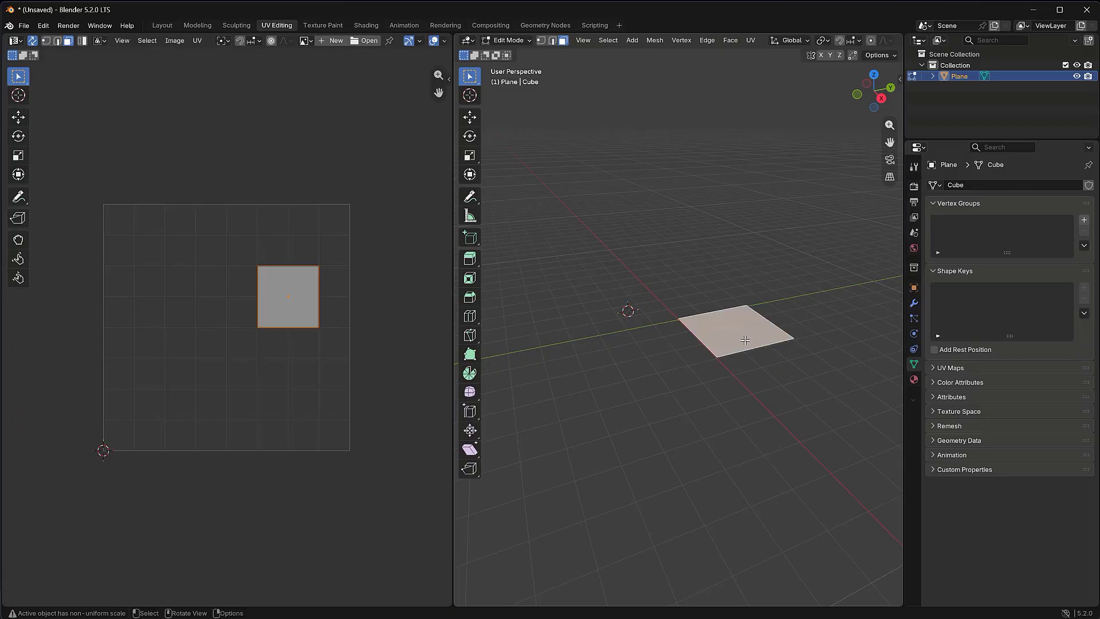
left_click(751, 40)
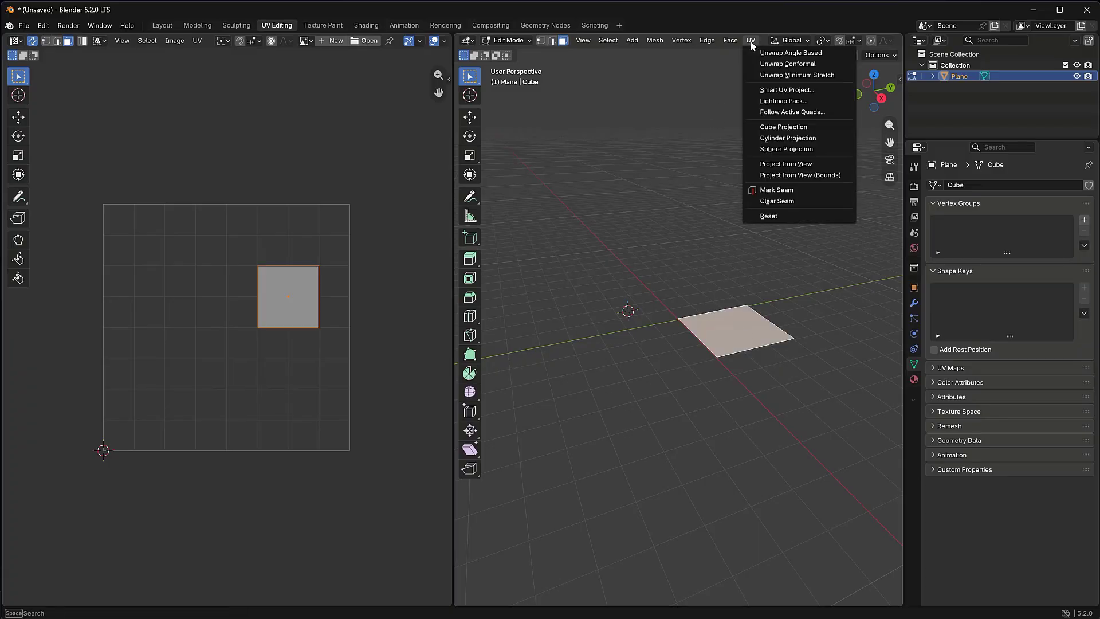
left_click(798, 54)
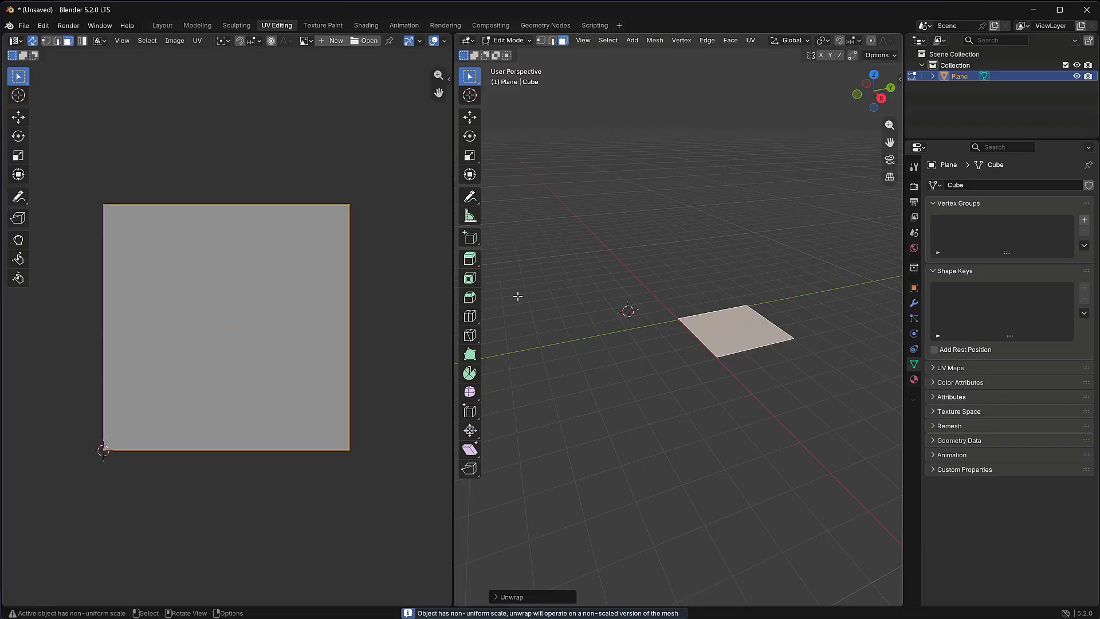
left_click(648, 361)
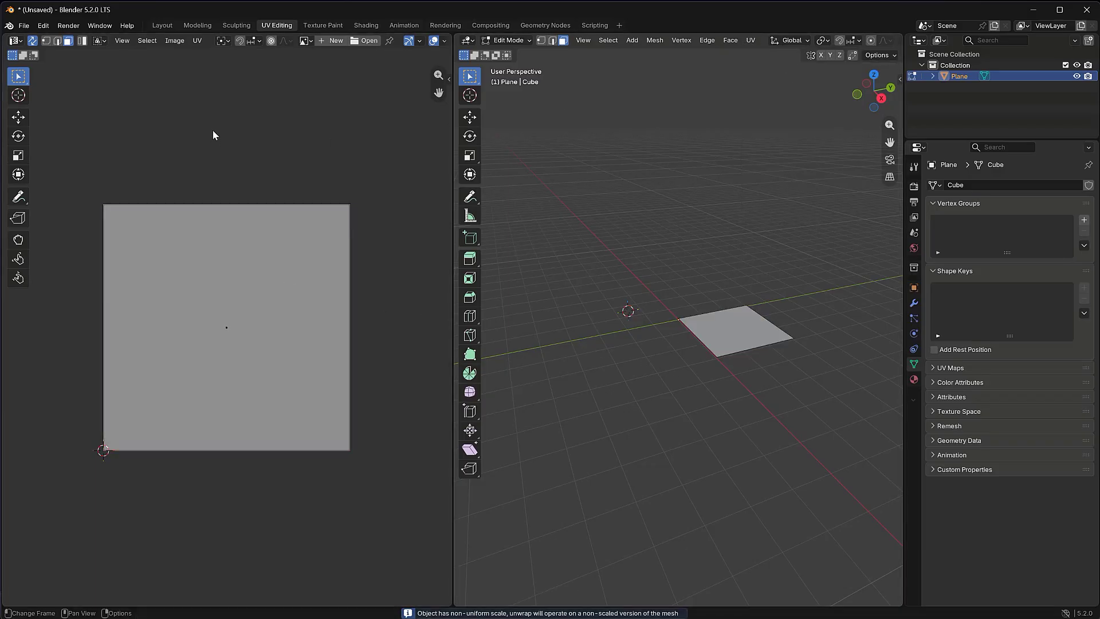
left_click(162, 26)
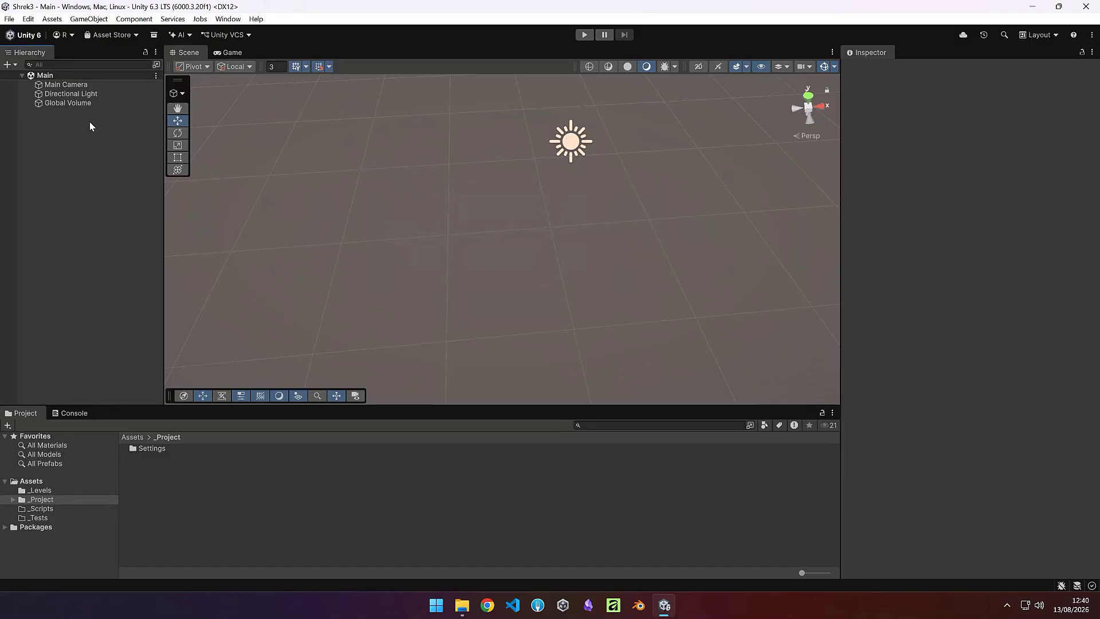
In Unity, examine the 3D Placement Mode options in the Scene View preferences, keeping World Origin
left_click(28, 19)
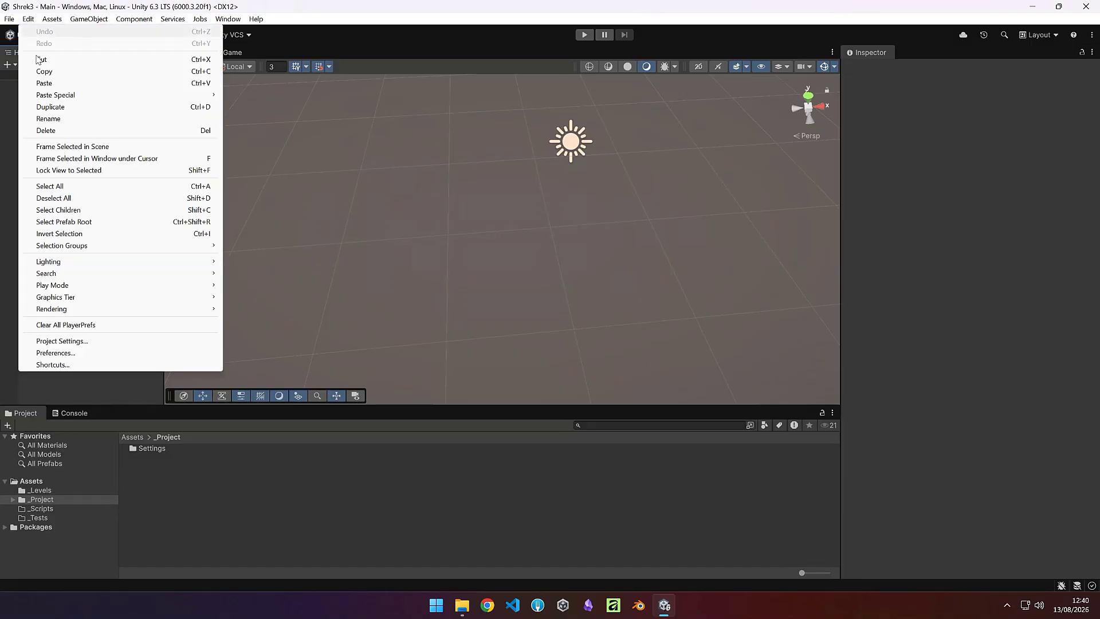
left_click(56, 353)
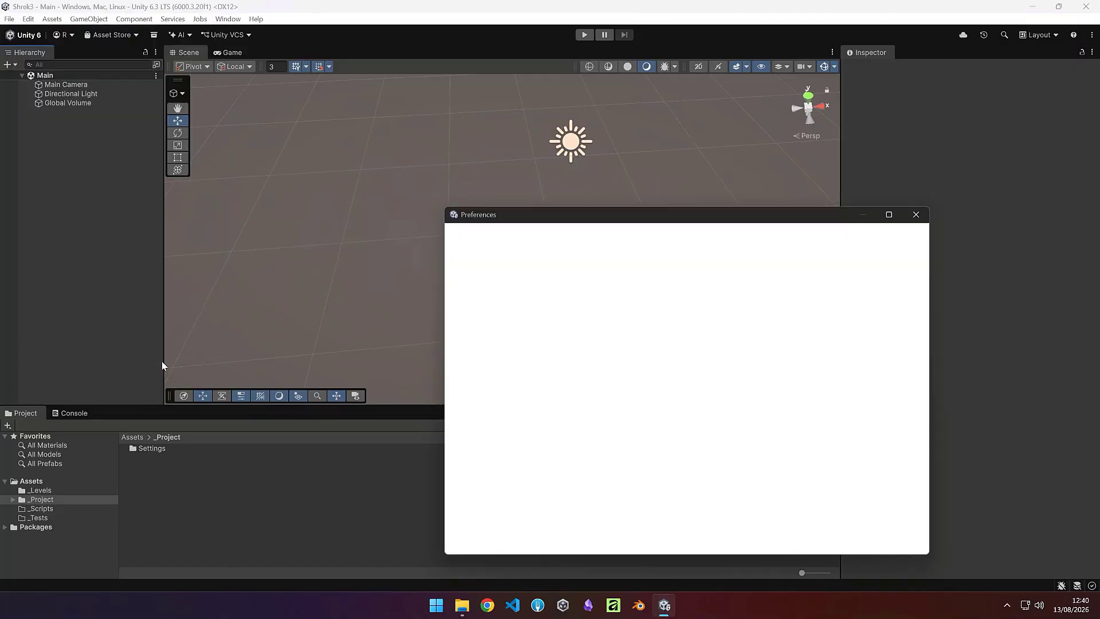
left_click(475, 395)
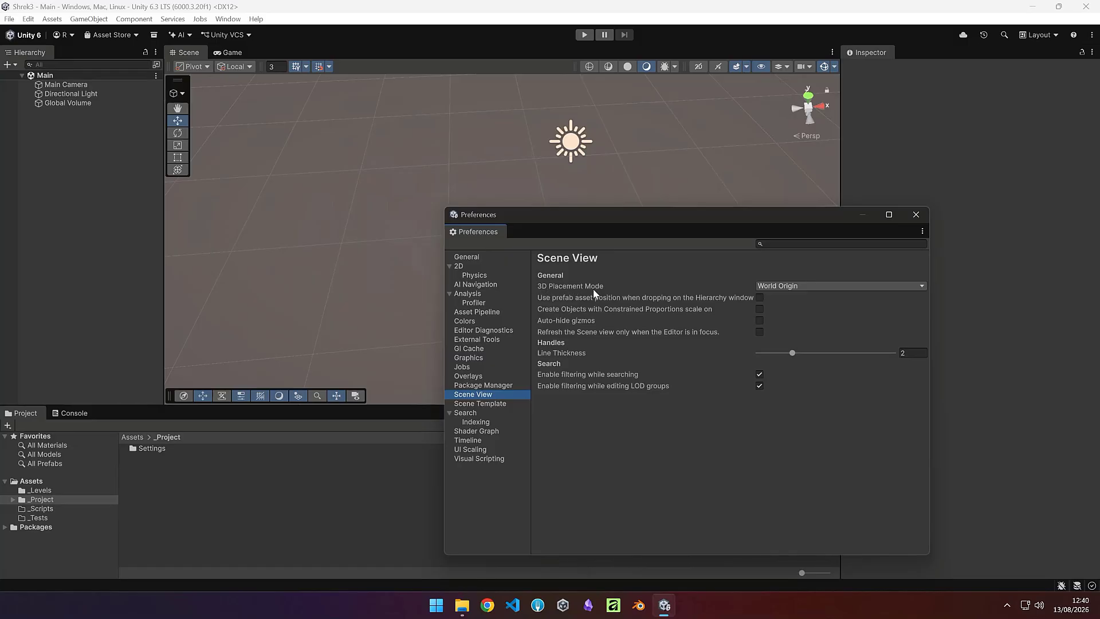
left_click(787, 286)
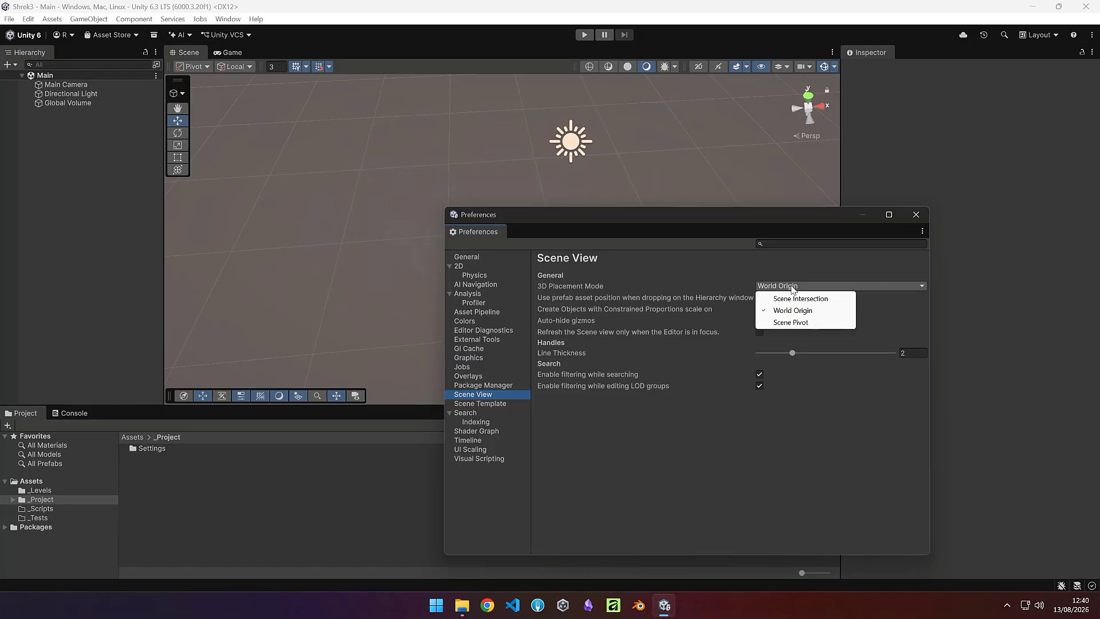
left_click(775, 217)
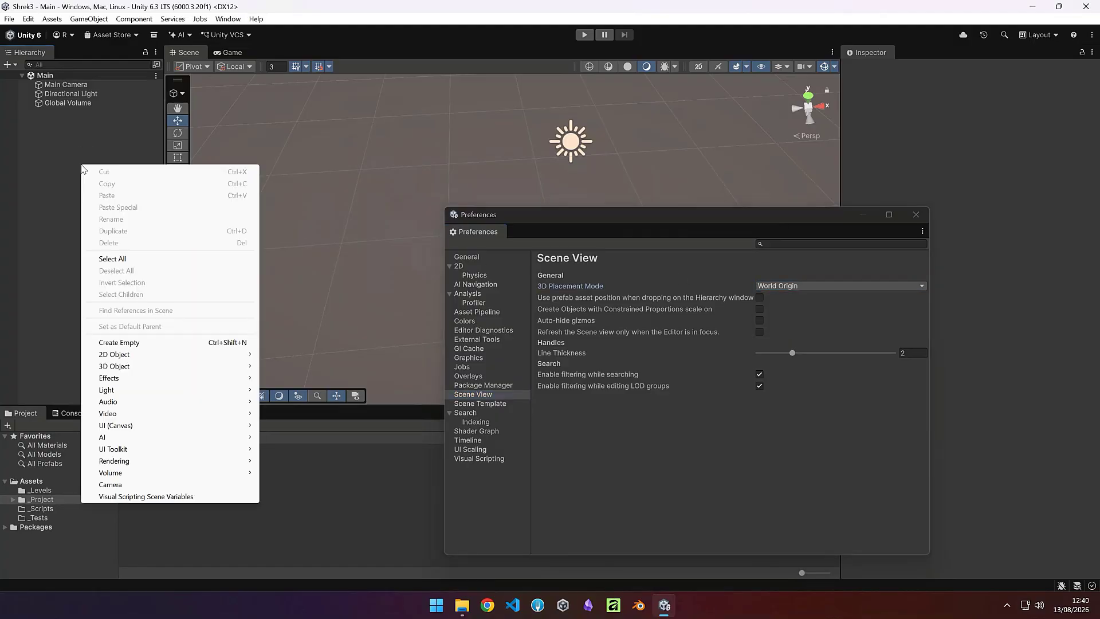
Create an empty GameObject in the Main scene and switch the tool handle position to Center and back to Pivot
right_click(83, 167)
left_click(129, 343)
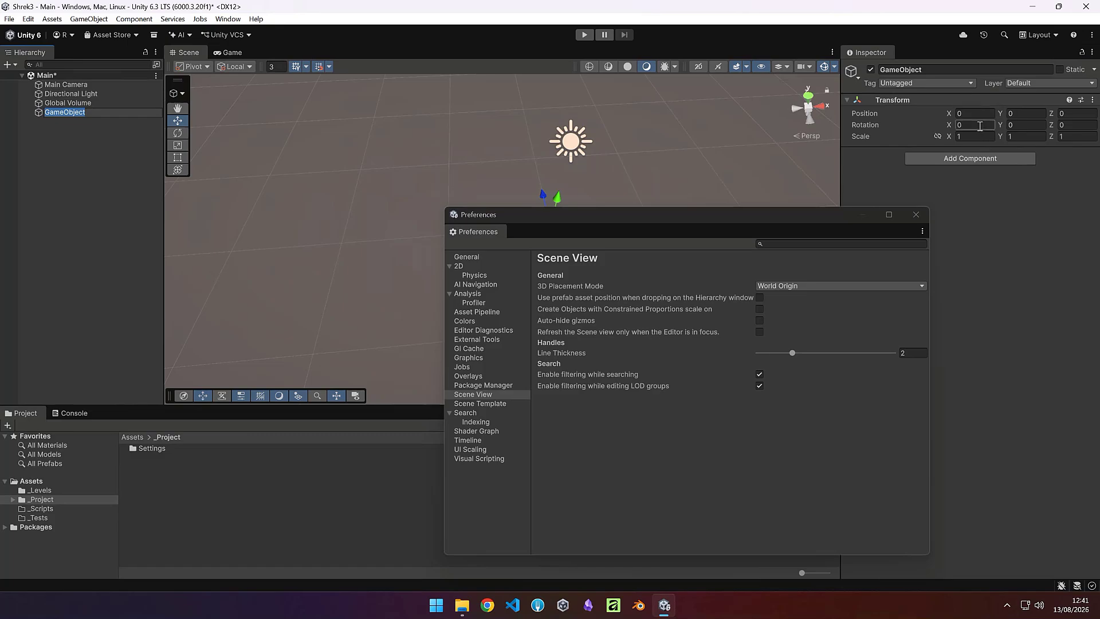
left_click(192, 67)
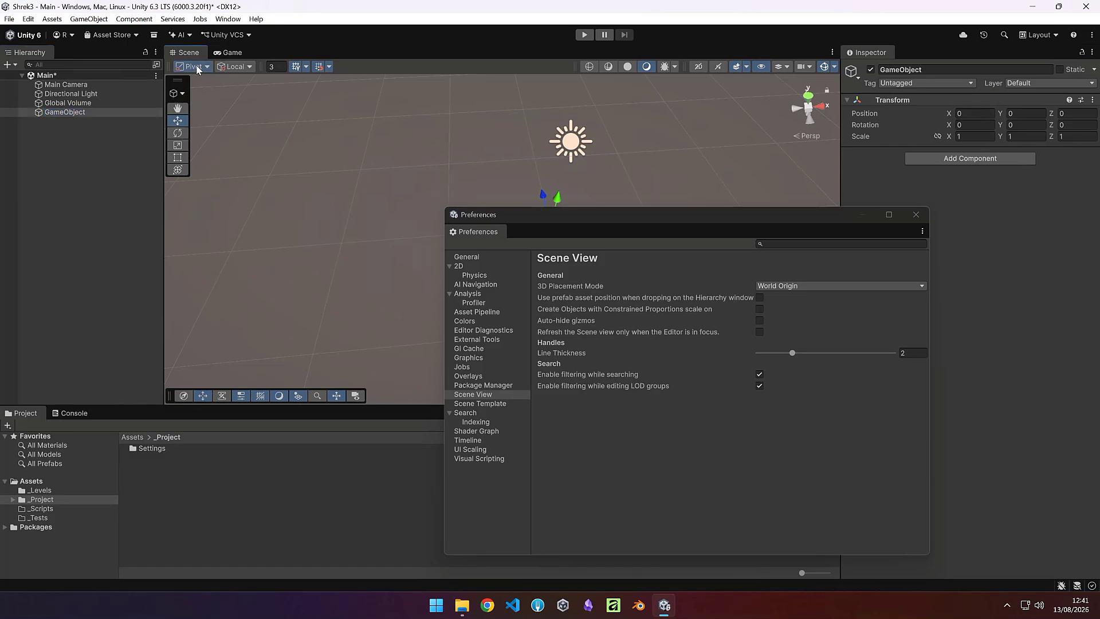
left_click(199, 80)
left_click(192, 66)
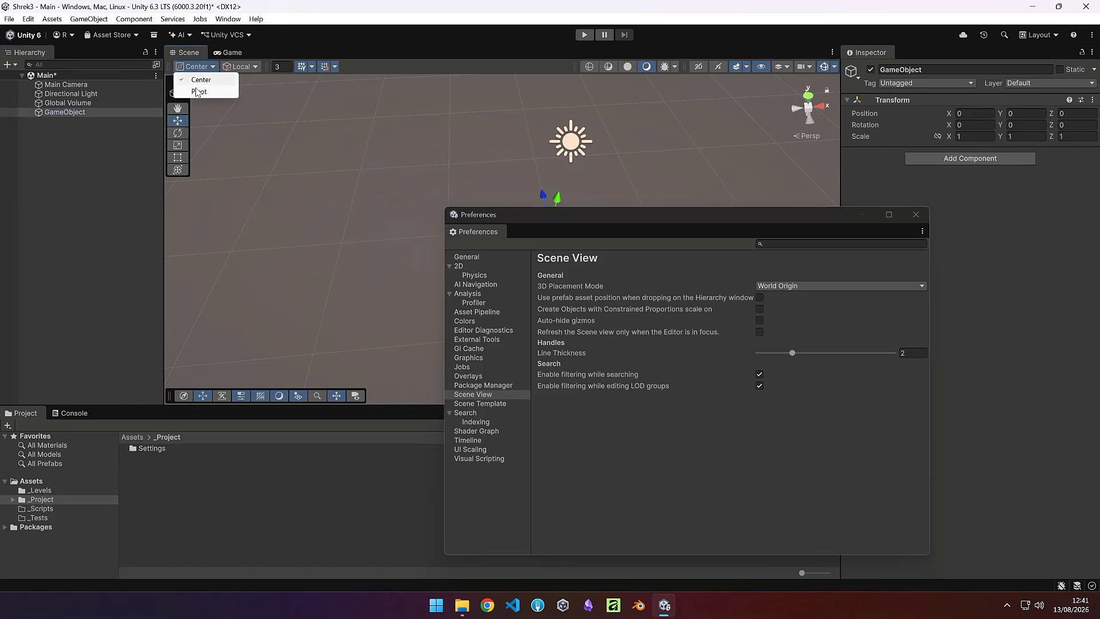
left_click(197, 92)
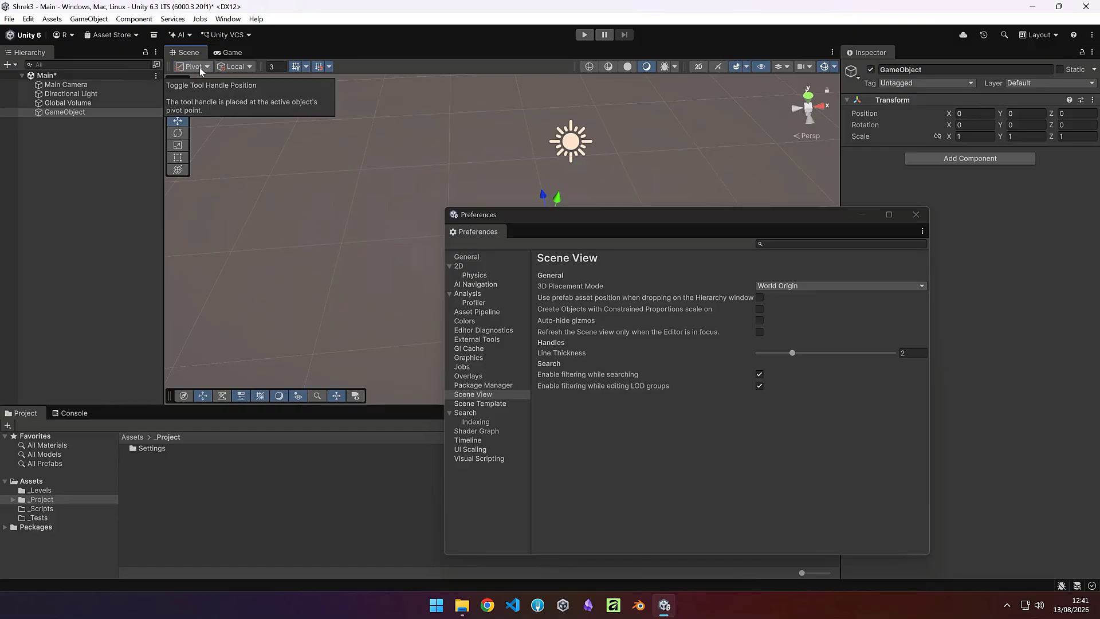
Delete the empty GameObject from the Main scene and close the Preferences window
left_click(72, 144)
left_click(67, 113)
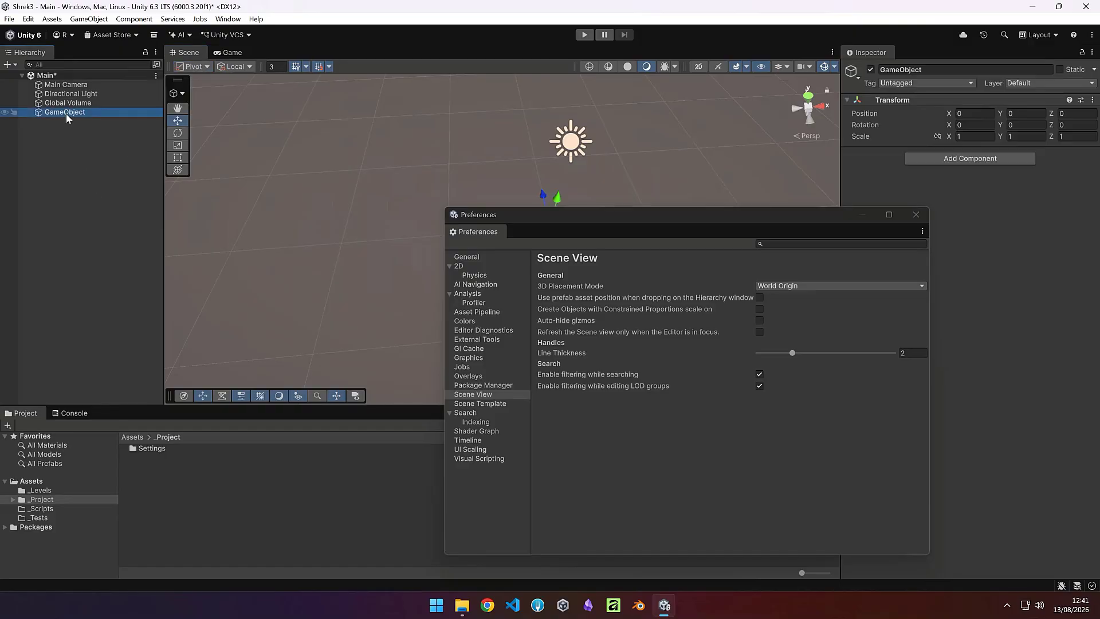
key("Delete")
left_click(915, 214)
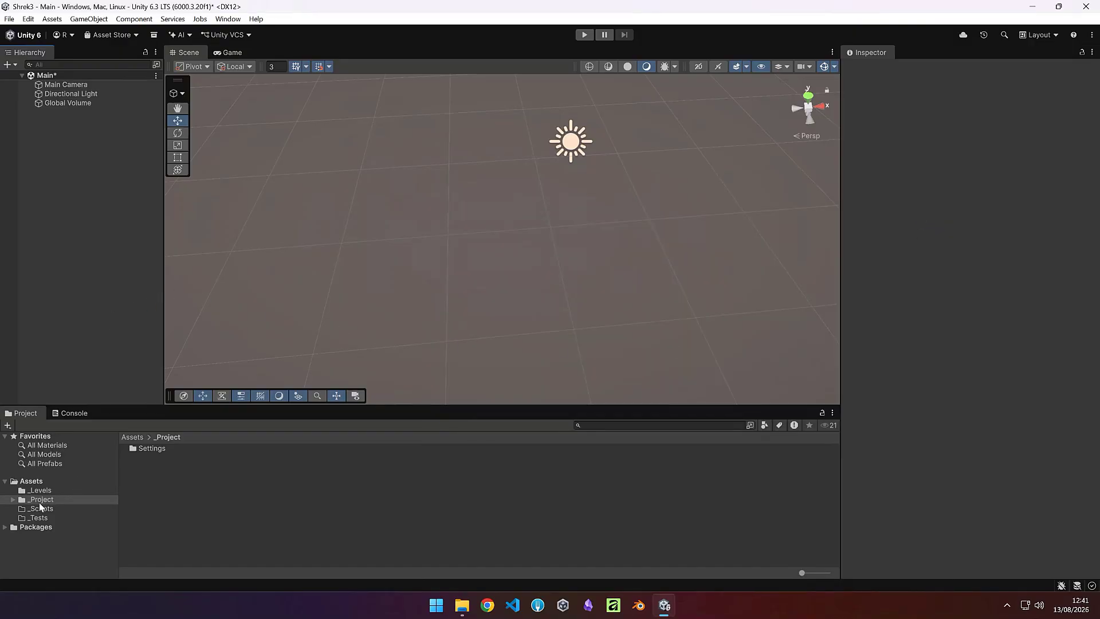
Create two folders named Models and Prefabs inside the _Project folder
left_click(12, 499)
key("ctrl+shift+n")
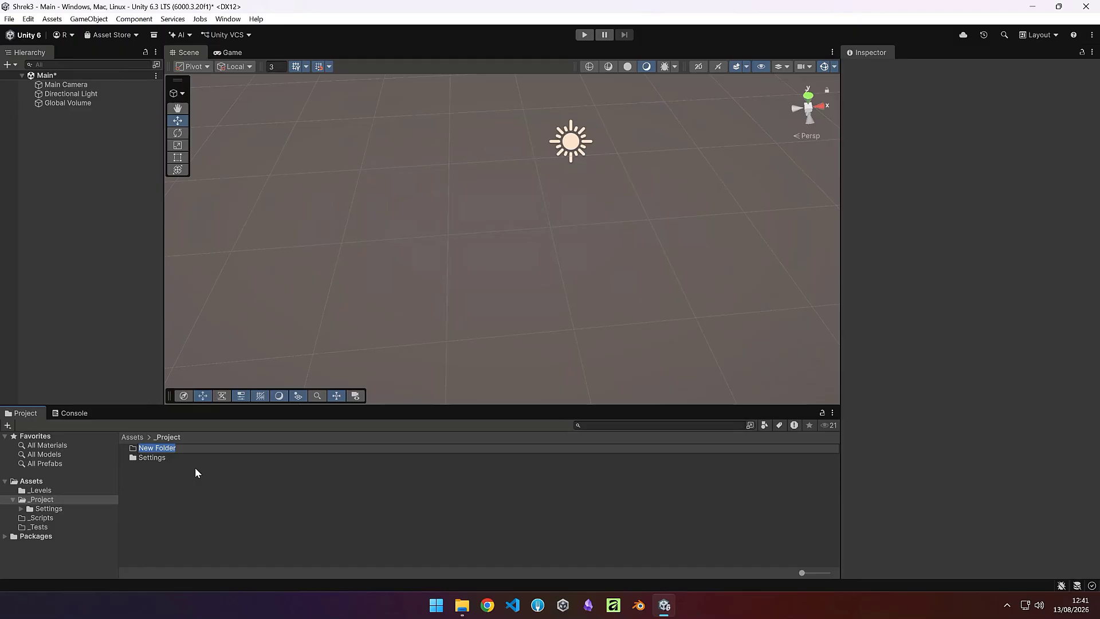
type("Models")
key("Return")
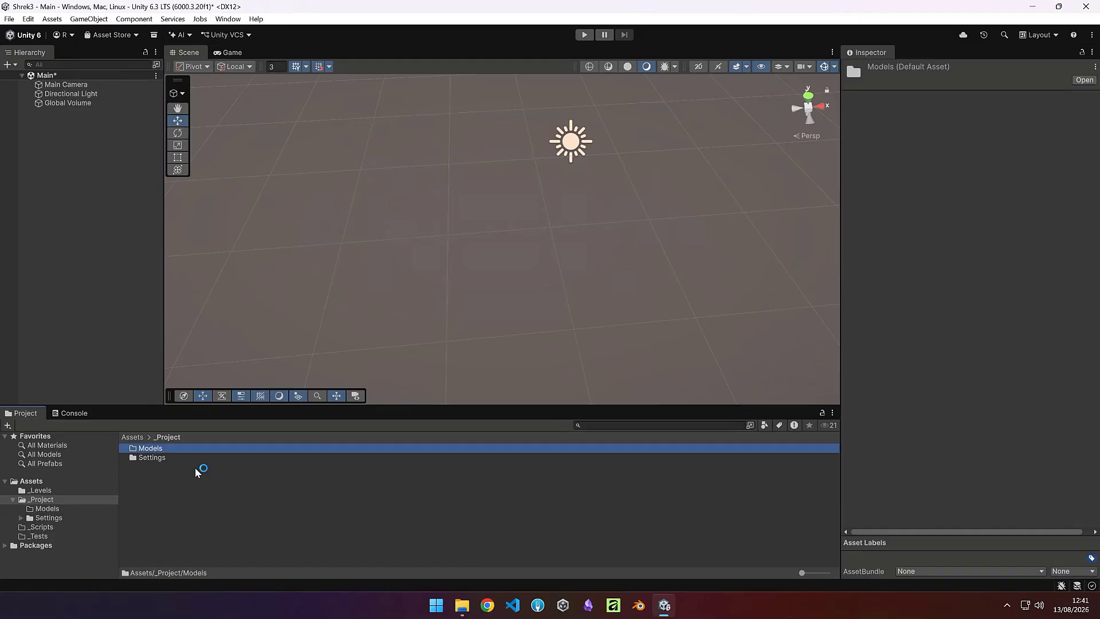
key("ctrl+shift+n")
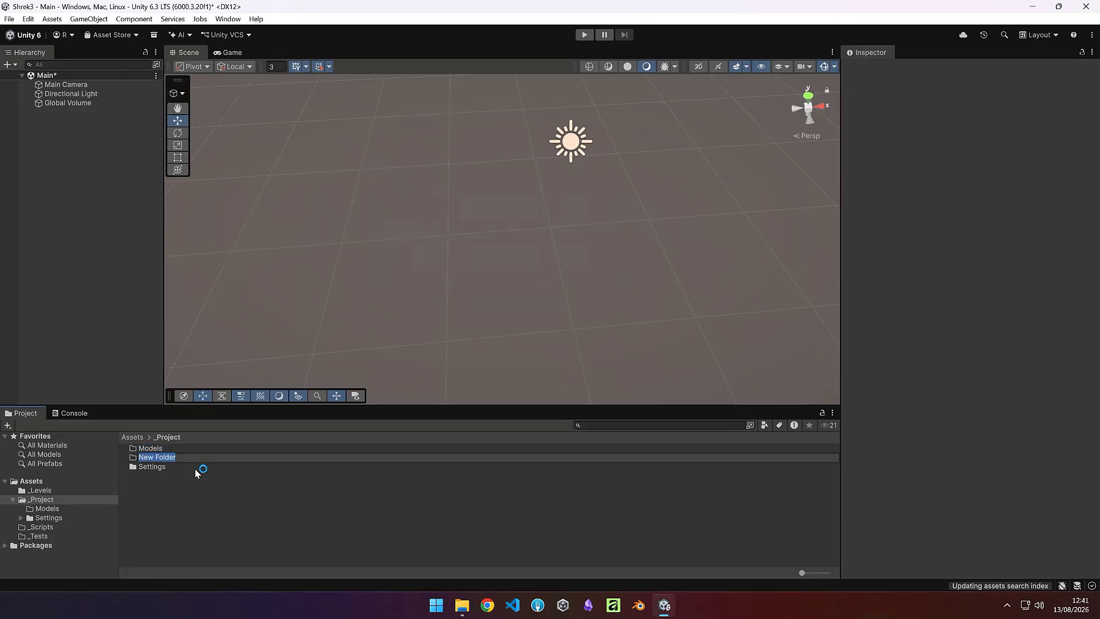
type("Prefabs")
key("Return")
Import Plane.fbx from the Downloads folder into the Models folder and add the Plane model to the Main scene
left_click(156, 449)
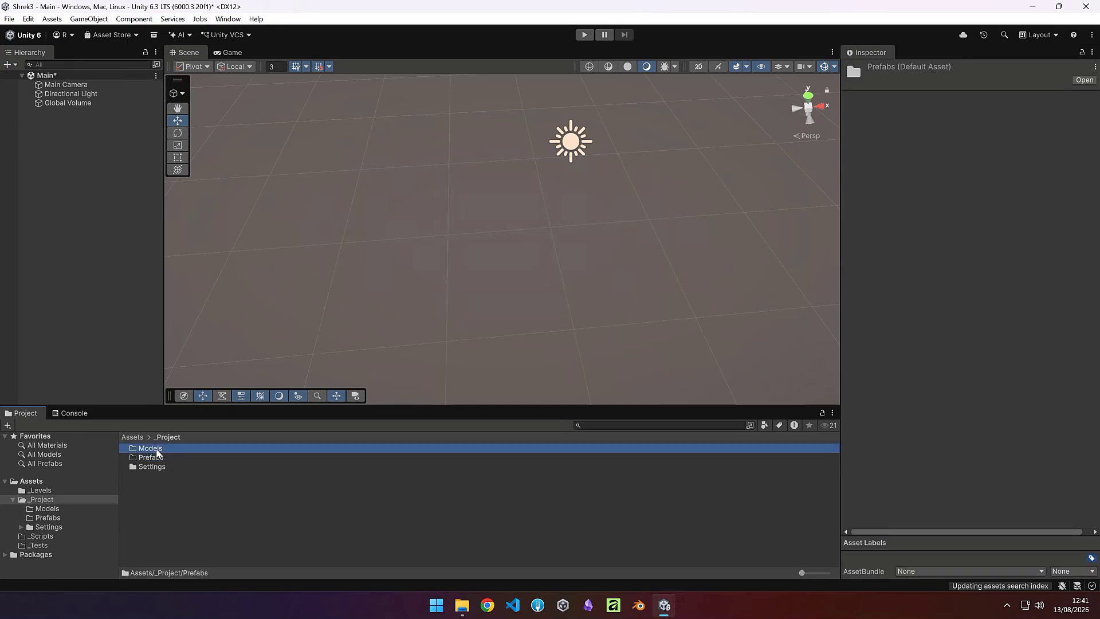
double_click(157, 449)
left_click(462, 605)
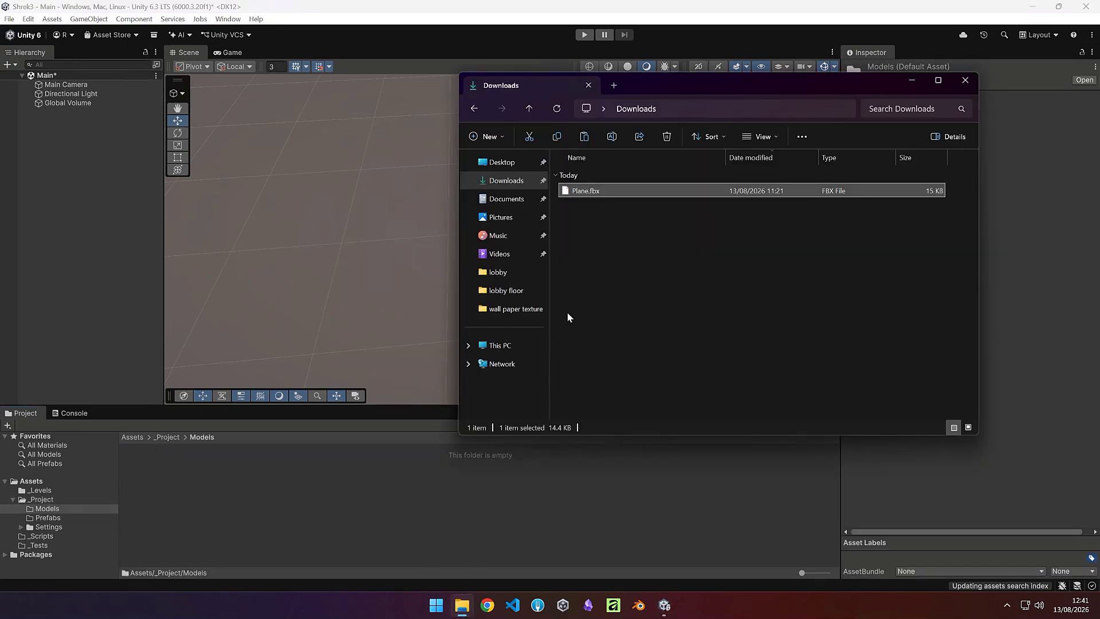
left_click_drag(590, 191, 176, 497)
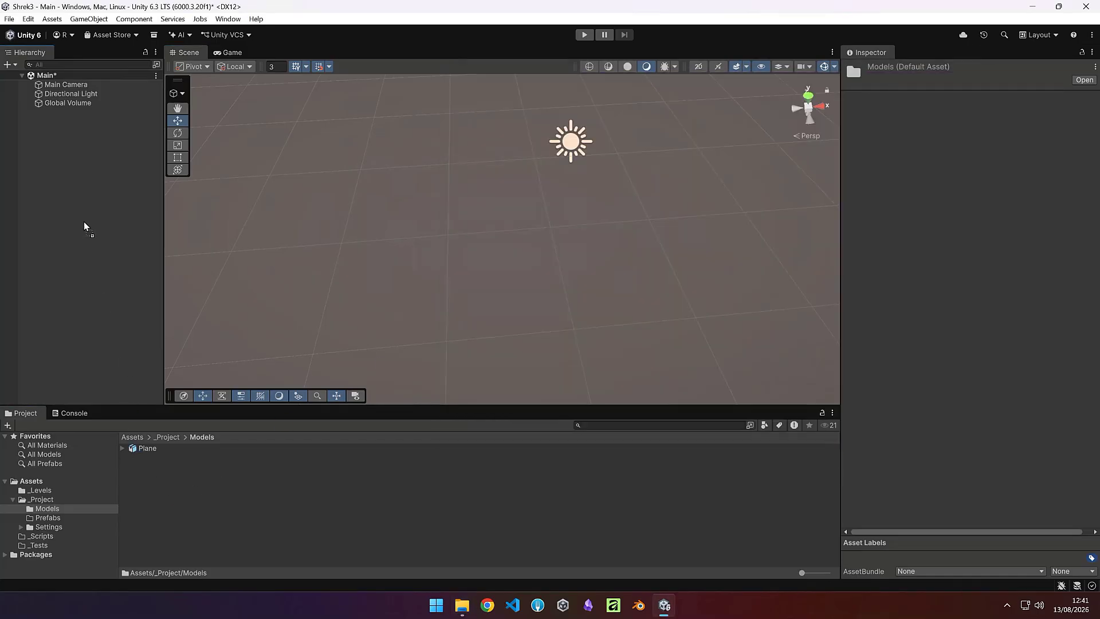
left_click_drag(83, 221, 77, 201)
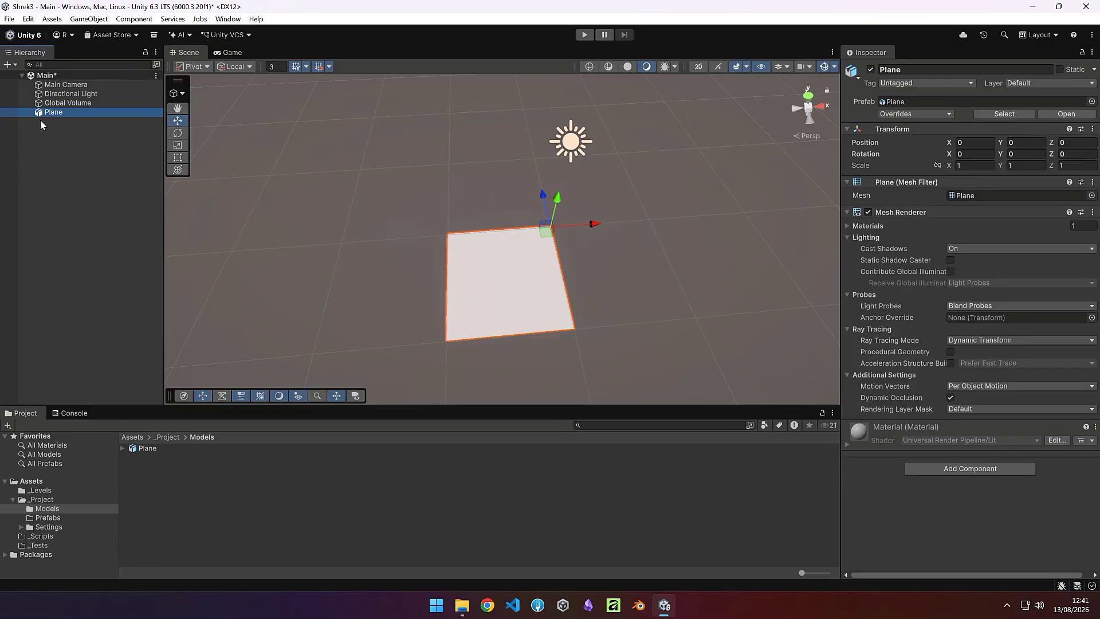
Rename the imported Plane model in the Models folder as "MS - Plane"
left_click(146, 449)
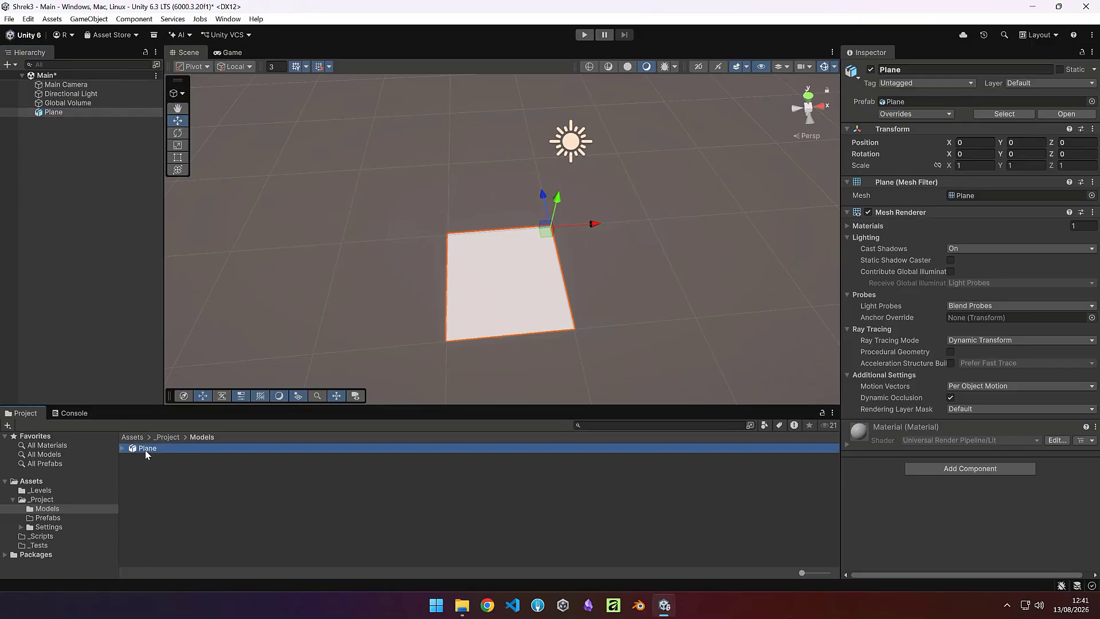
key("F2")
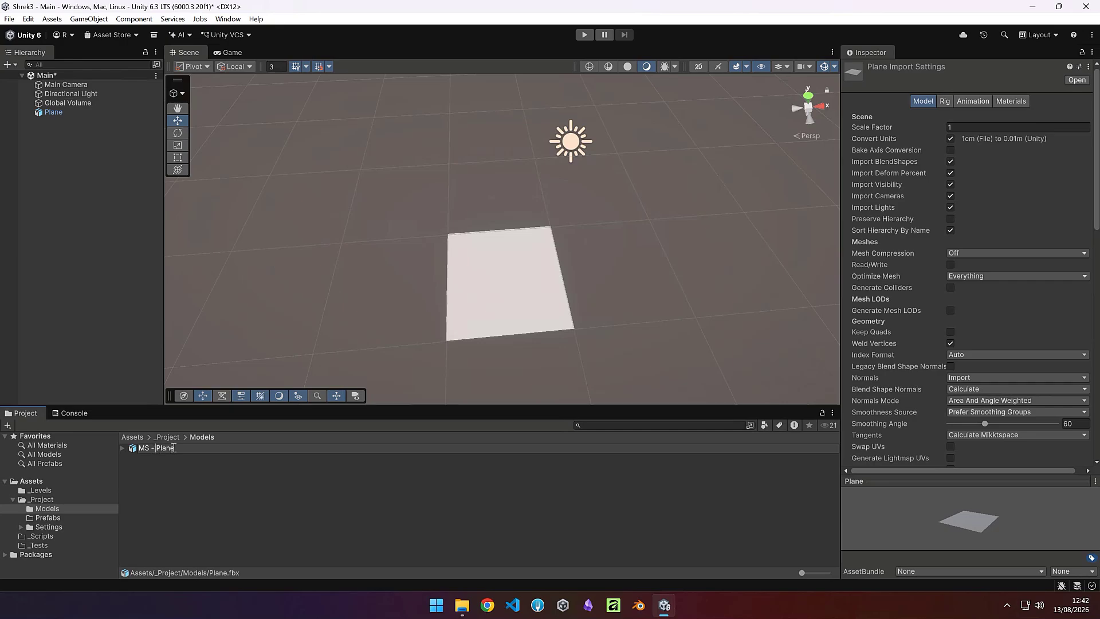
key("Return")
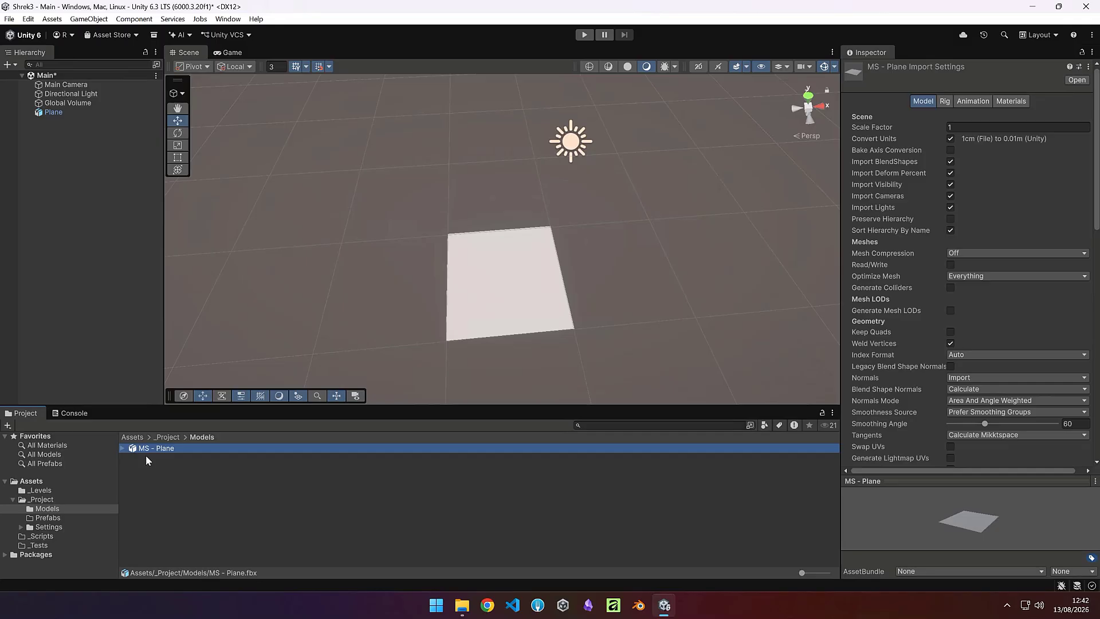
Open the lobby floor folder inside the desktop folder 004 and select the texture prompt 04.png
left_click(461, 605)
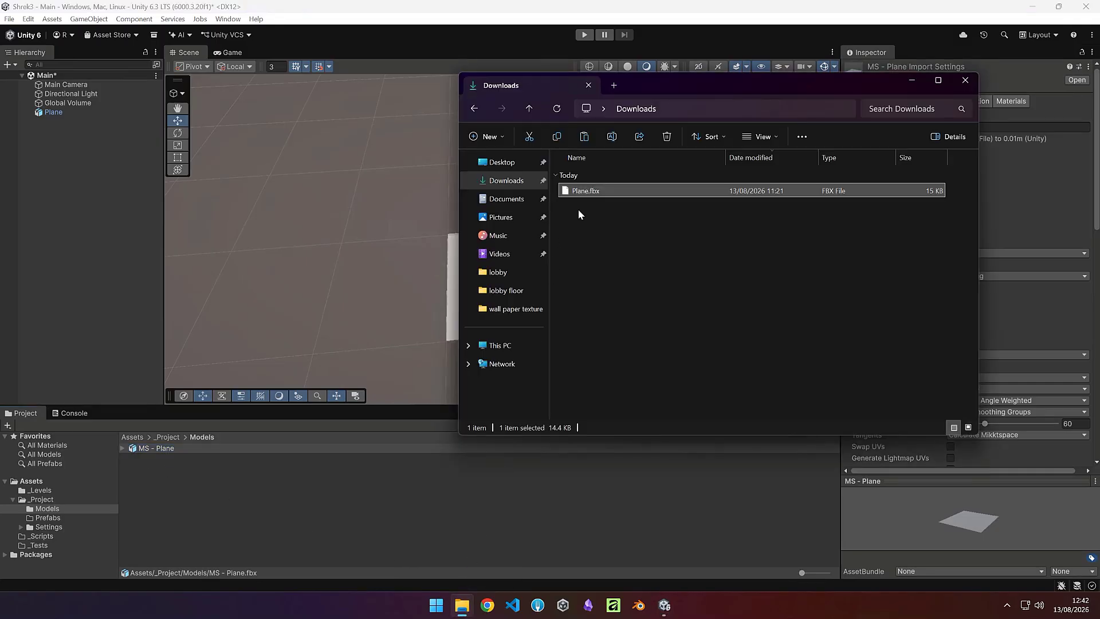
left_click(1033, 7)
double_click(22, 146)
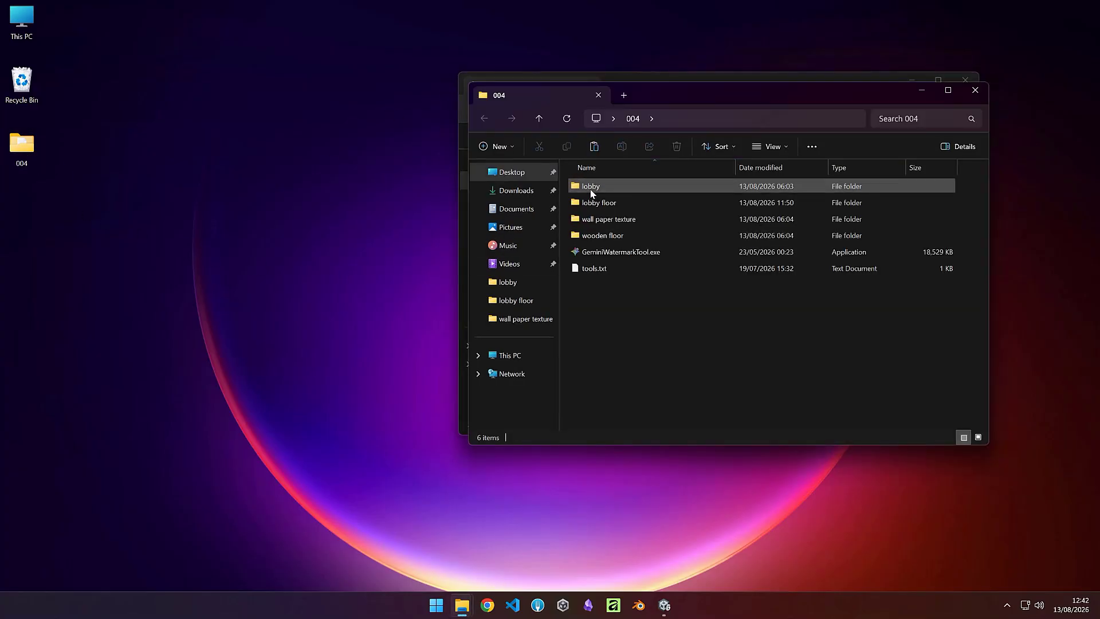
double_click(598, 202)
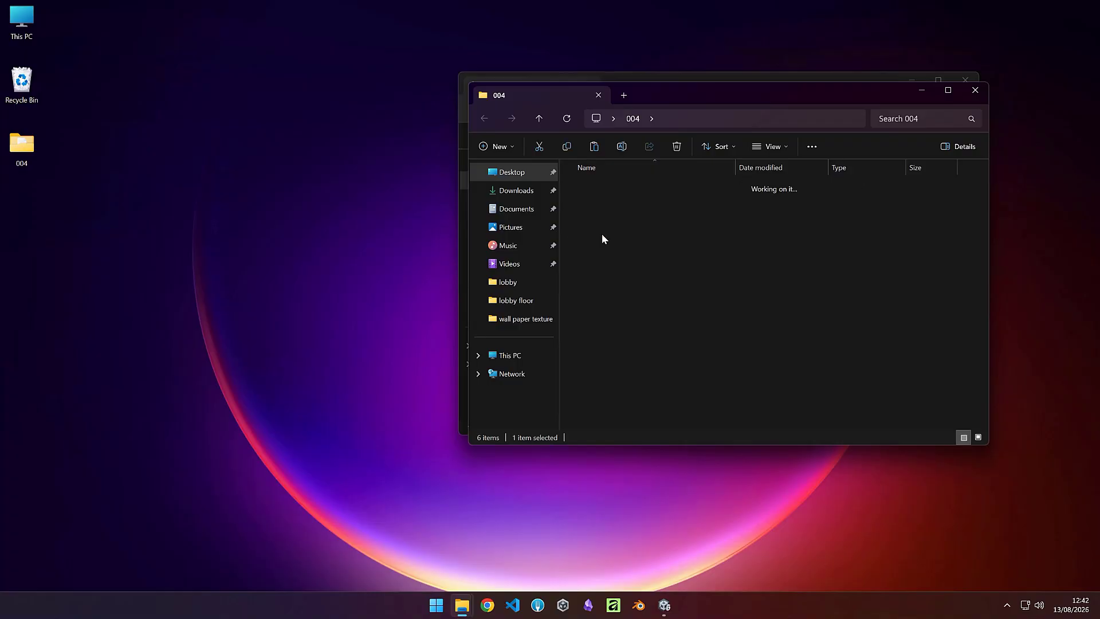
left_click(886, 277)
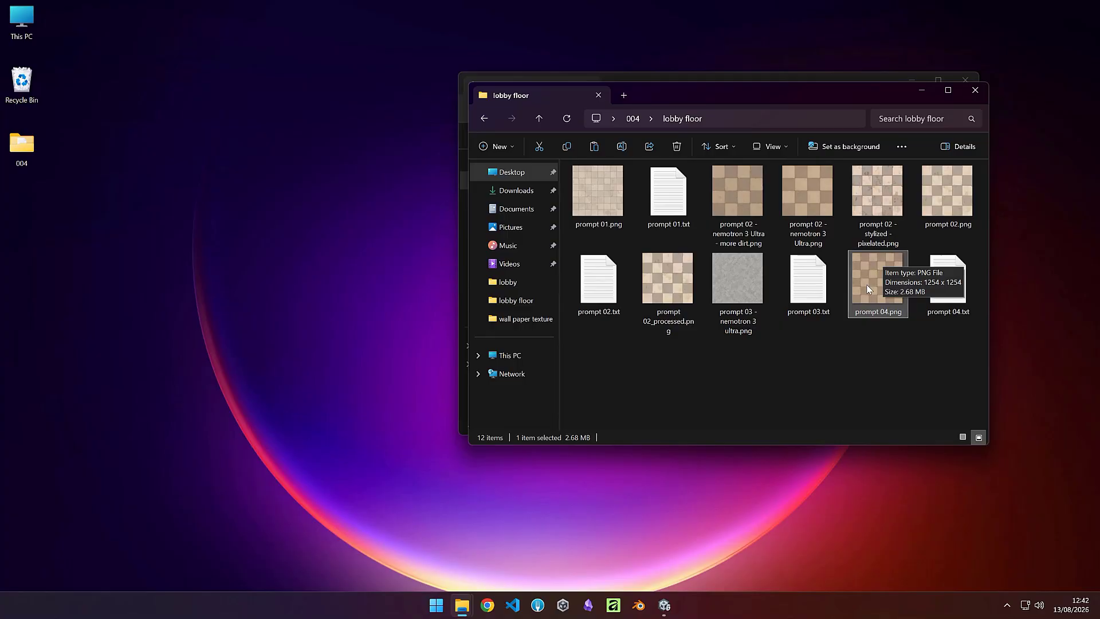
Switch to Affinity, create a 1024 × 1024 px document from the 1K Unity preset, and place prompt 04.png from the lobby floor folder in it
left_click(614, 606)
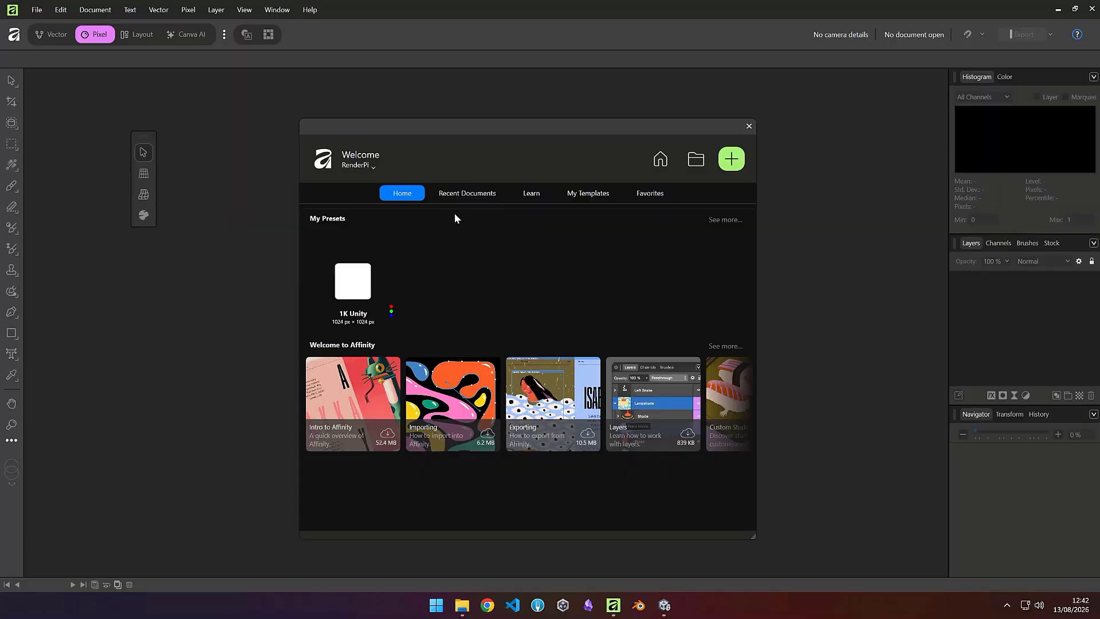
left_click(352, 293)
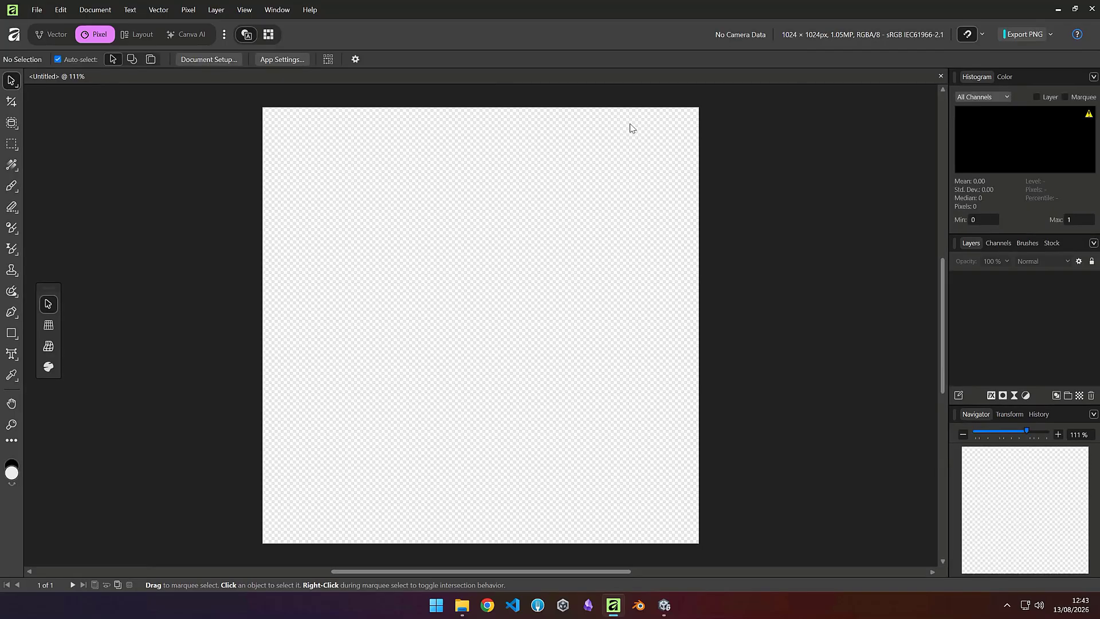
left_click(462, 605)
left_click_drag(872, 287, 399, 301)
scroll(368, 306, "down", 5)
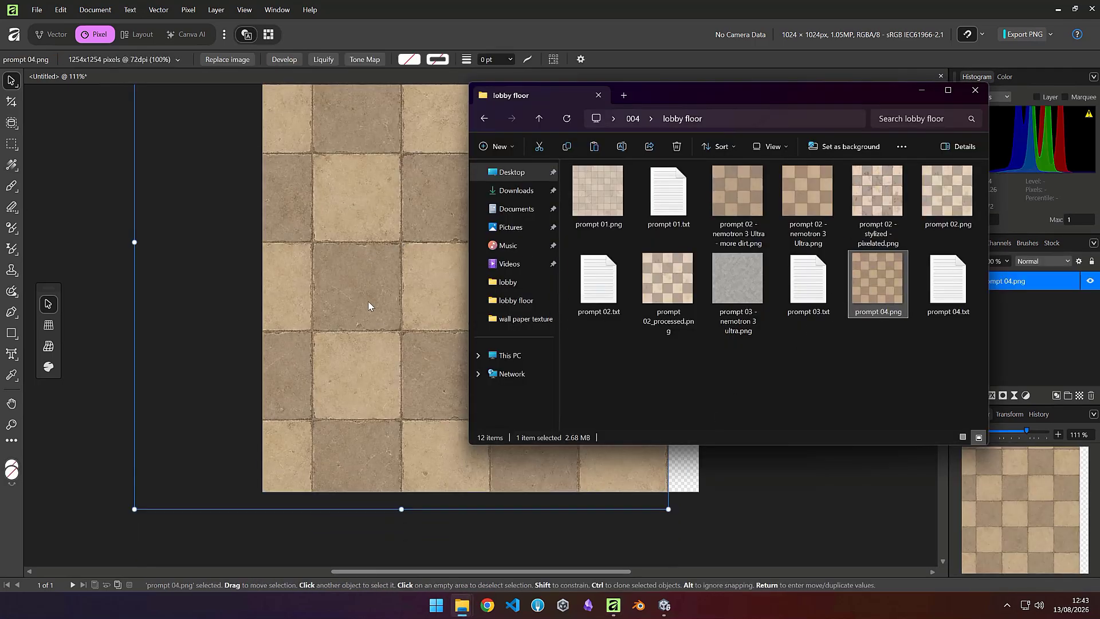
scroll(378, 301, "down", 6, "ctrl")
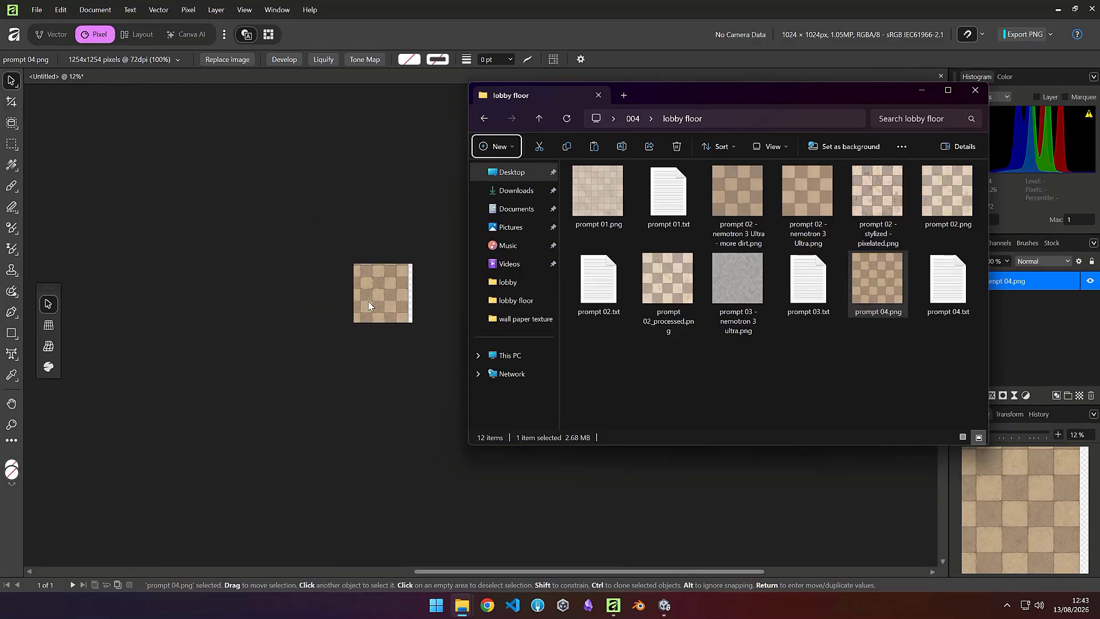
scroll(378, 300, "up", 4, "ctrl")
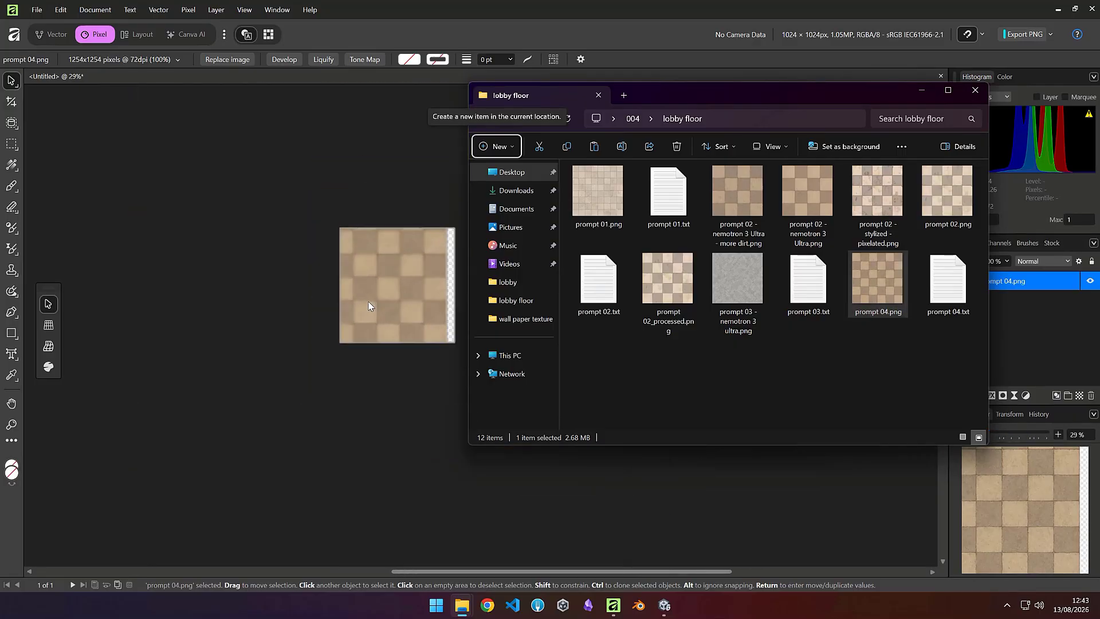
left_click(974, 91)
Align the placed prompt 04.png image with the canvas's top-left corner and scale it down to fit the 1024 × 1024 px canvas exactly
left_click_drag(347, 233, 413, 272)
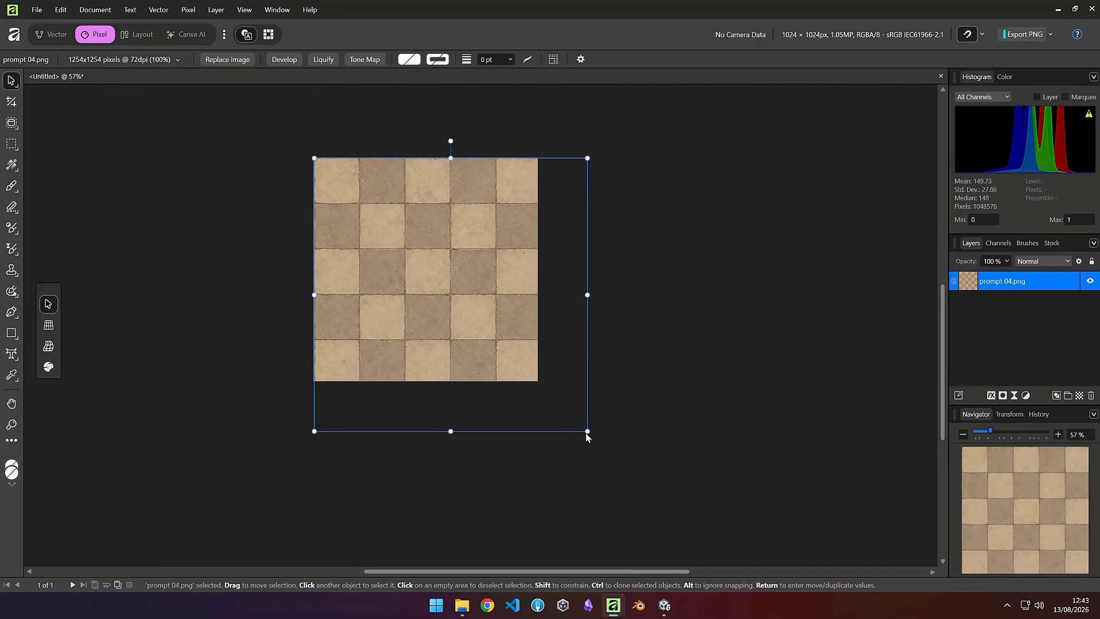
left_click_drag(587, 431, 537, 382)
left_click(503, 436)
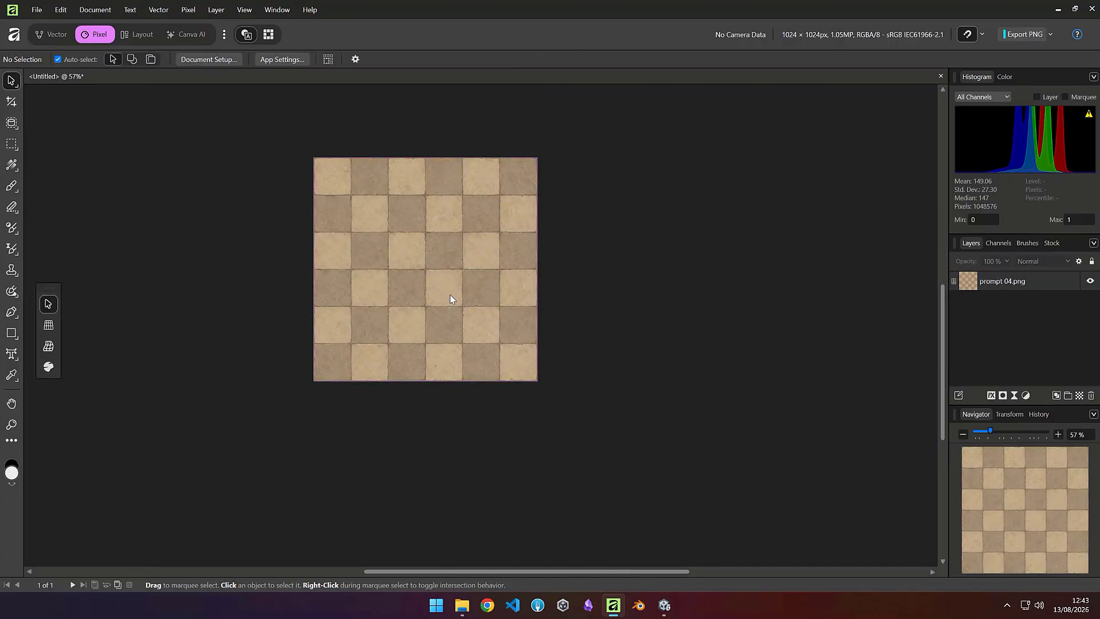
scroll(448, 308, "up", 1)
scroll(451, 347, "up", 3, "ctrl")
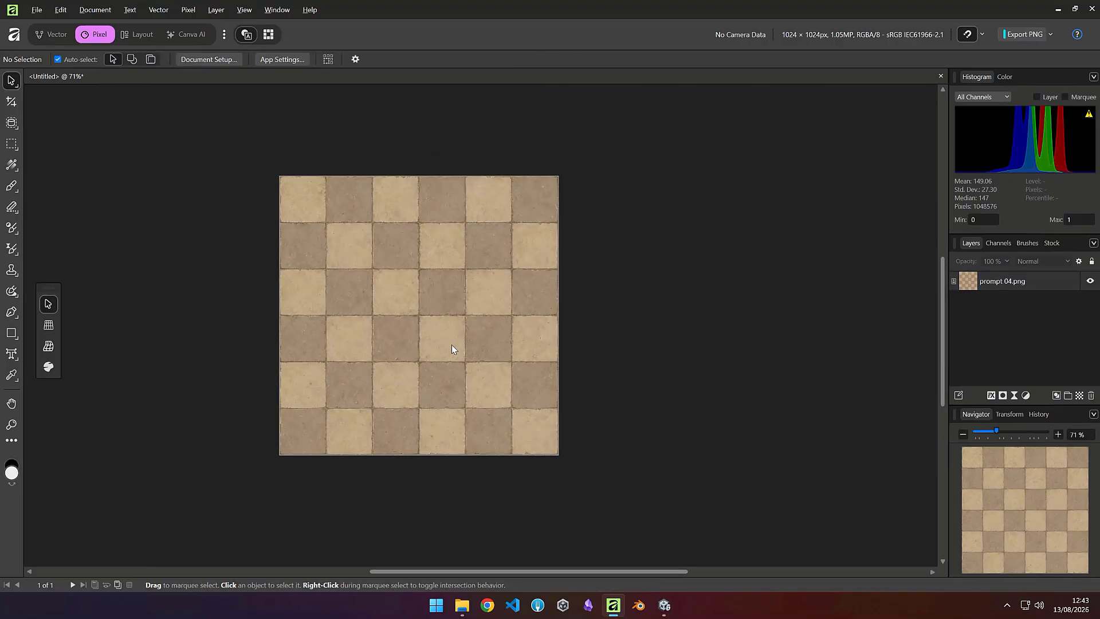
scroll(452, 345, "down", 1, "ctrl")
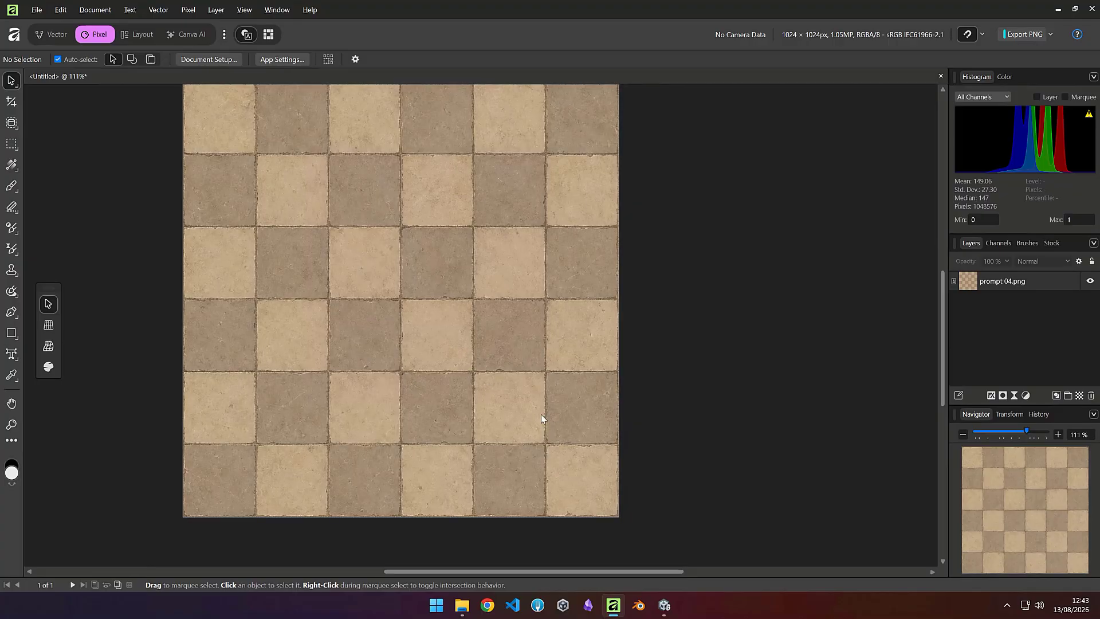
left_click(388, 315)
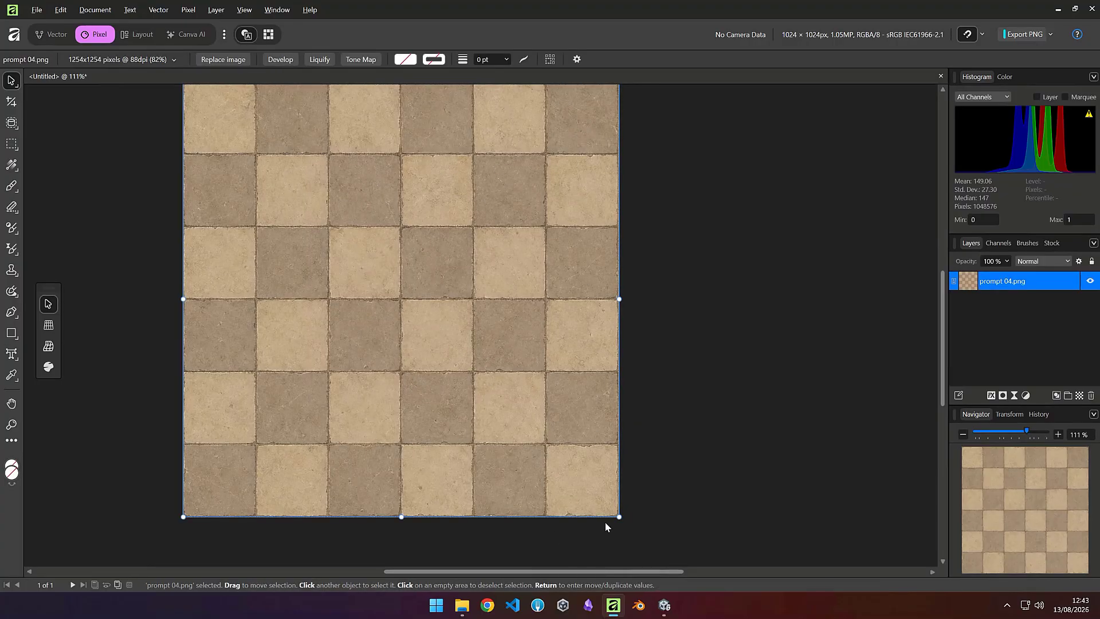
left_click_drag(616, 517, 618, 518)
key("ctrl+d")
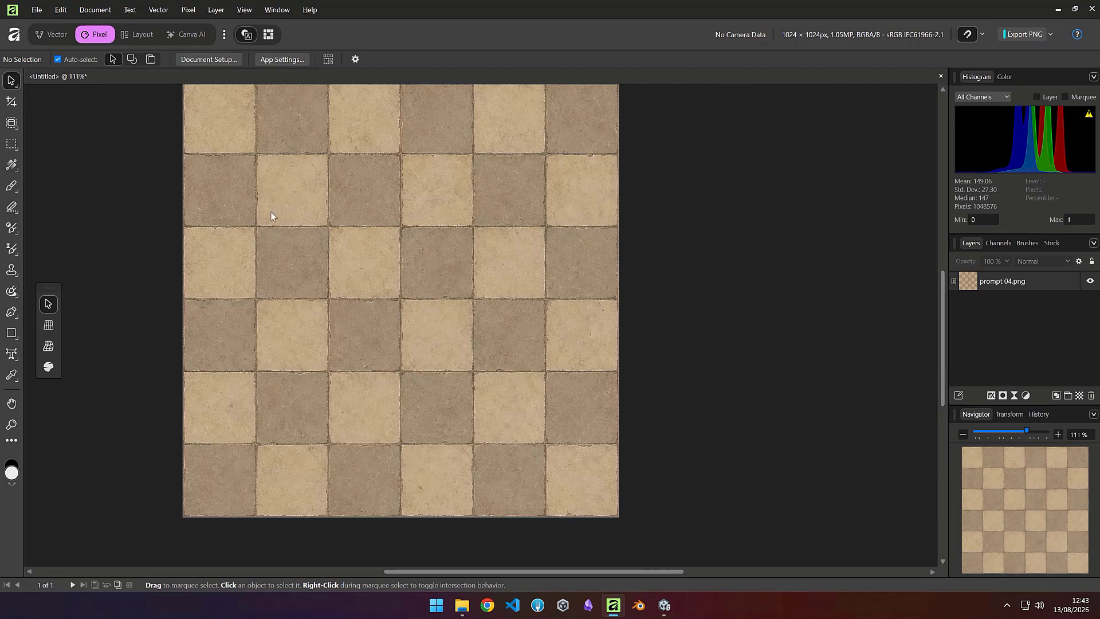
Start exporting the whole document as a PNG at 1024 × 1024 px
left_click(33, 11)
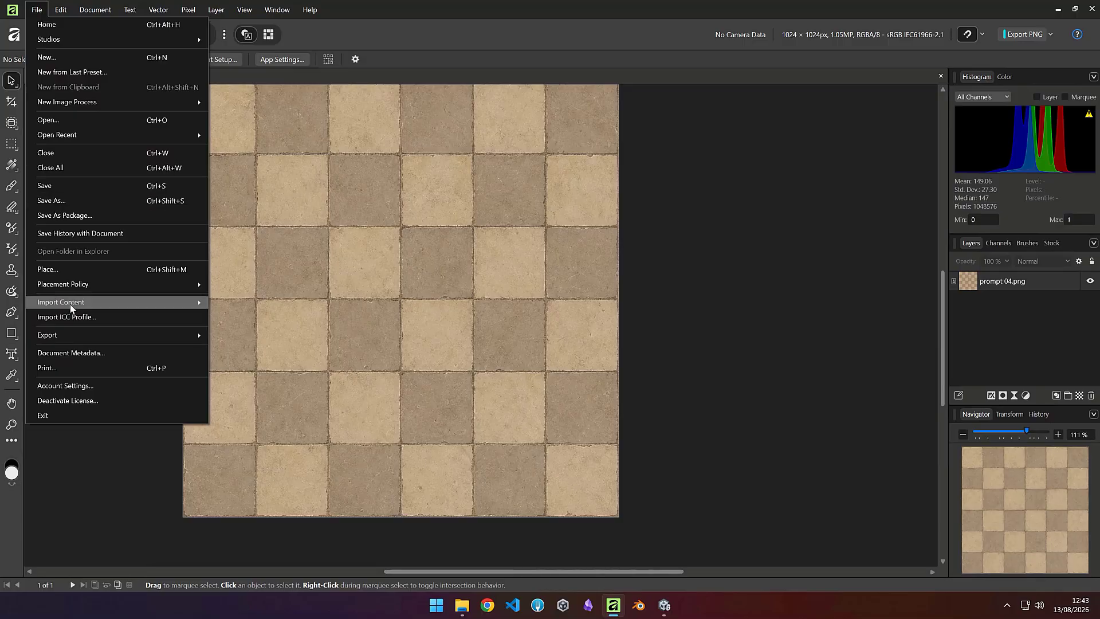
mouse_move(68, 335)
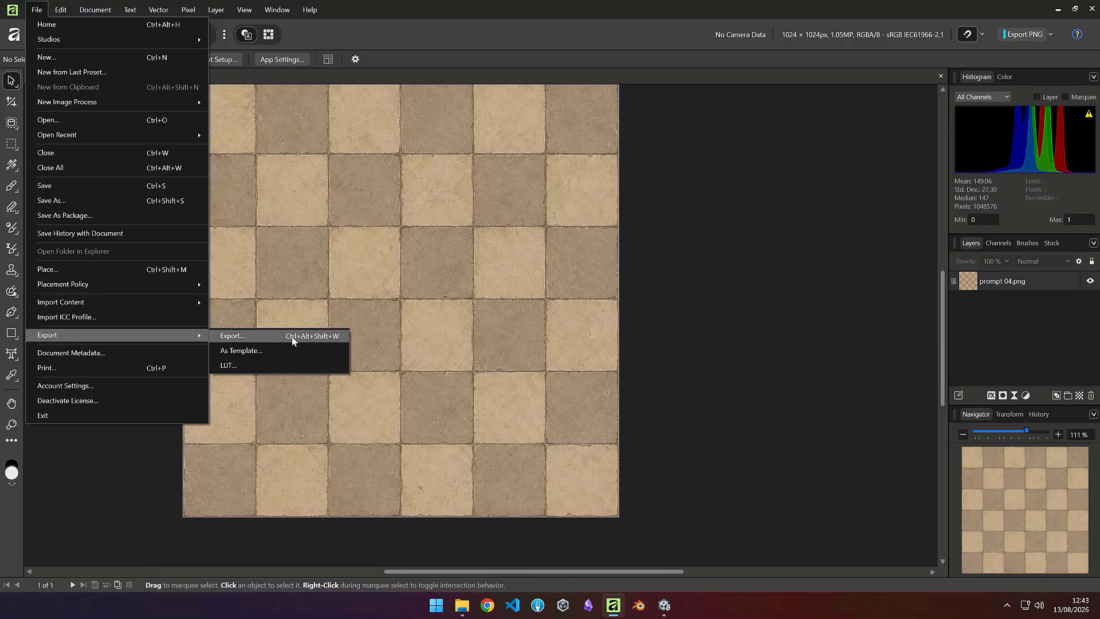
left_click(235, 336)
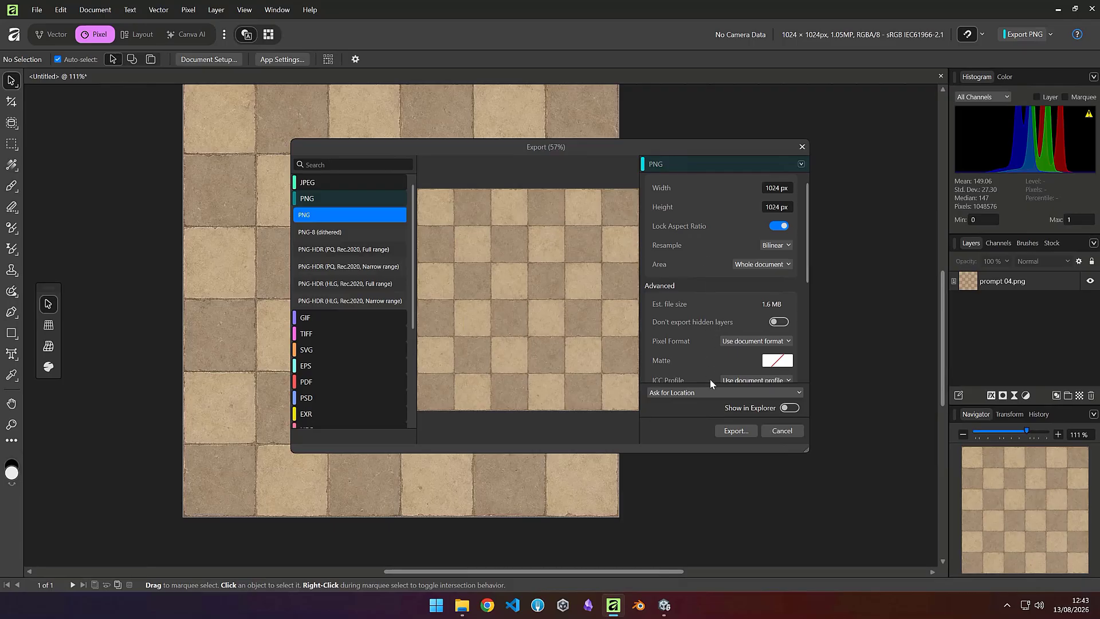
left_click(737, 431)
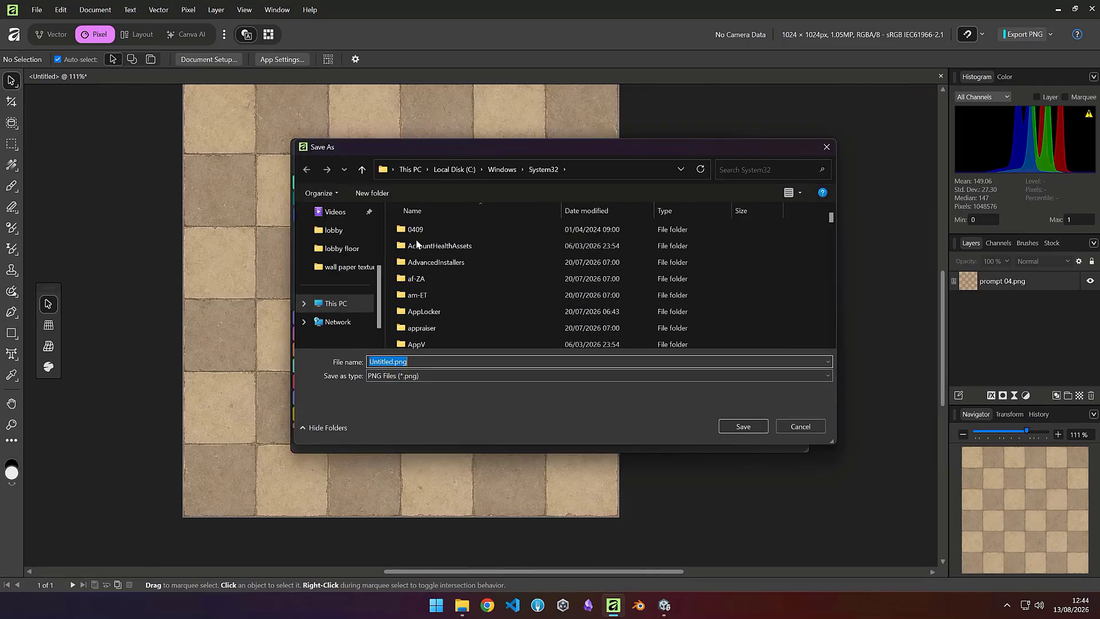
Save the exported image as "prompt 04- 1k.png" in the lobby floor folder inside the desktop folder 004
scroll(327, 279, "up", 3)
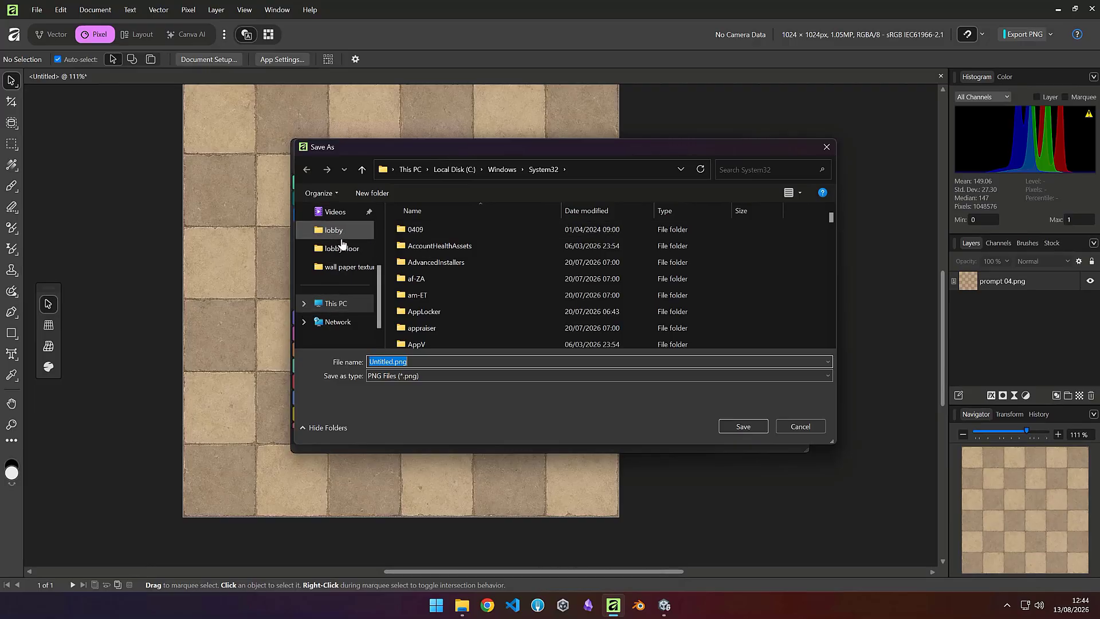
left_click(332, 215)
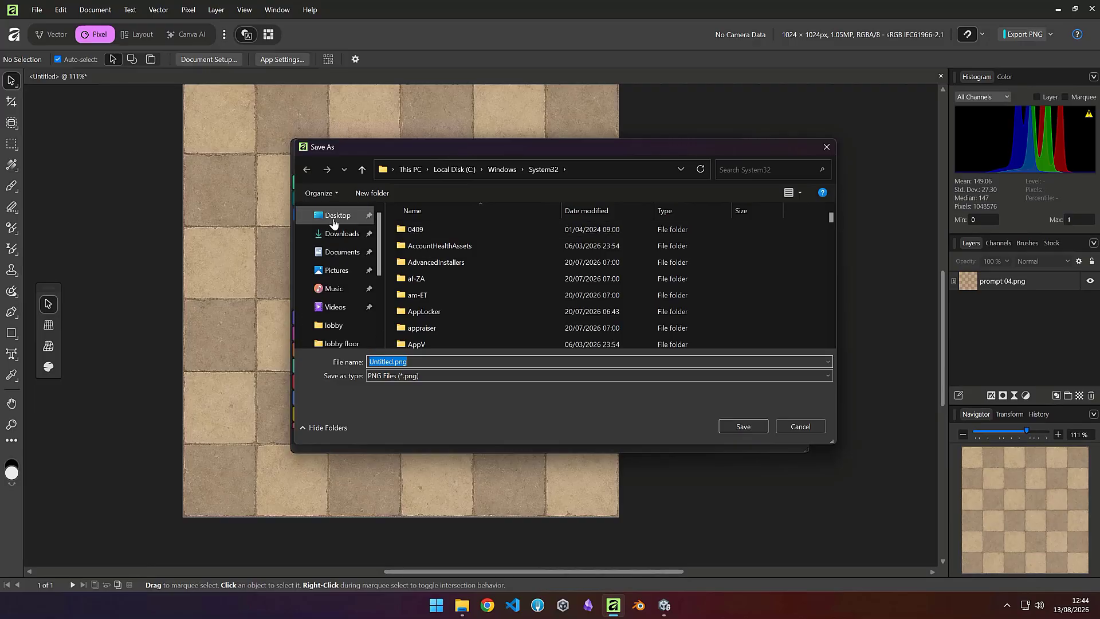
double_click(415, 230)
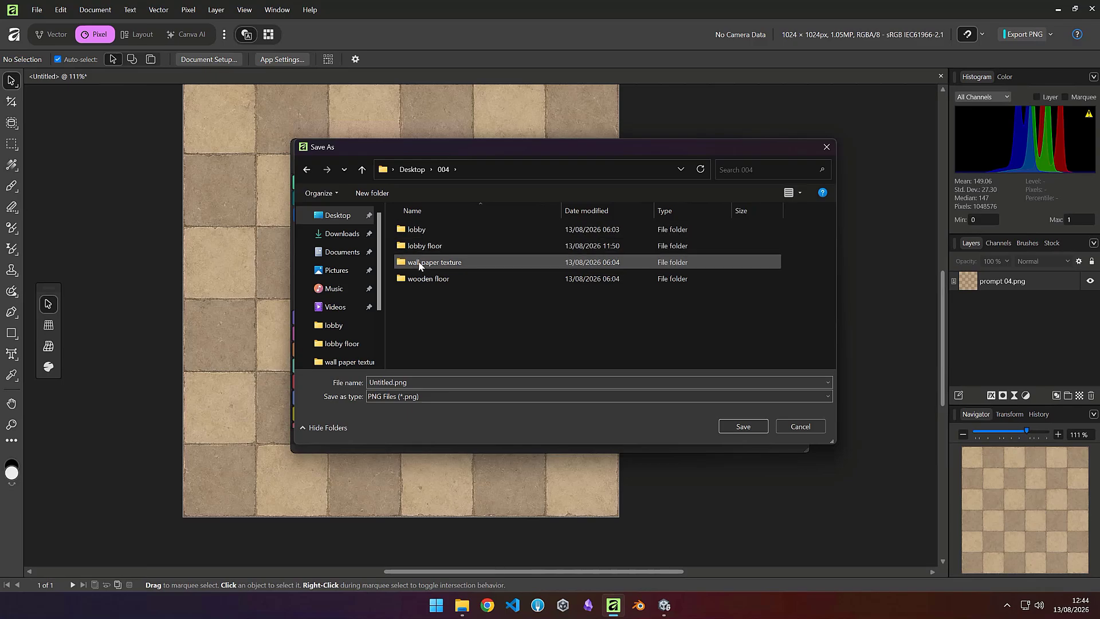
double_click(421, 246)
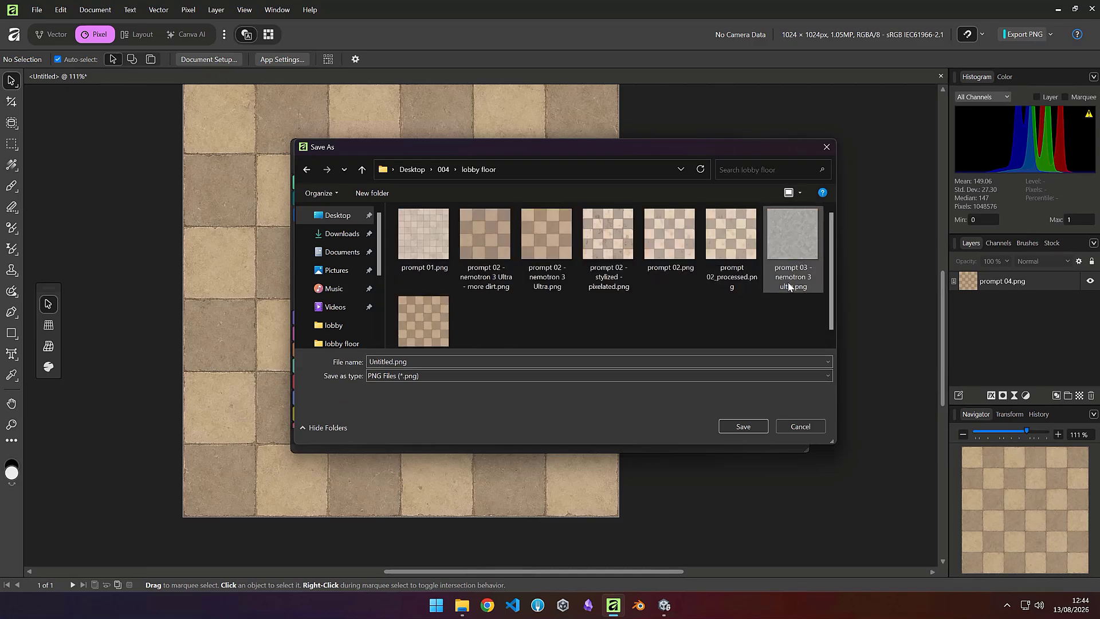
left_click(435, 325)
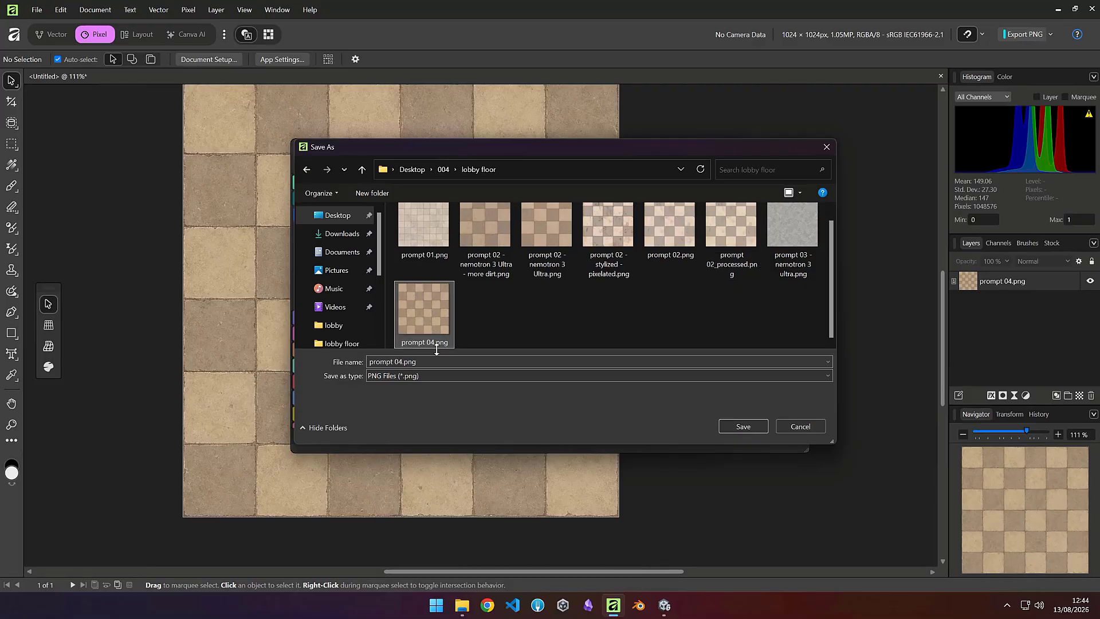
left_click(396, 361)
left_click(403, 362)
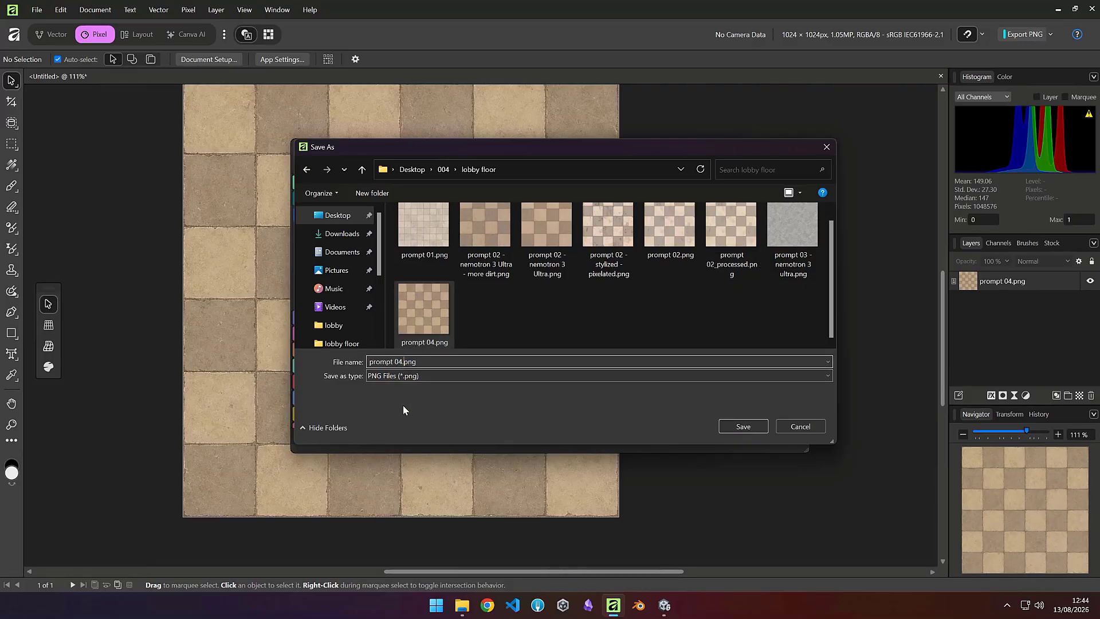
type("- 1k")
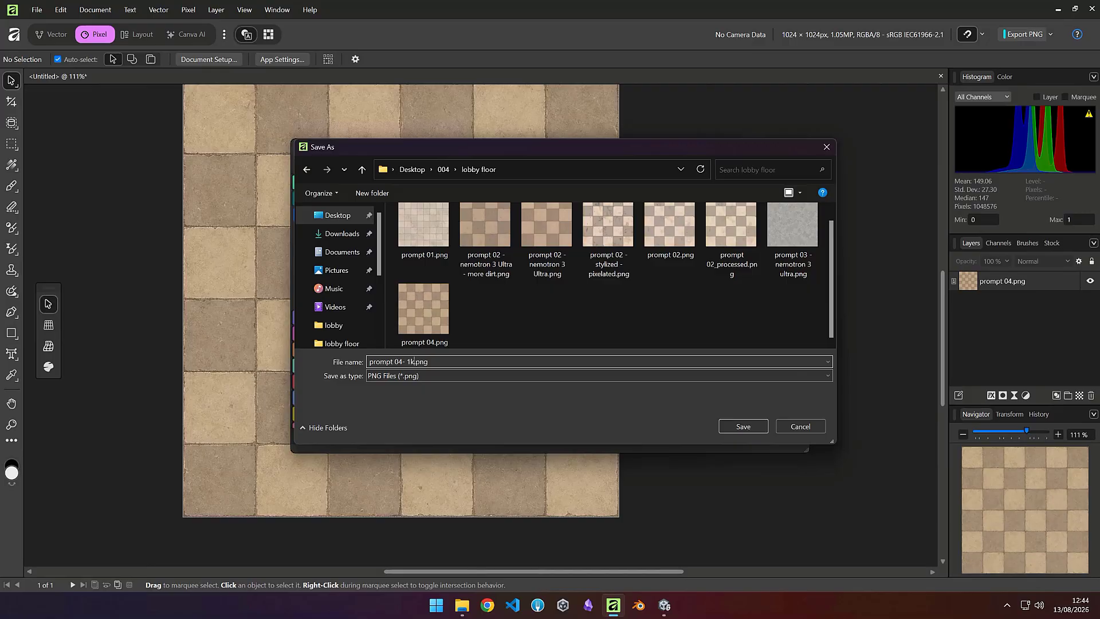
key("Return")
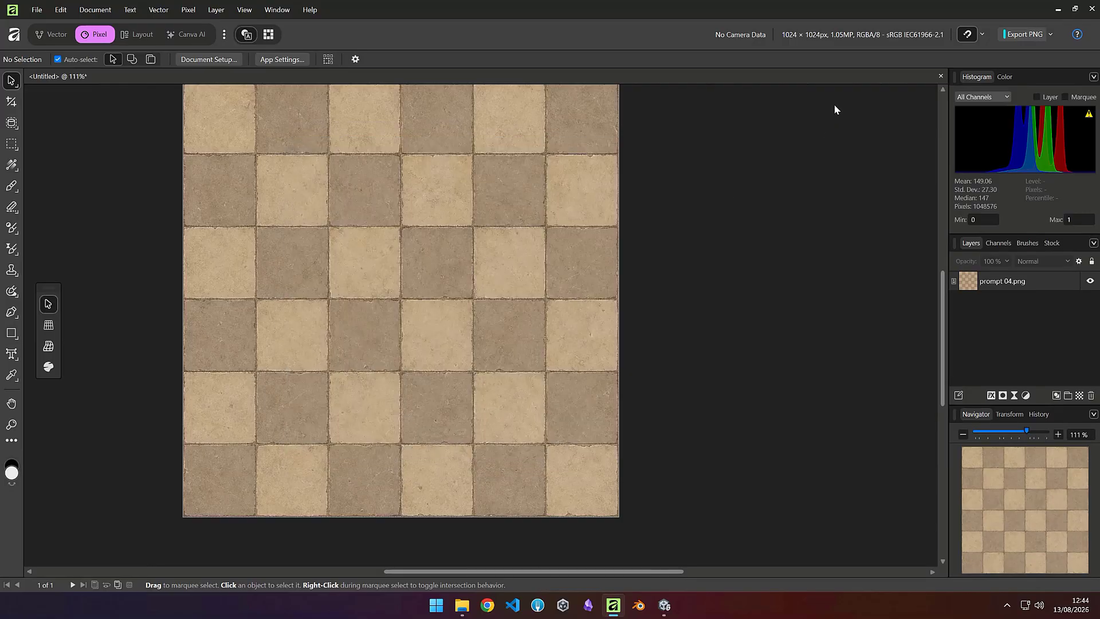
Close Affinity without keeping the untitled document and switch back to the Unity project
left_click(1091, 8)
left_click(545, 311)
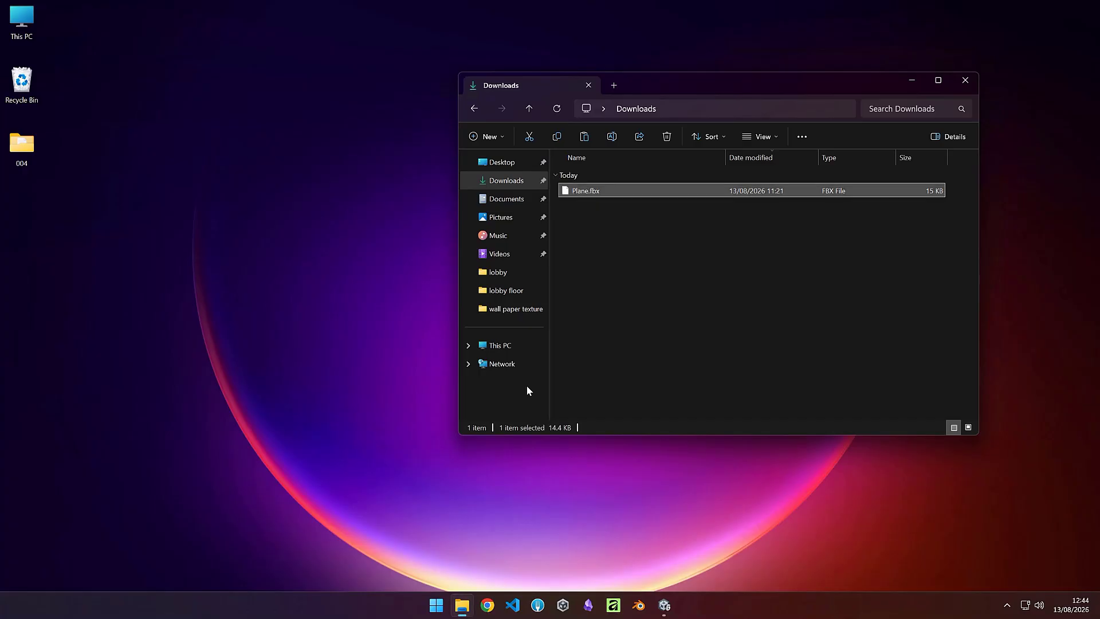
left_click(664, 605)
Import "prompt 04- 1k.png" from the lobby floor folder inside the desktop folder 004 into the Unity project's Models folder
left_click(462, 607)
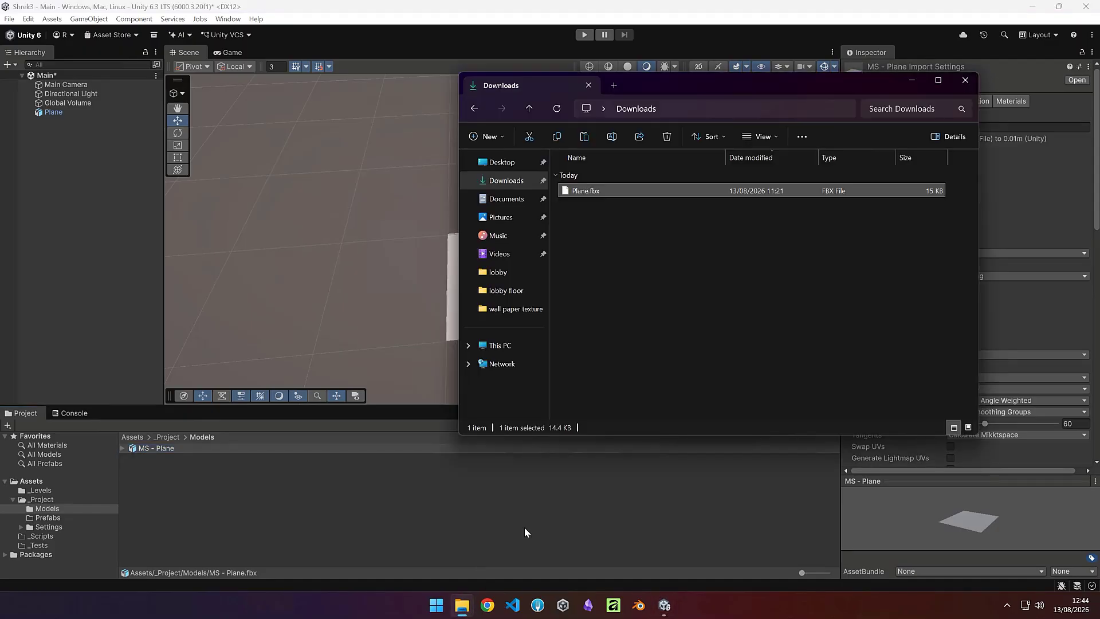
left_click(614, 86)
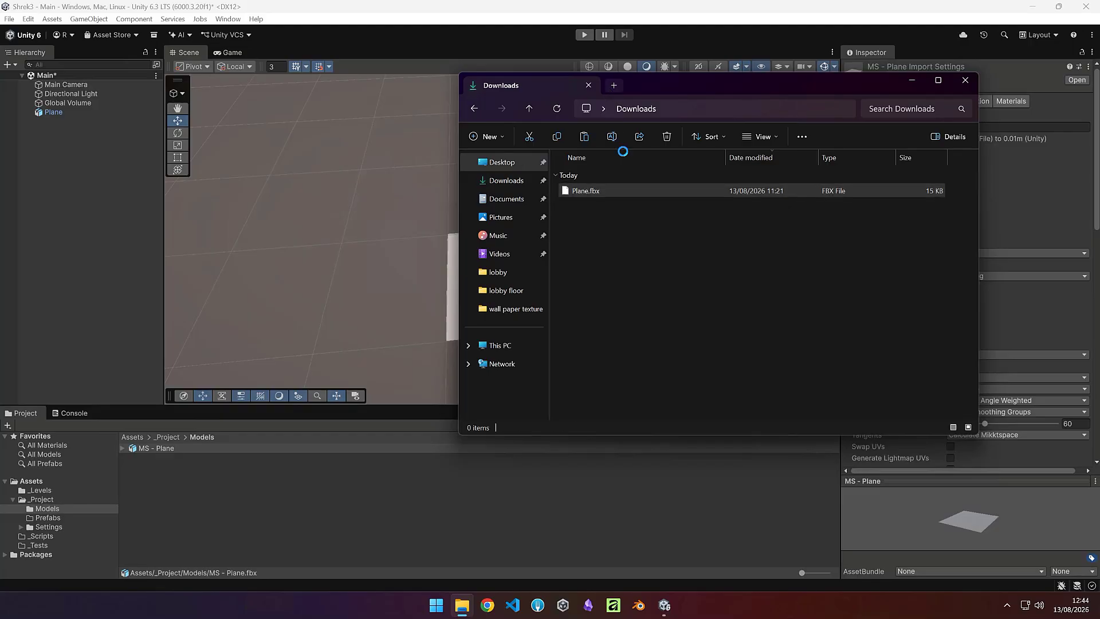
double_click(655, 187)
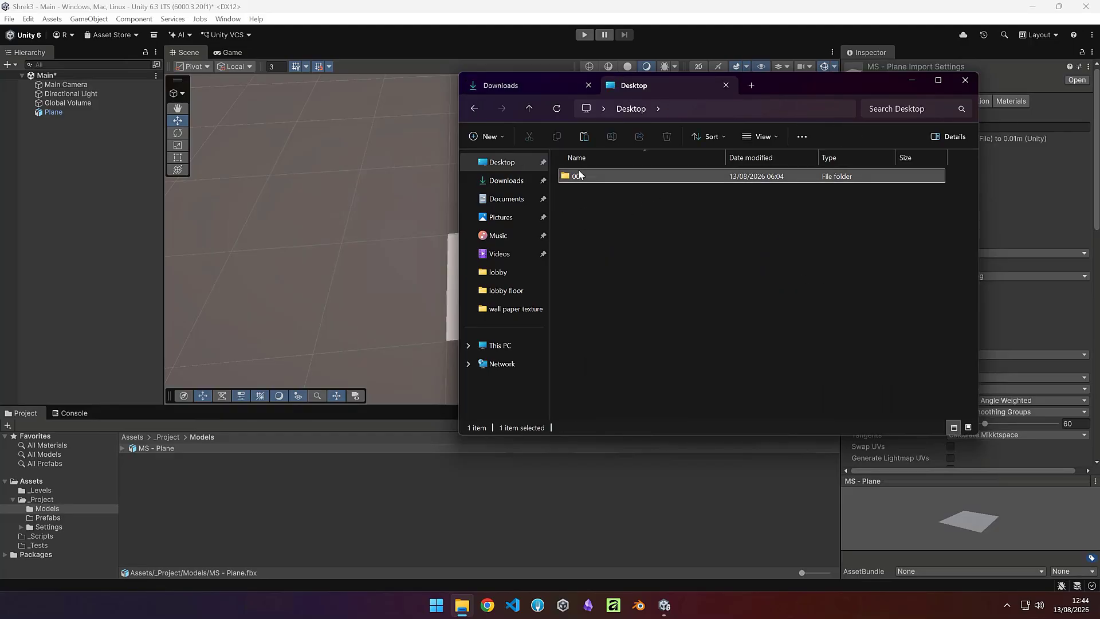
double_click(578, 176)
left_click(586, 194)
double_click(585, 193)
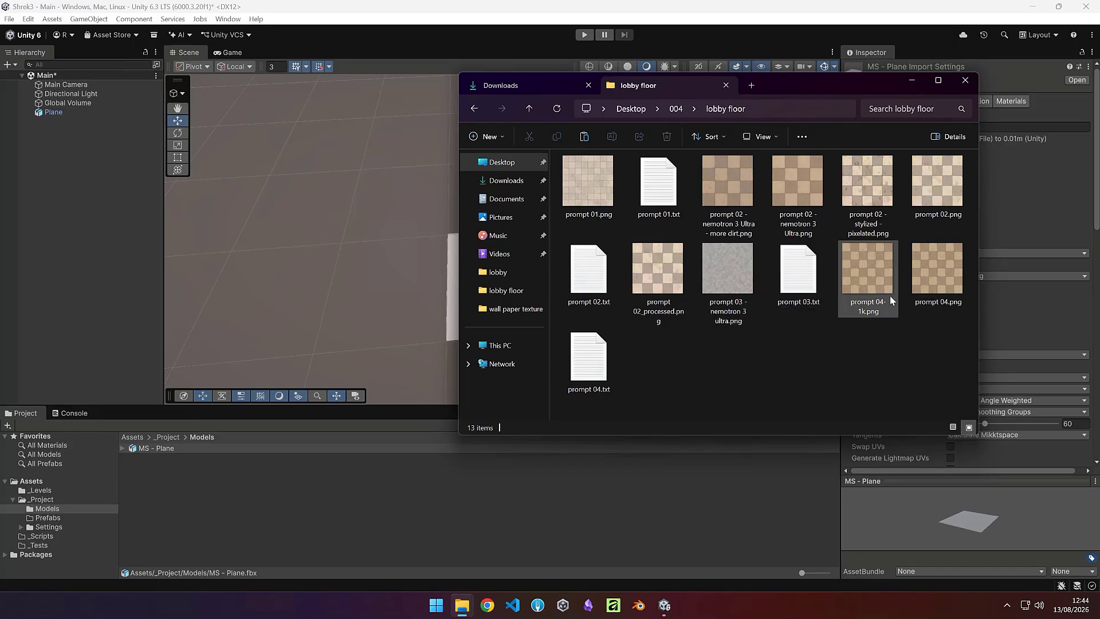
left_click_drag(878, 287, 191, 476)
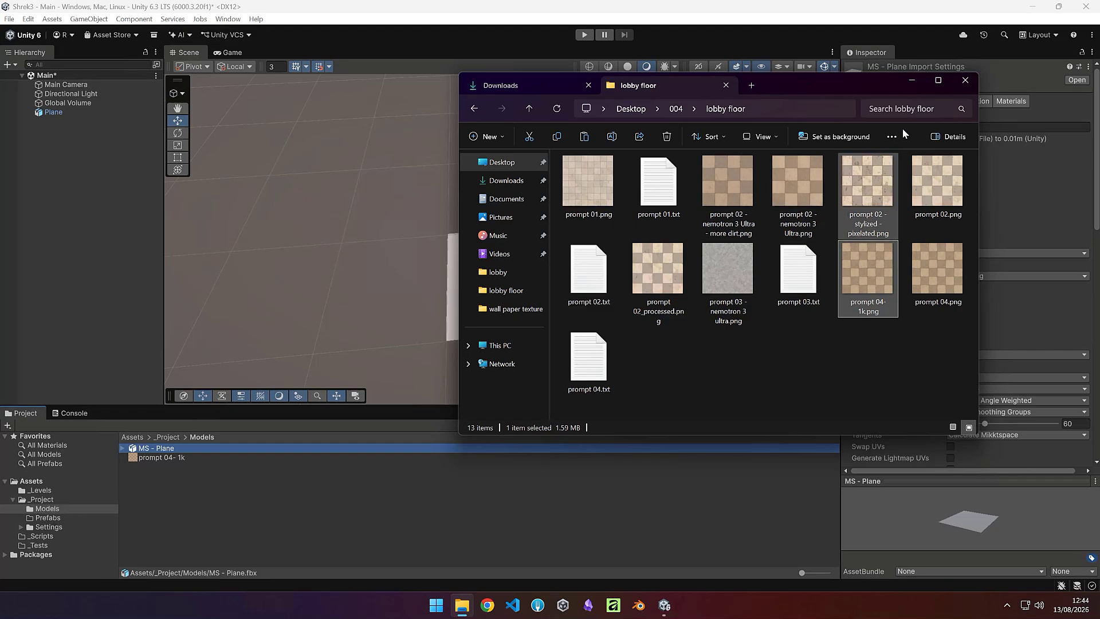
left_click(912, 80)
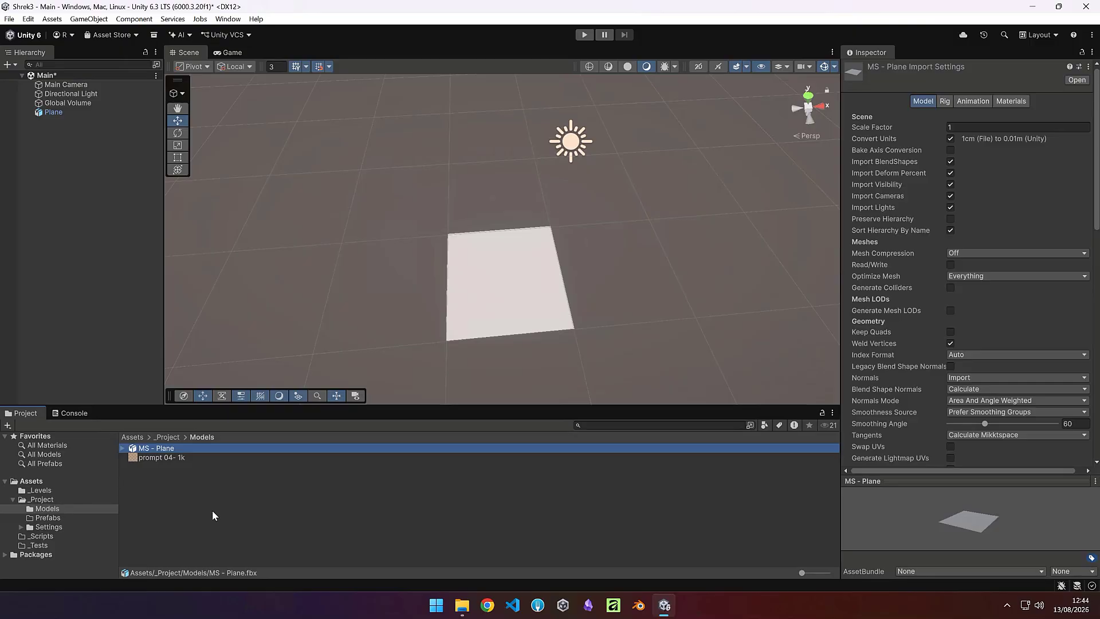
left_click(165, 489)
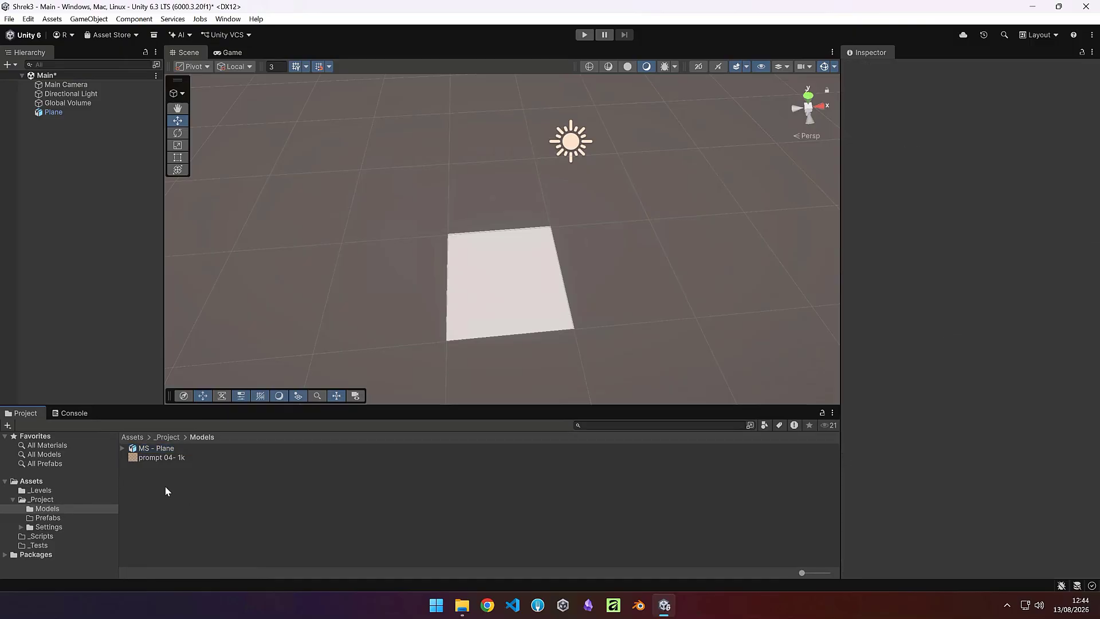
Create a folder named "Plane" inside Models, move MS - Plane and prompt 04- 1k into it, and open it
key("ctrl+shift+n")
type("Plane")
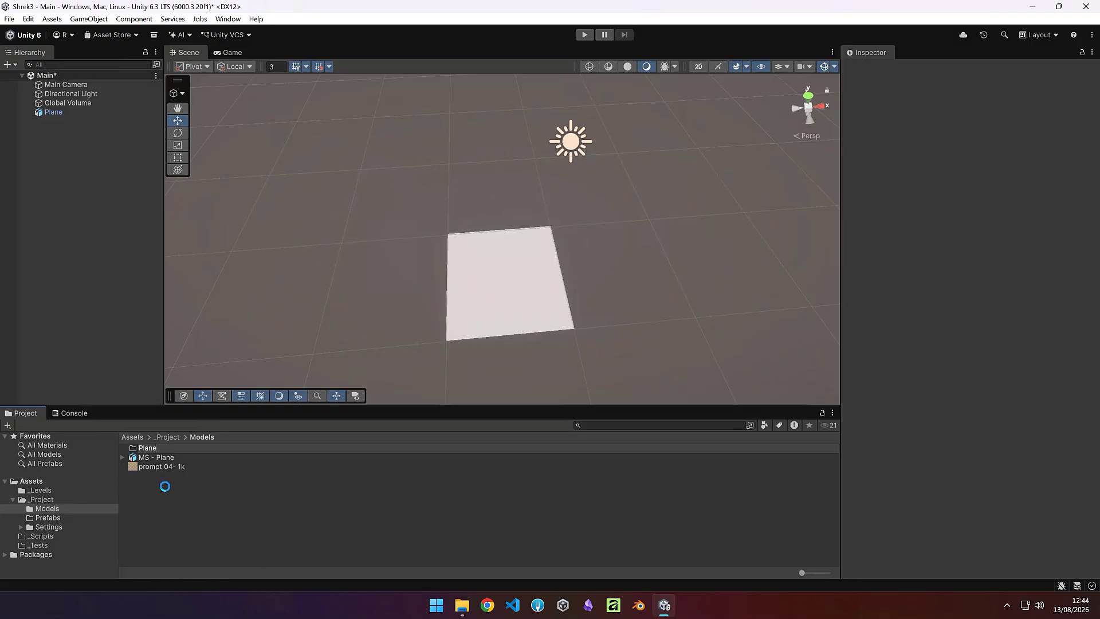
key("Return")
left_click(156, 468)
left_click(155, 458, "shift")
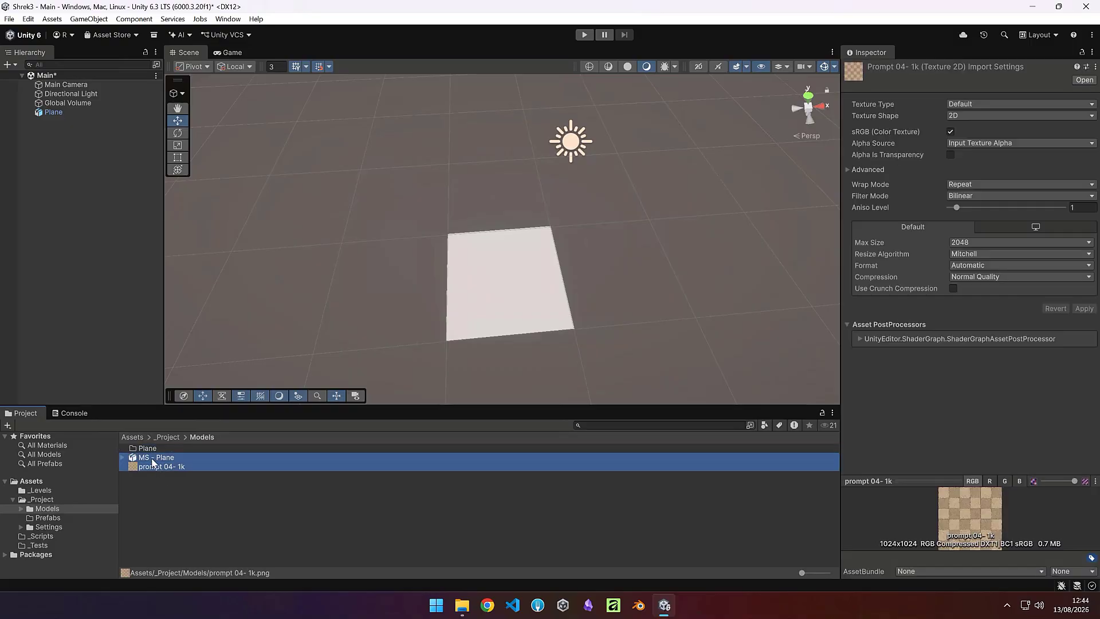
left_click_drag(154, 460, 146, 452)
double_click(146, 449)
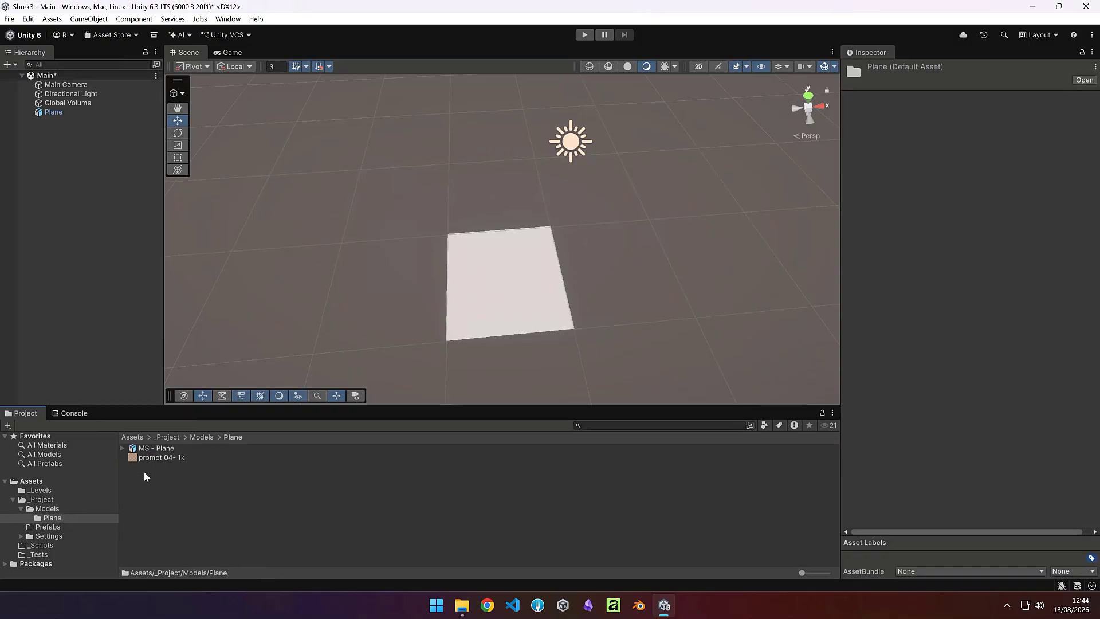
Rename the prompt 04- 1k texture as "TX - Tile Floor"
left_click(152, 458)
key("F2")
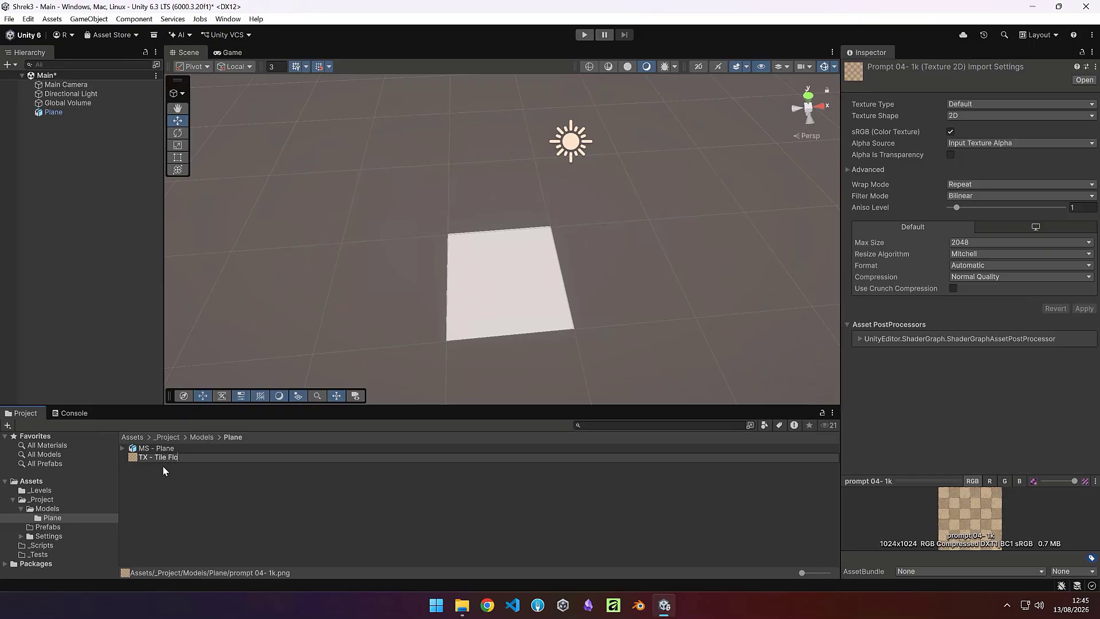
key("Return")
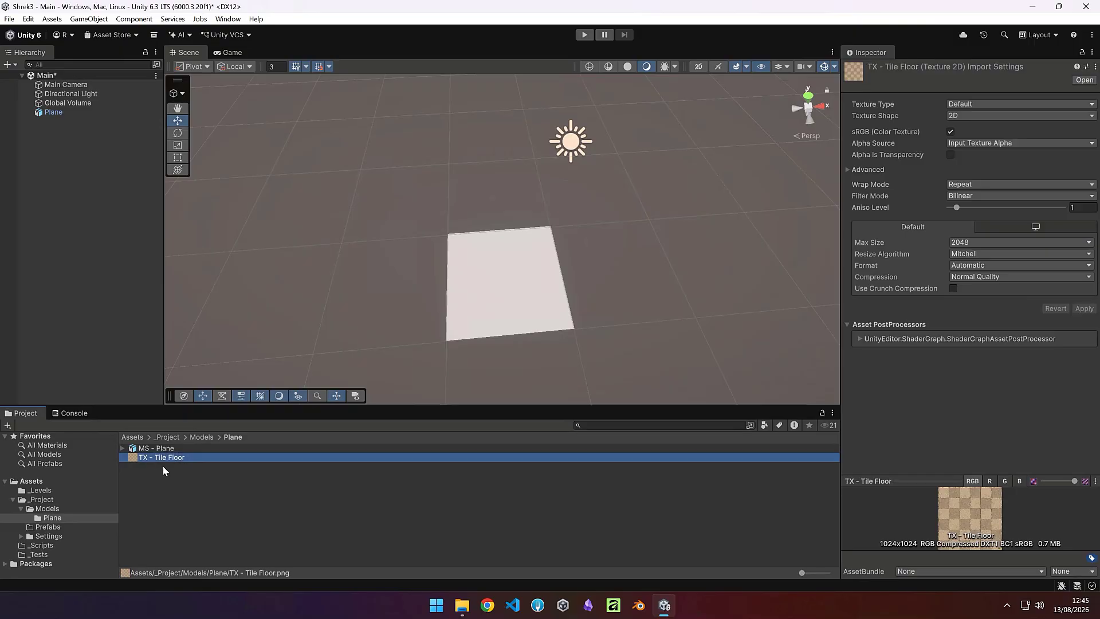
Create a new material named "MT - Tile Floor" in the Plane folder
right_click(162, 469)
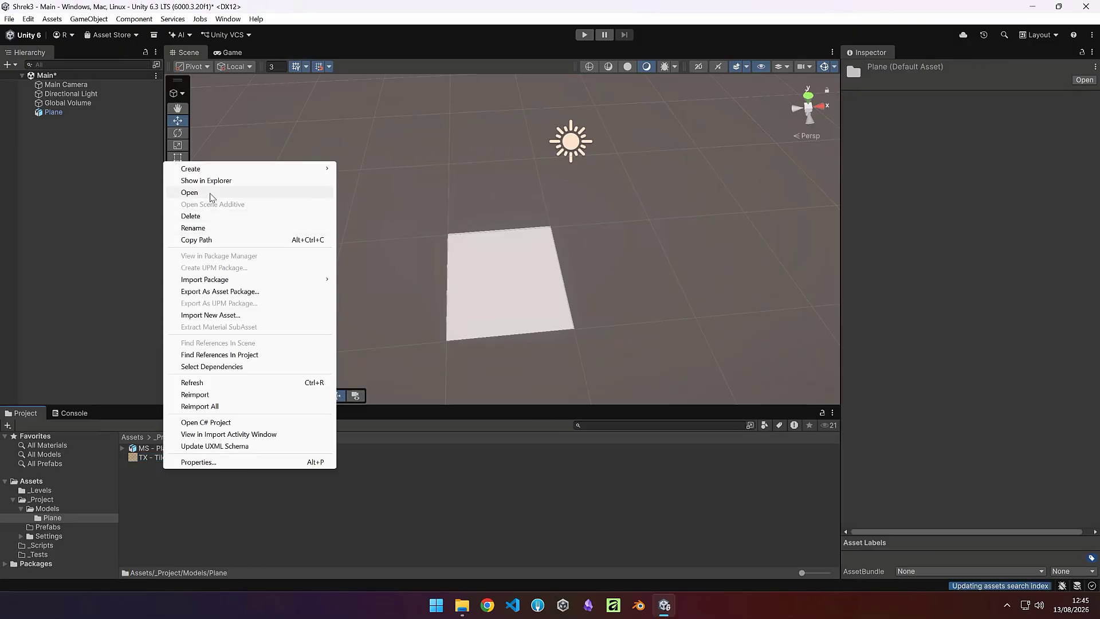
mouse_move(210, 173)
left_click(364, 181)
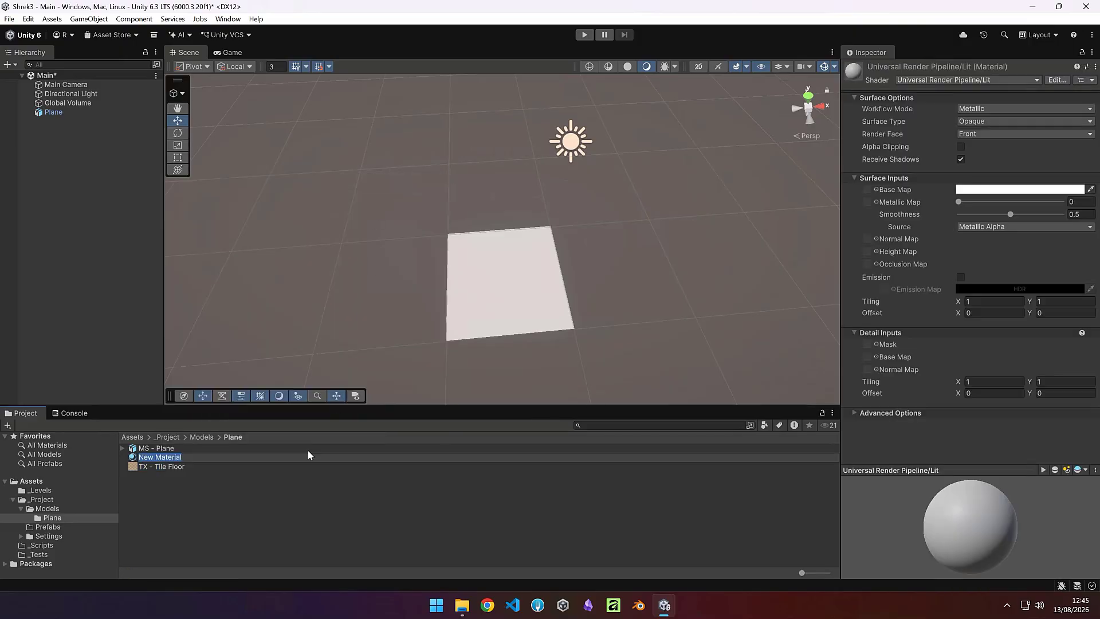
type("MT - Tile Floor")
key("Return")
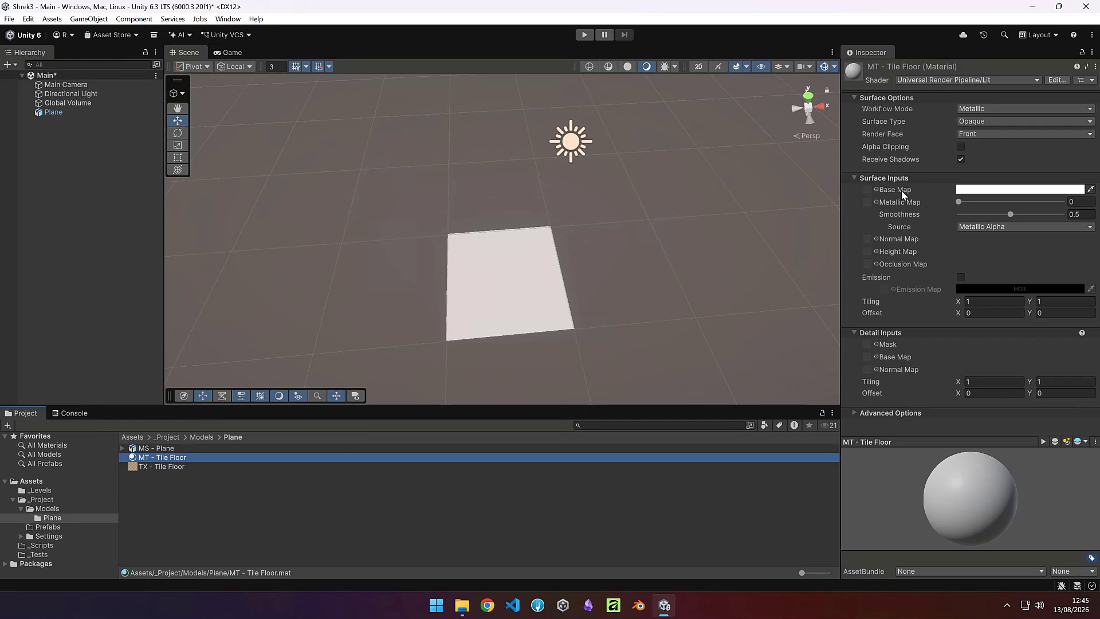
Assign TX - Tile Floor as the base map of MT - Tile Floor, keep metallic at 0 and set smoothness to about 0.11
left_click(161, 467)
left_click_drag(161, 467, 871, 193)
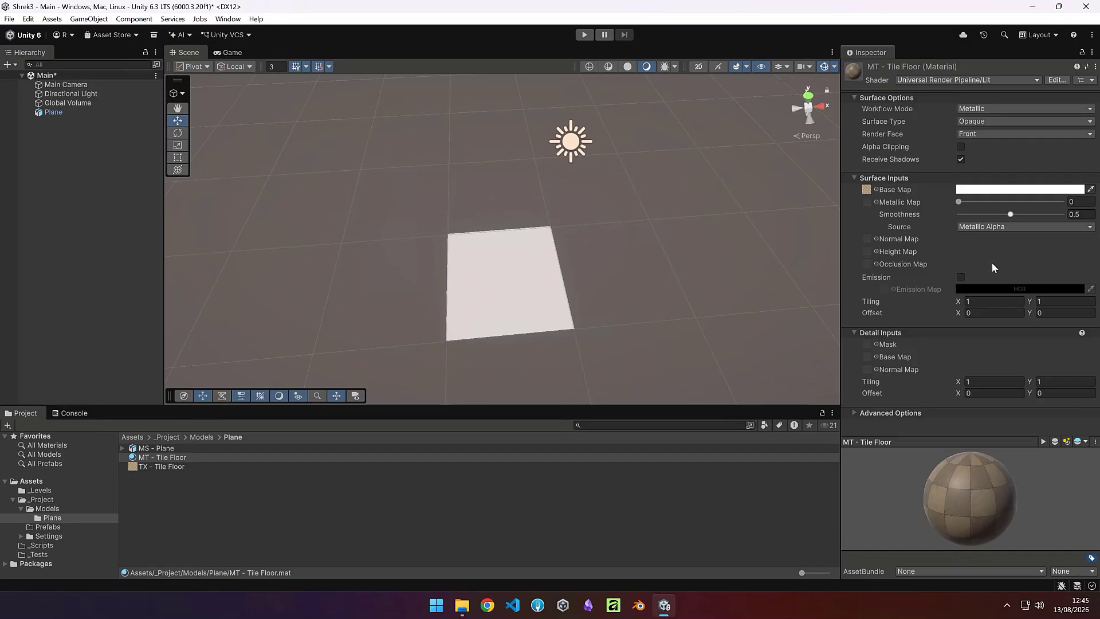
left_click(965, 204)
left_click_drag(964, 203, 921, 211)
left_click_drag(1010, 216, 971, 214)
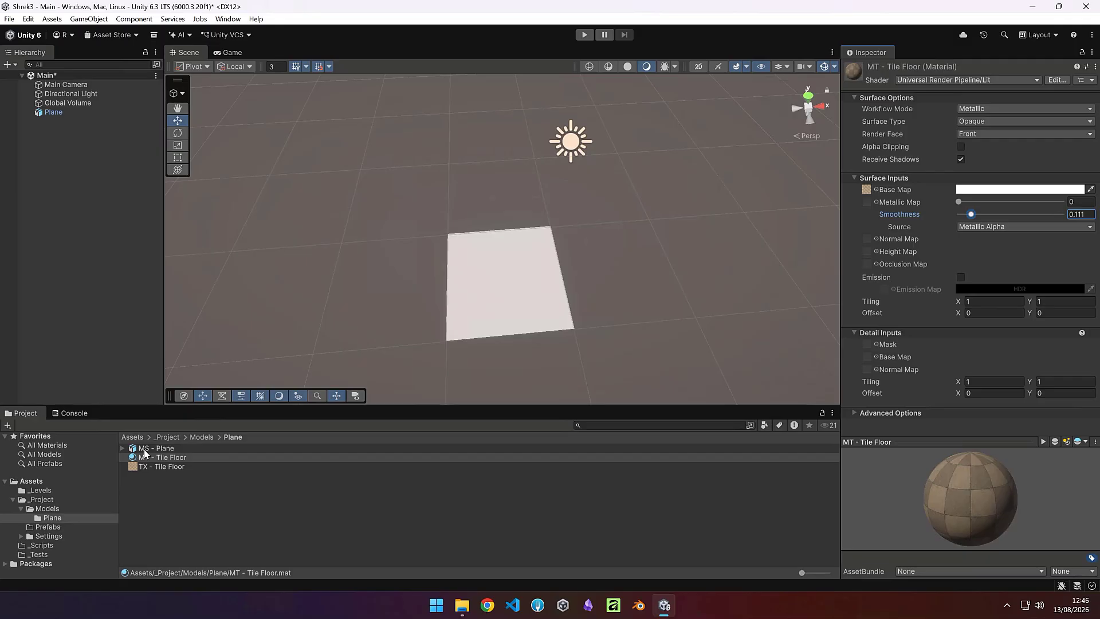
Delete the old Plane object from the scene and add the MS - Plane model in its place
left_click(78, 153)
left_click(58, 113)
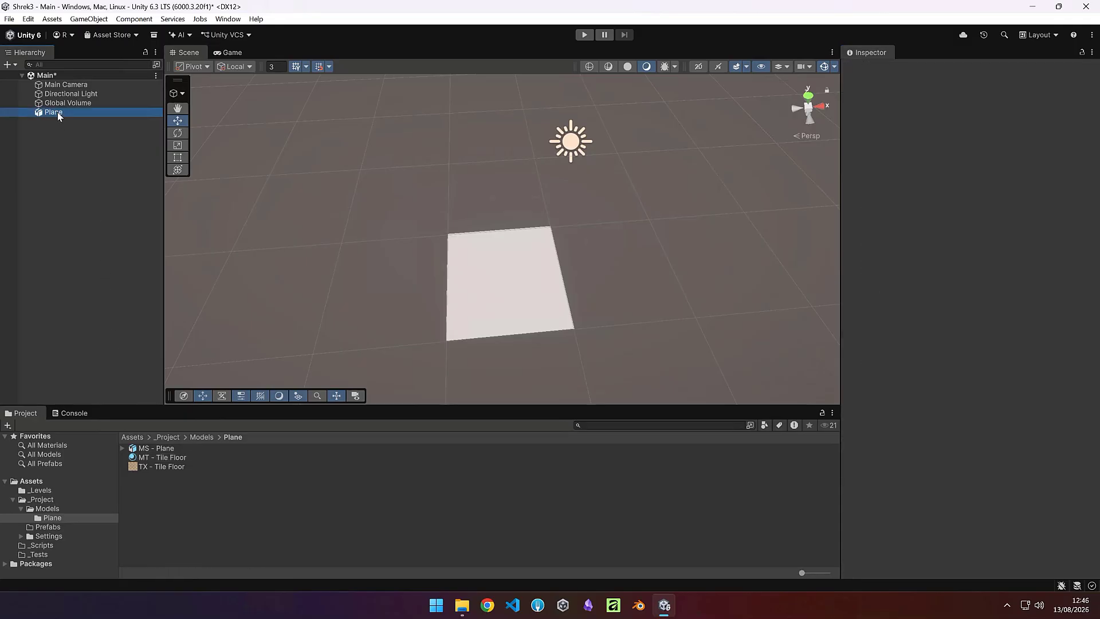
key("Delete")
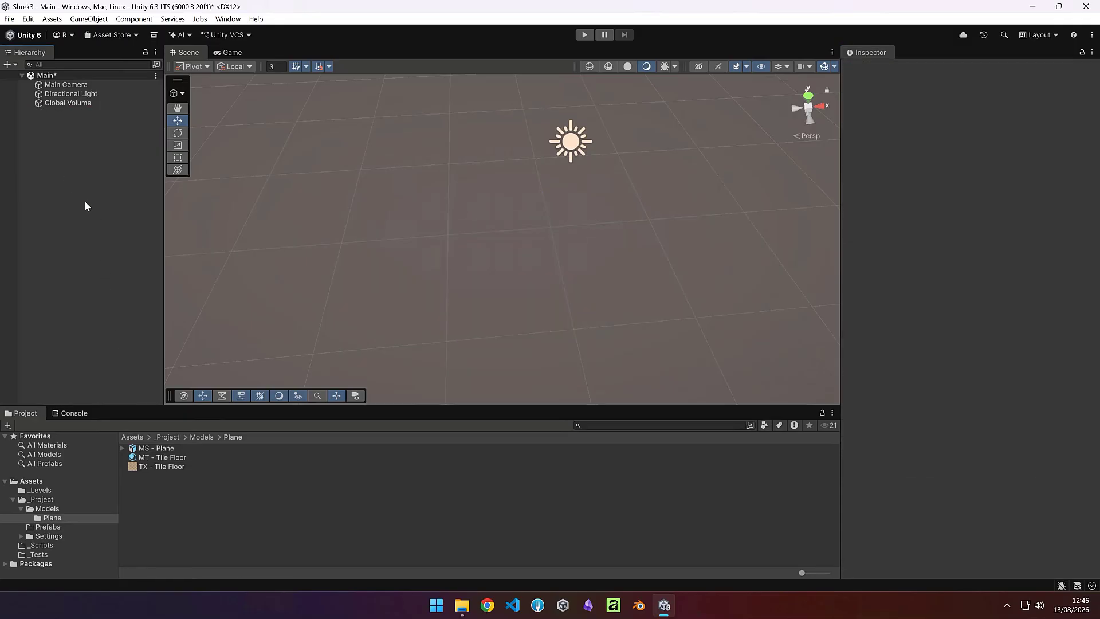
left_click(145, 466)
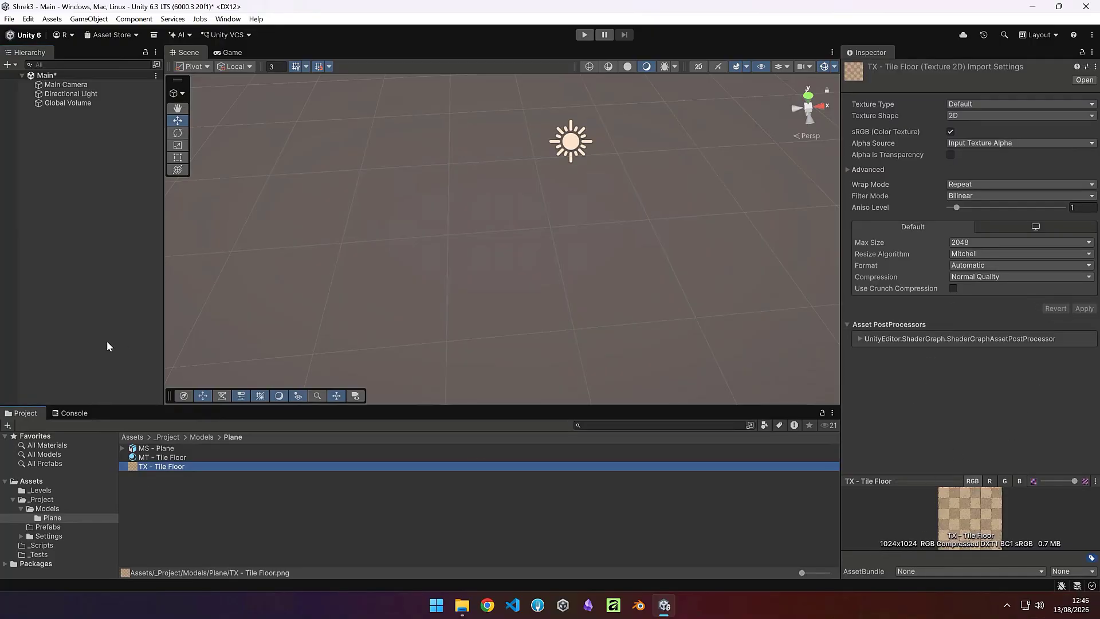
left_click(141, 450)
left_click_drag(143, 453, 56, 151)
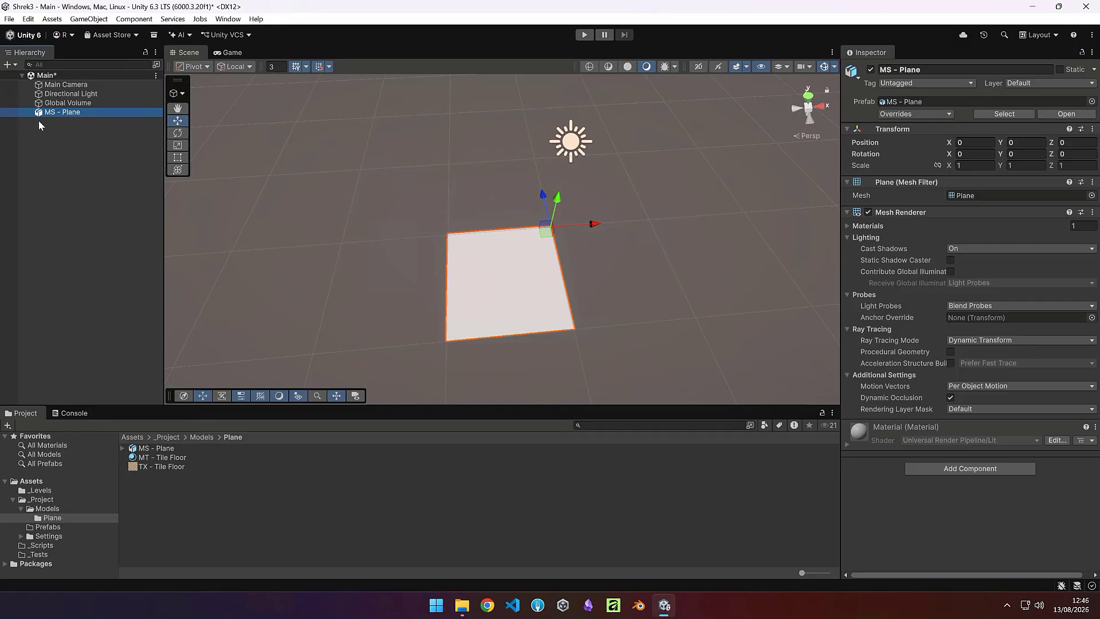
Create an empty game object at the scene root named "PF - Tile Floor"
left_click(64, 175)
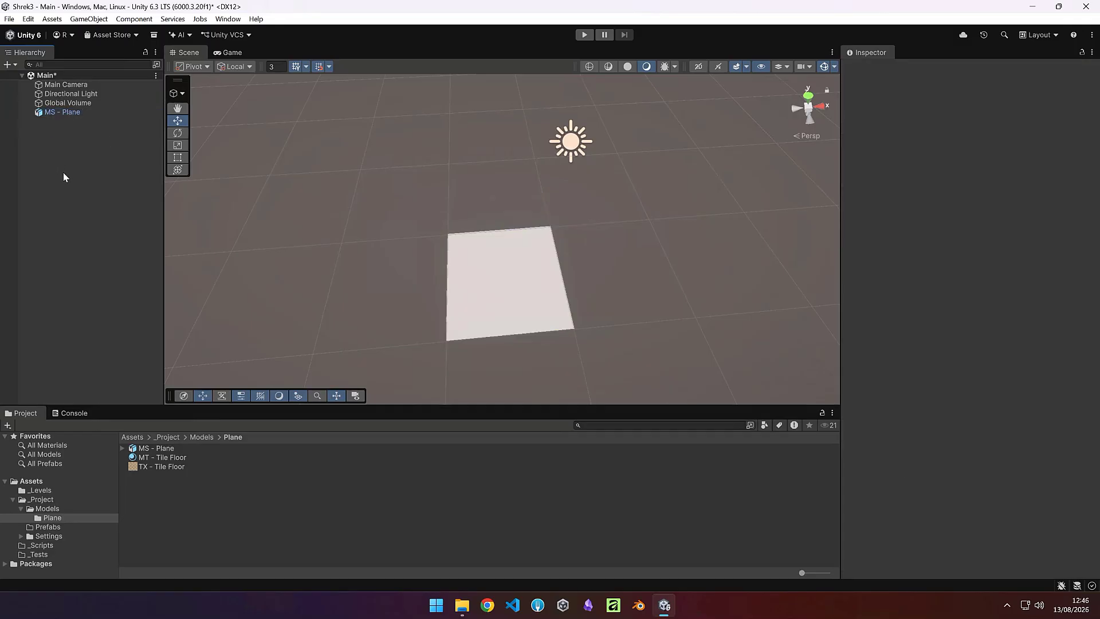
key("ctrl+shift+n")
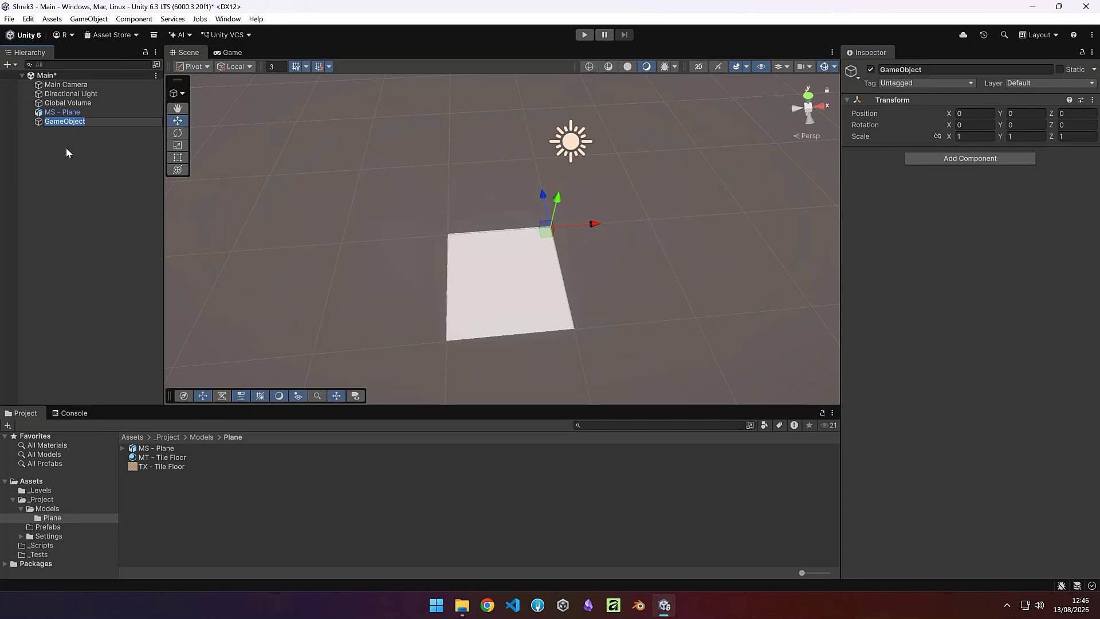
type("F")
type("- Tile Floor")
key("Return")
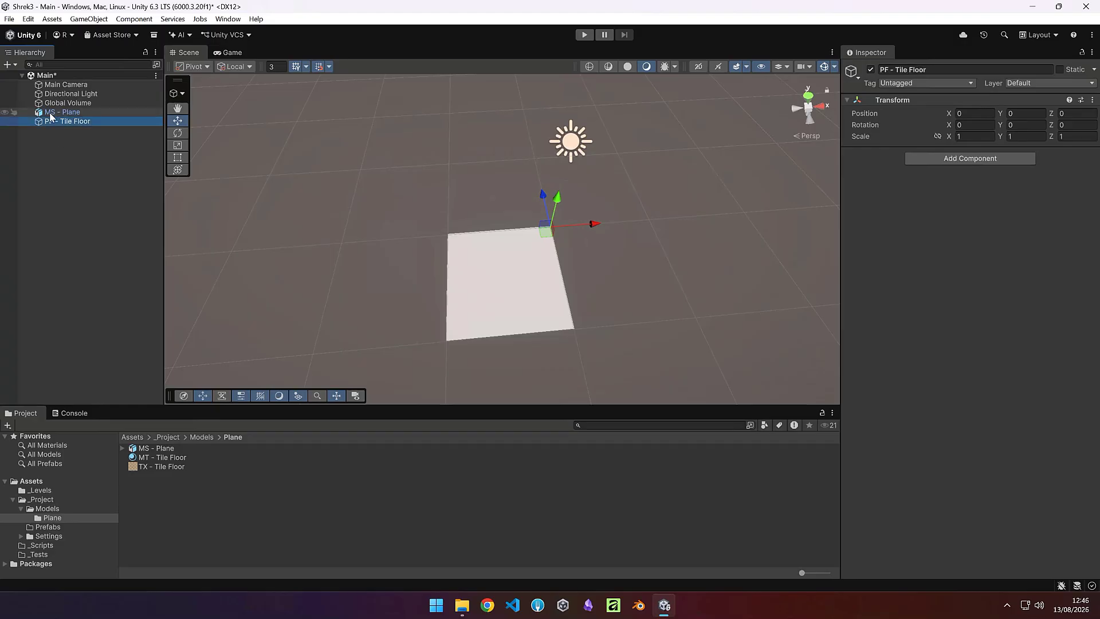
Nest MS - Plane under PF - Tile Floor and apply the MT - Tile Floor material to it
left_click_drag(50, 115, 68, 119)
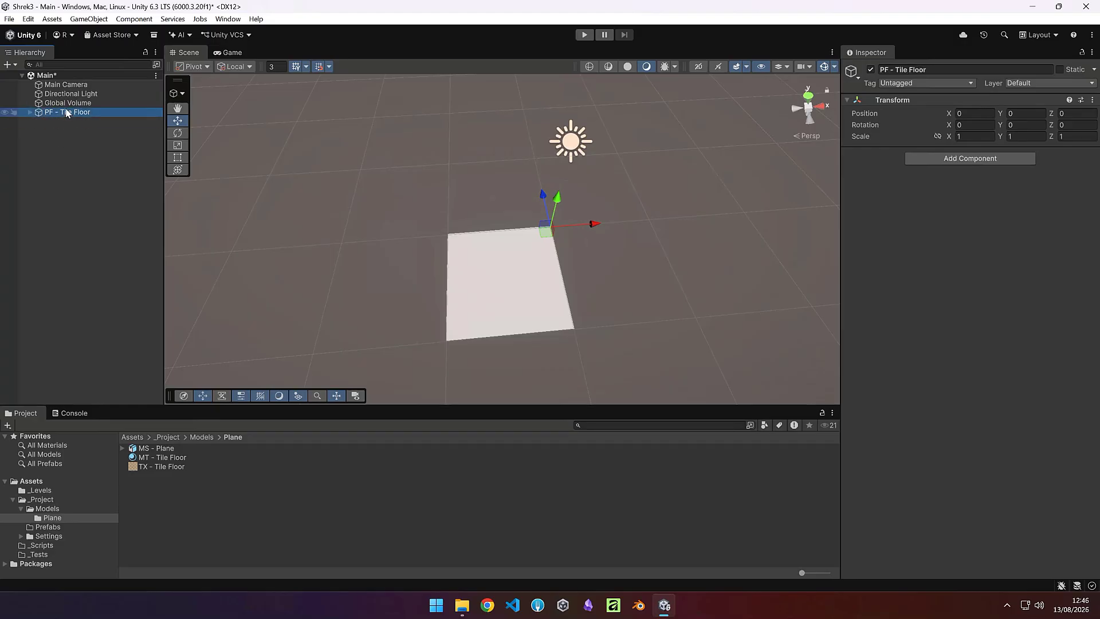
left_click(66, 110)
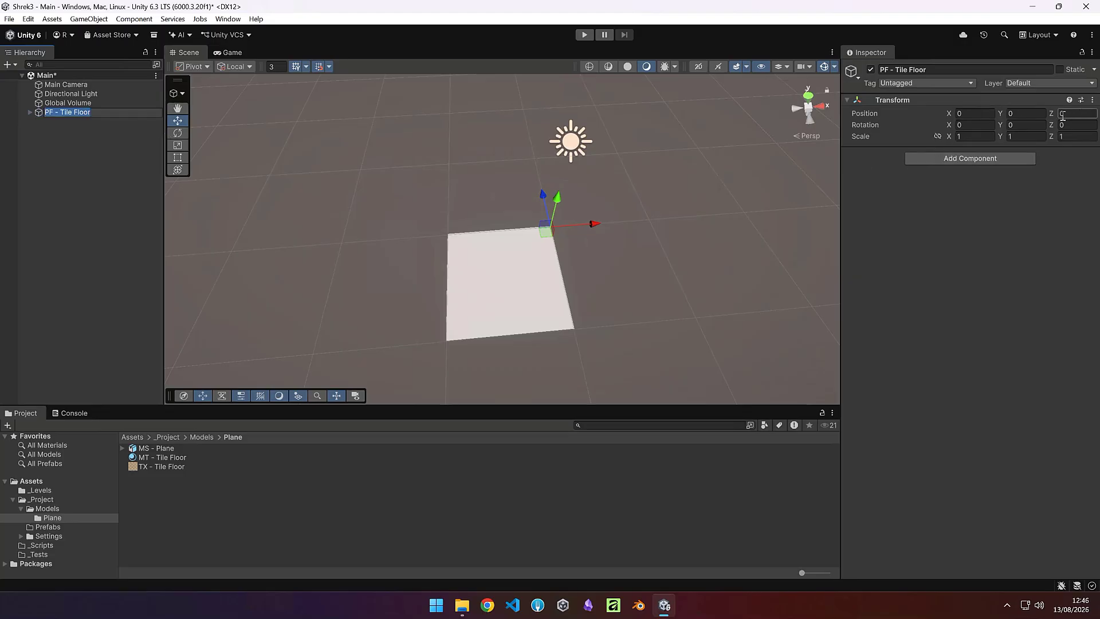
left_click(29, 114)
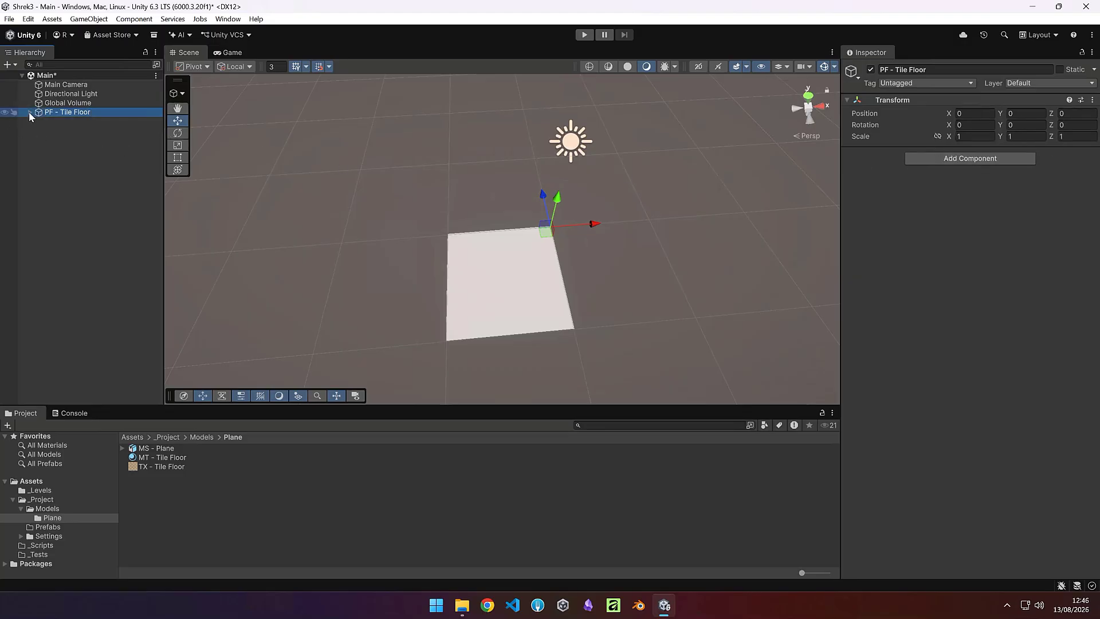
left_click(29, 111)
left_click(51, 122)
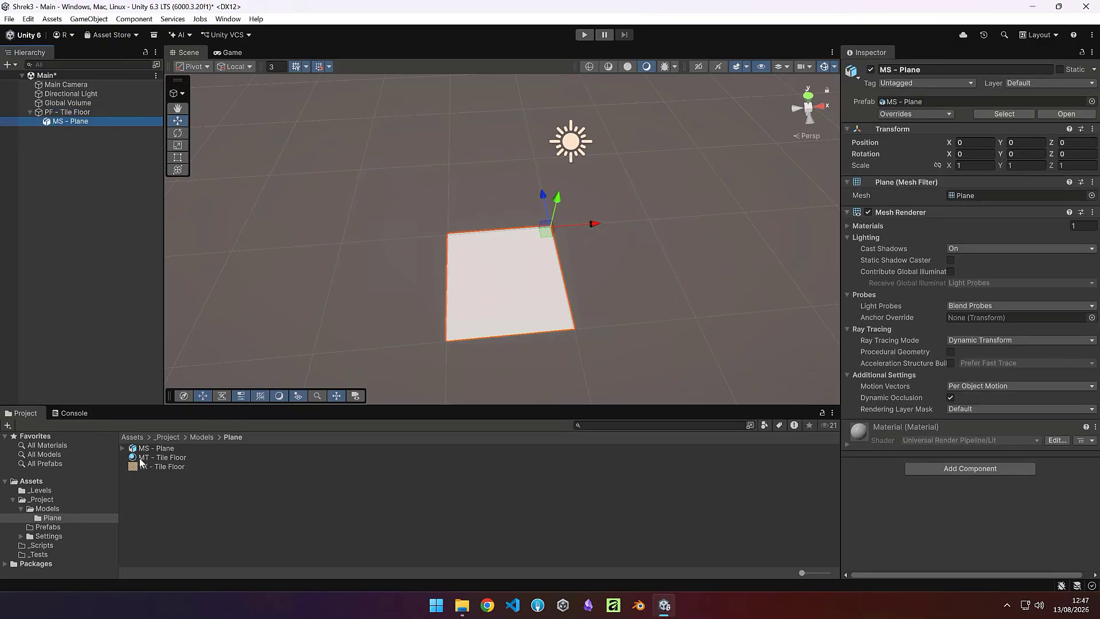
left_click_drag(143, 457, 63, 121)
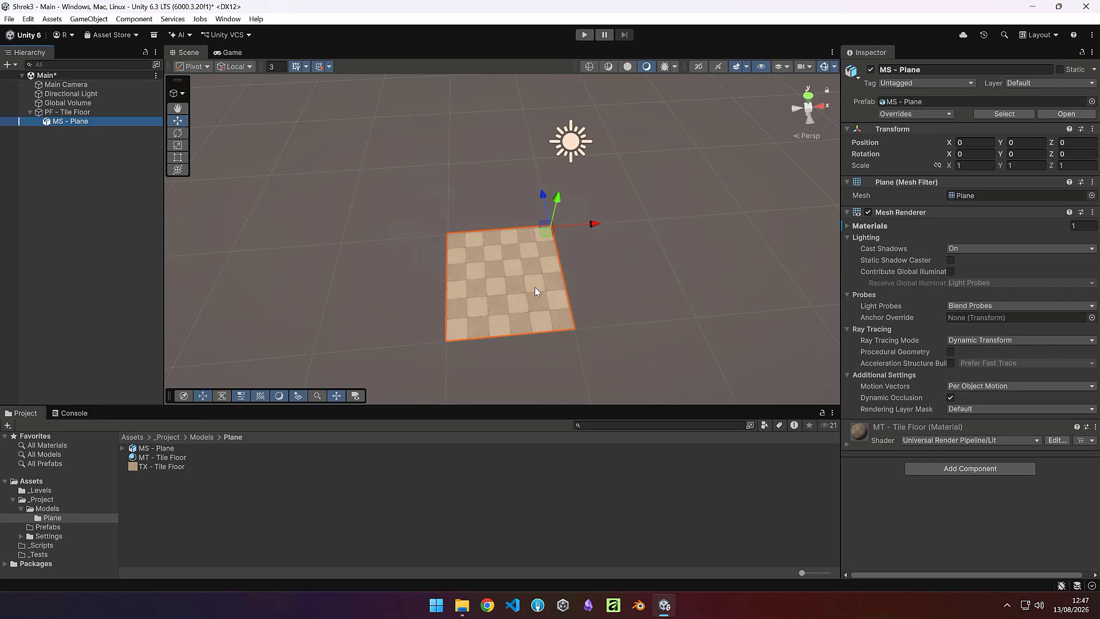
Save PF - Tile Floor from the scene as a prefab in the _Project Prefabs folder
left_click(38, 500)
left_click(46, 526)
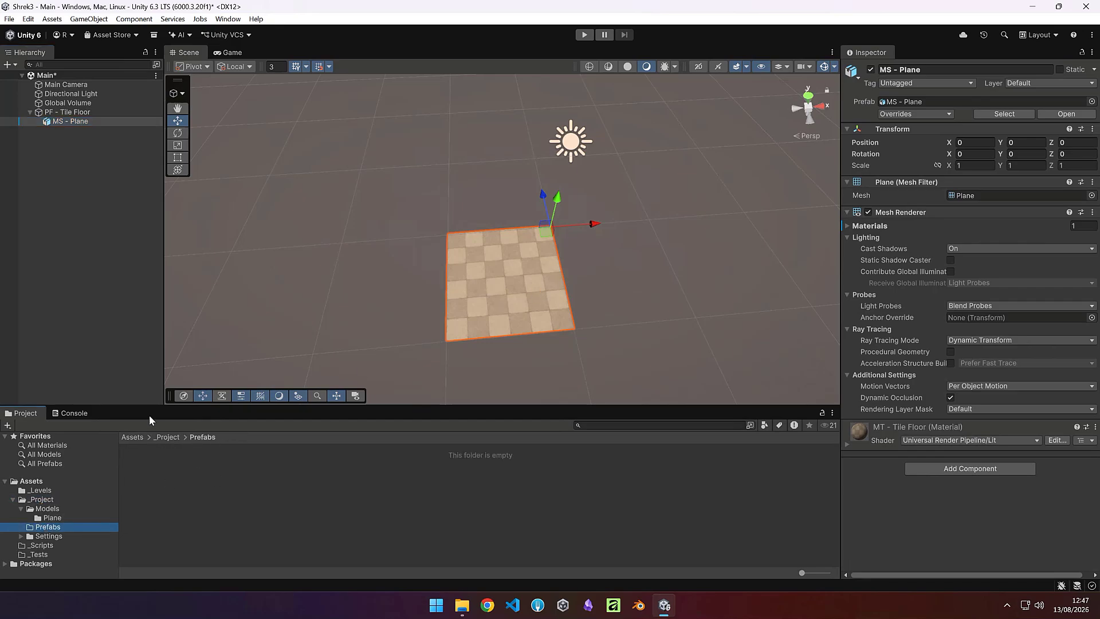
left_click_drag(51, 116, 177, 490)
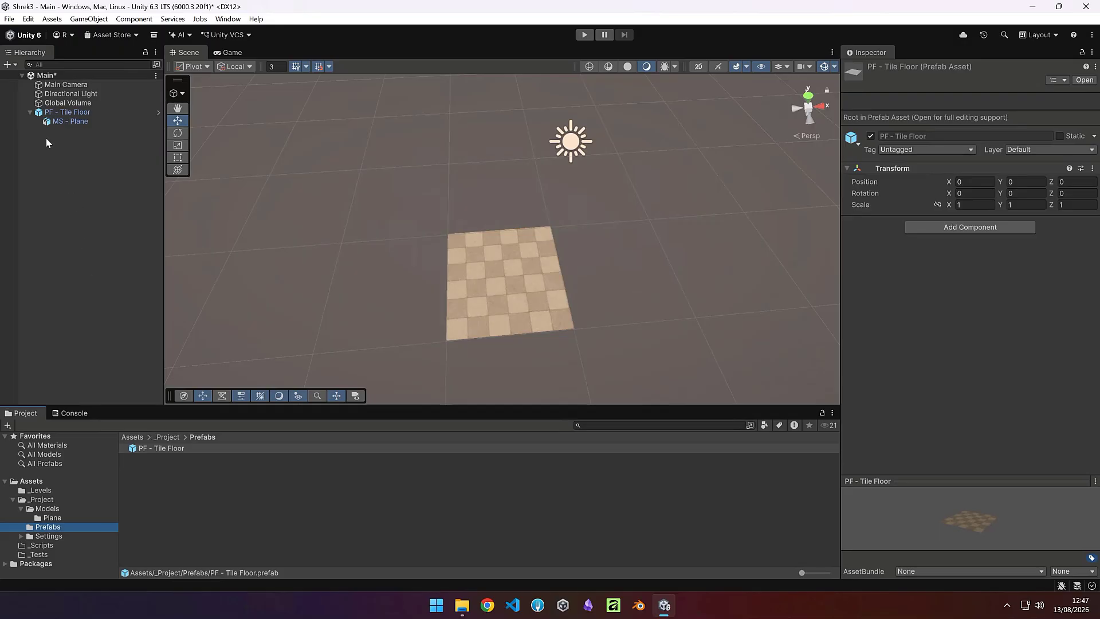
left_click(30, 112)
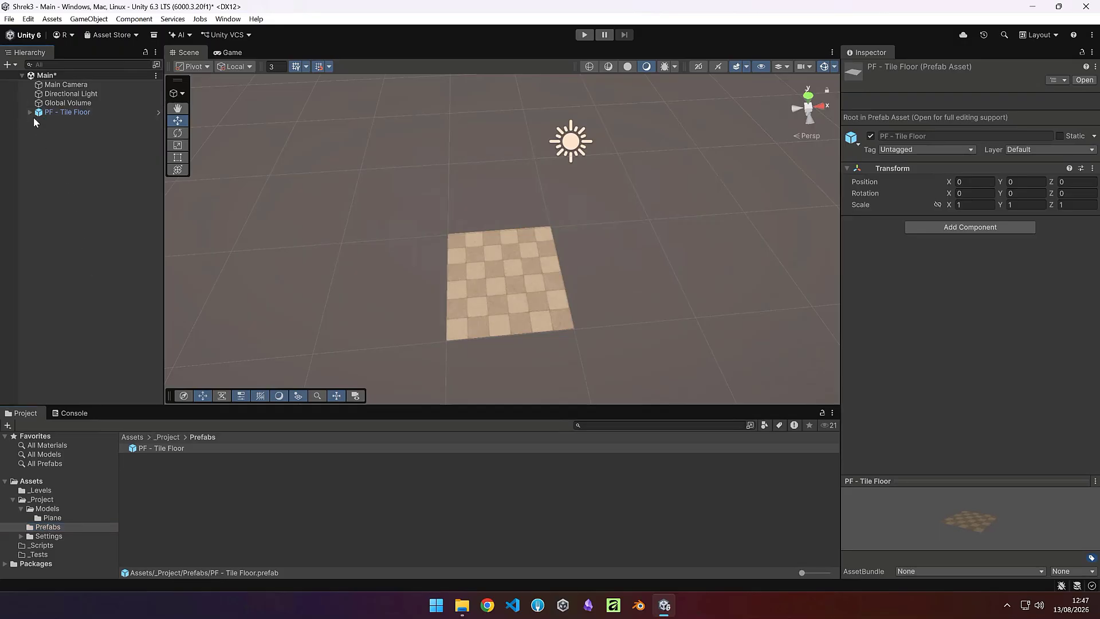
Duplicate the PF - Tile Floor object and move the copy 3 units along X beside the original
left_click(549, 327)
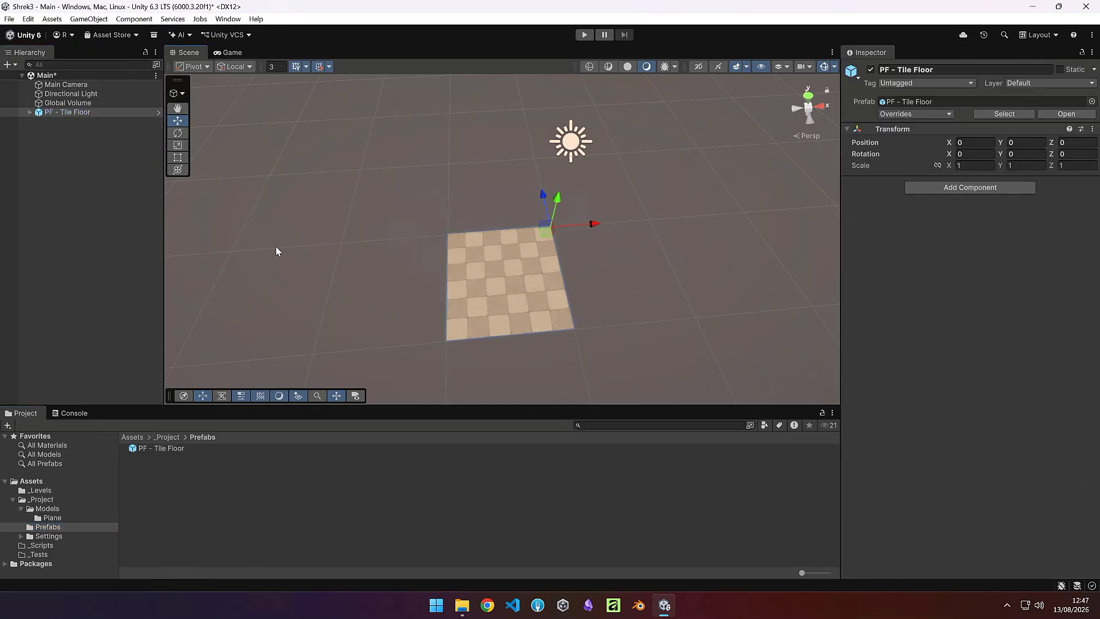
key("ctrl+d")
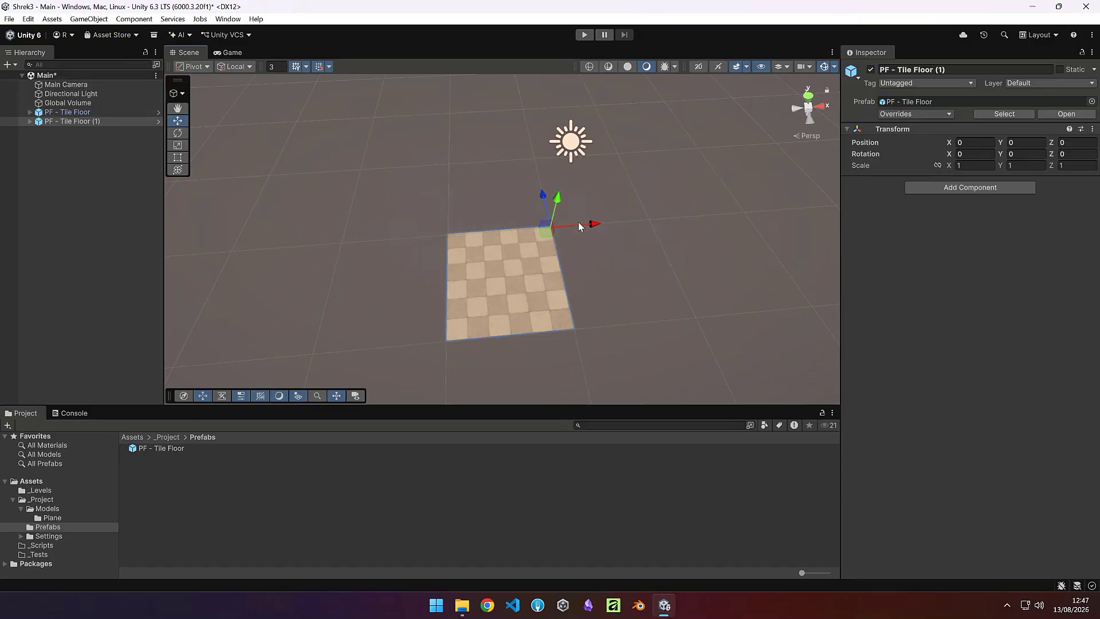
left_click_drag(581, 223, 710, 219)
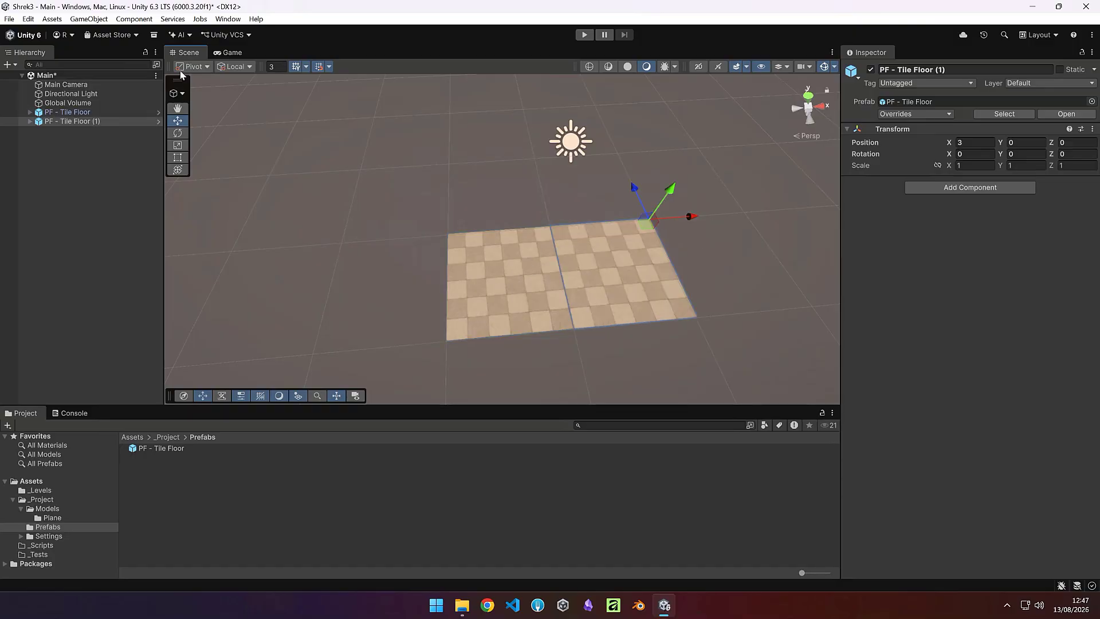
Check the scene's grid and snapping settings, then set the grid size to 1
left_click(275, 66)
left_click(307, 67)
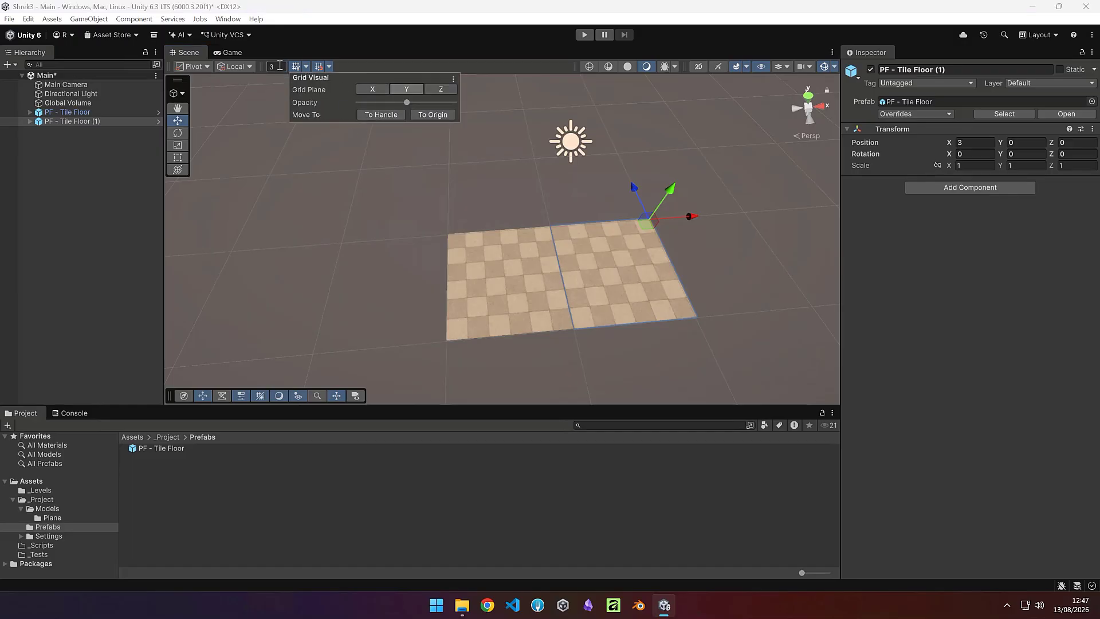
left_click(276, 67)
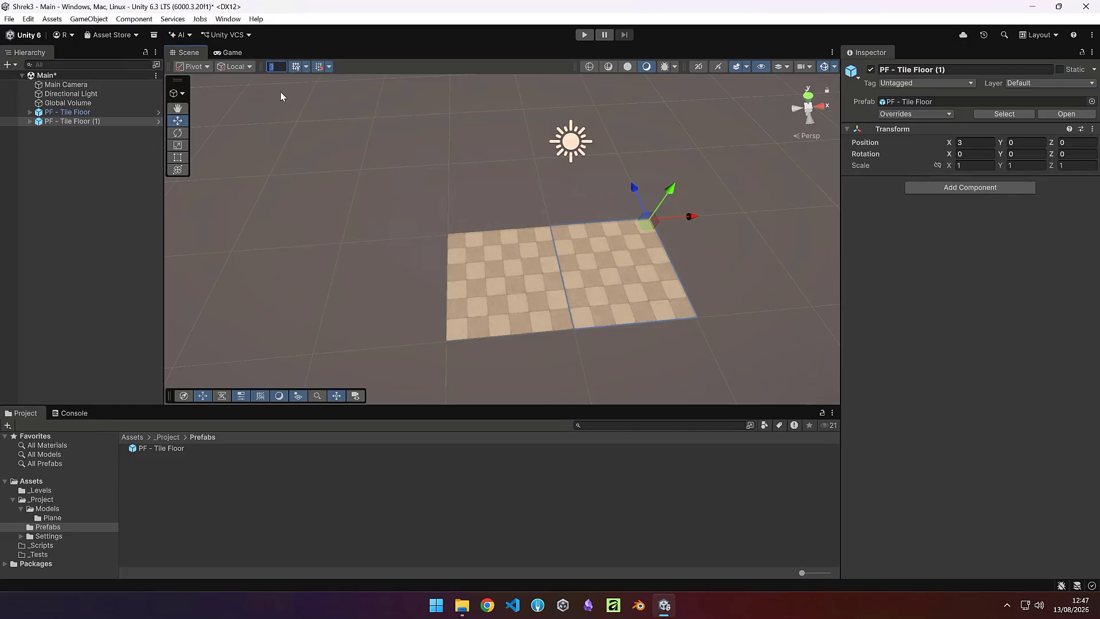
left_click(329, 67)
left_click(409, 90)
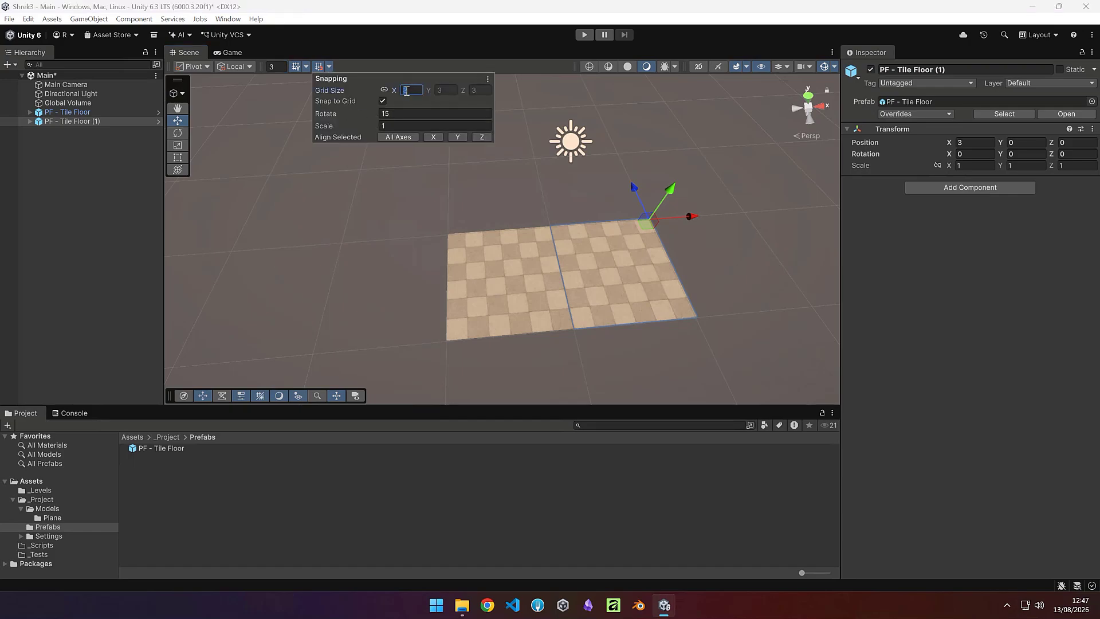
left_click(276, 66)
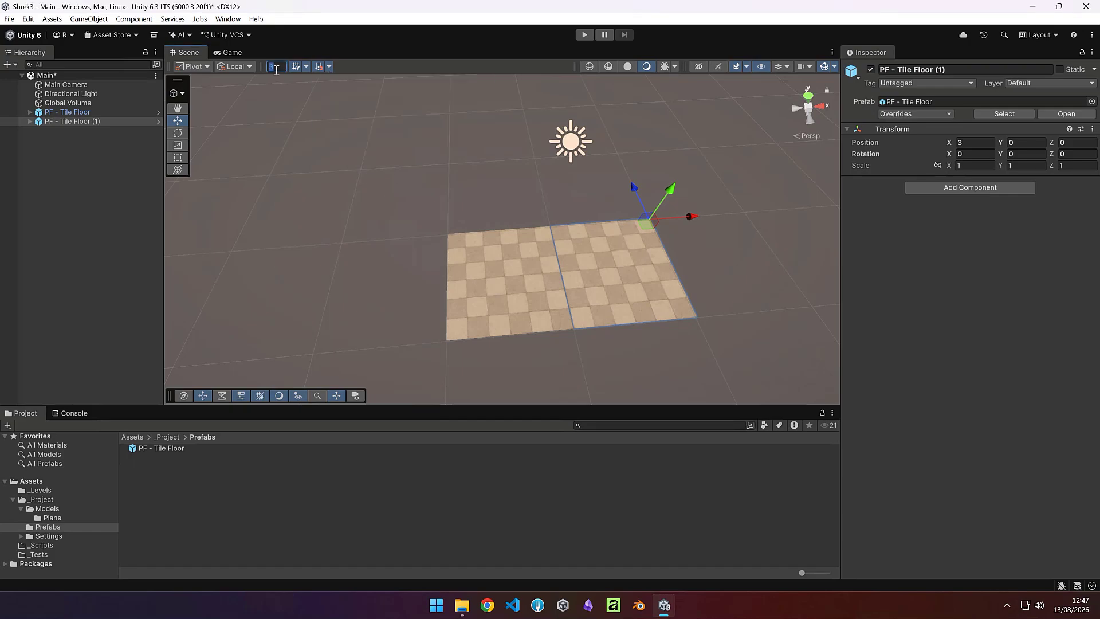
type("1")
left_click(300, 214)
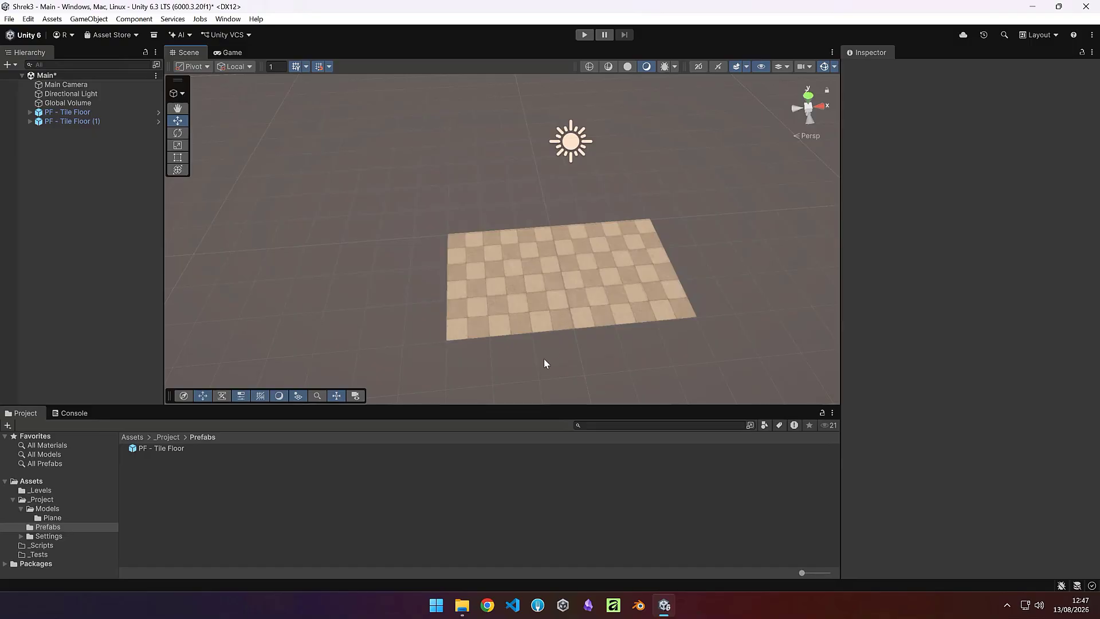
Examine the two adjoining floor tiles from different distances and angles to check how the texture lines up
scroll(535, 362, "down", 5)
scroll(535, 362, "up", 3)
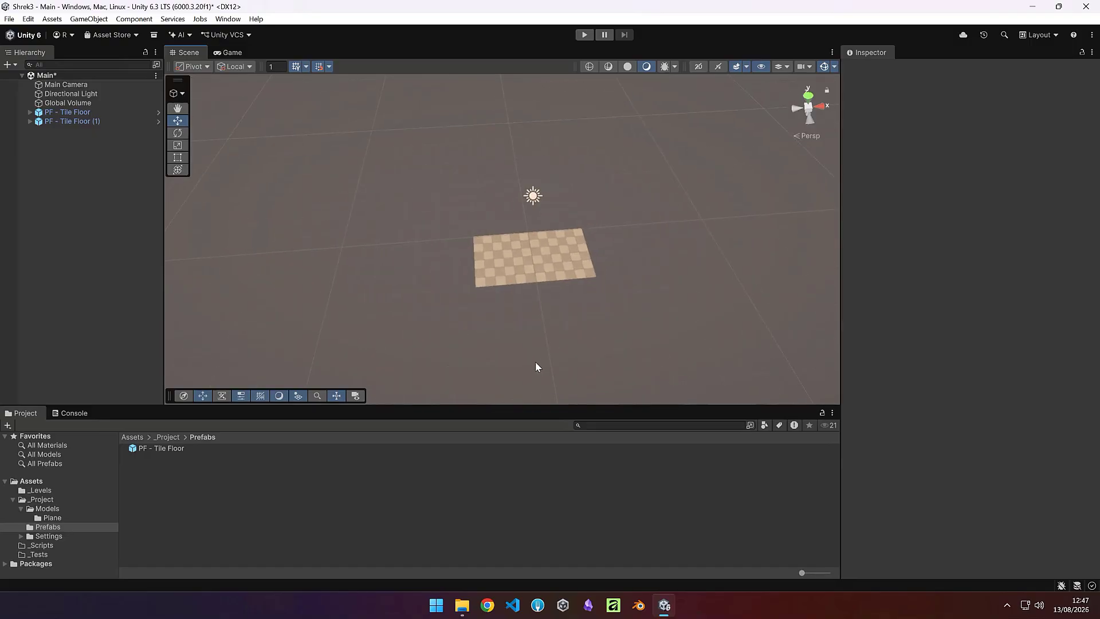
left_click_drag(476, 371, 554, 331, "alt")
key("w")
right_click_drag(554, 331, 530, 323)
key("a")
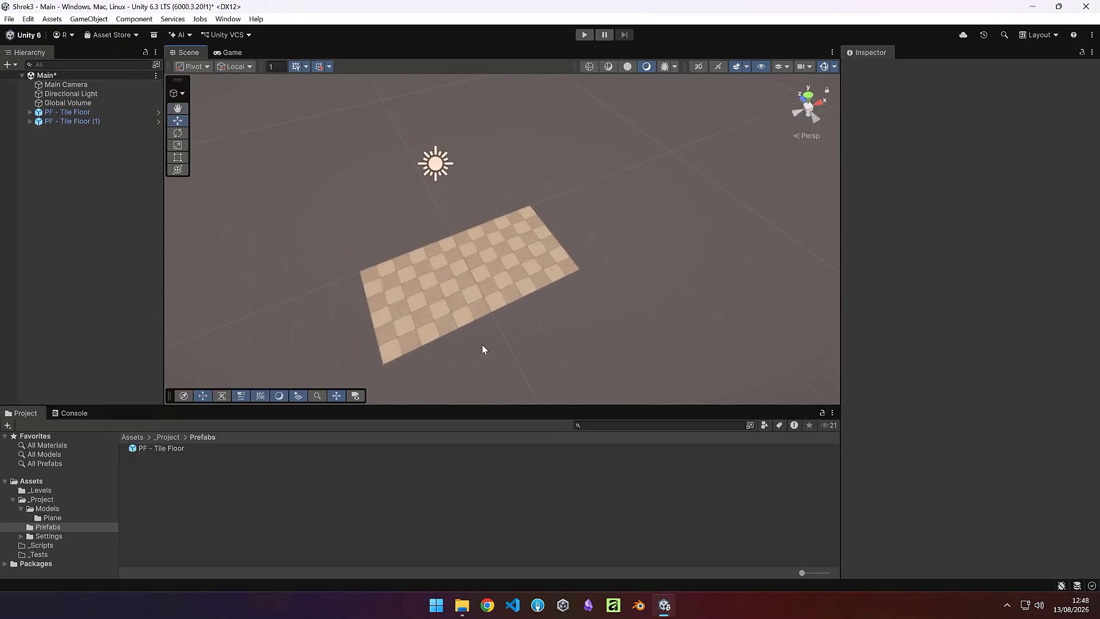
right_click_drag(474, 360, 393, 371)
key("s")
key("w")
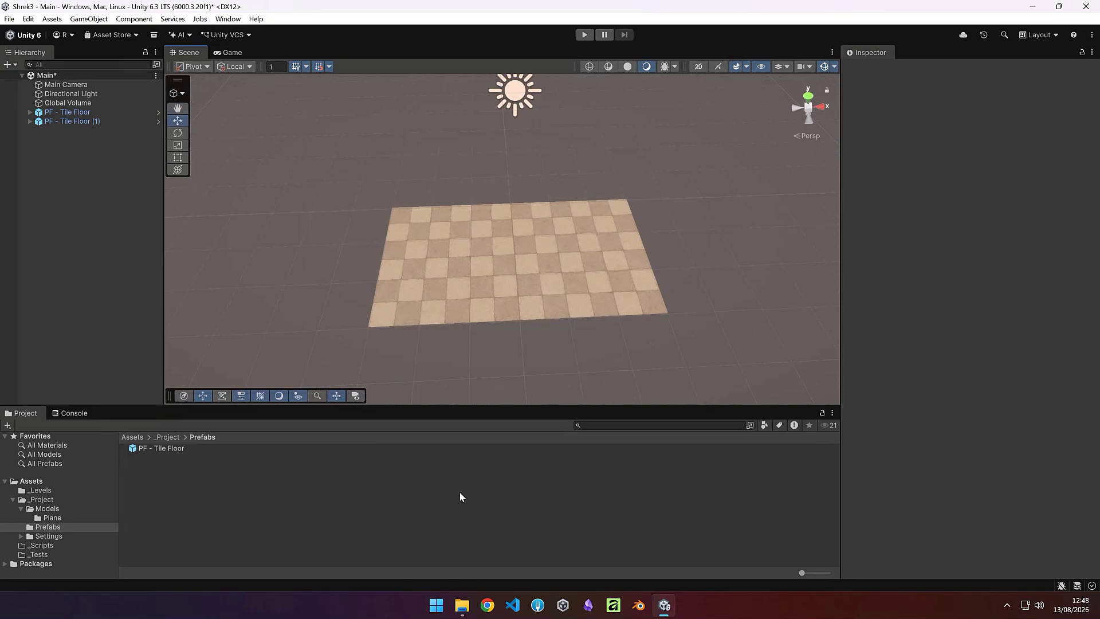